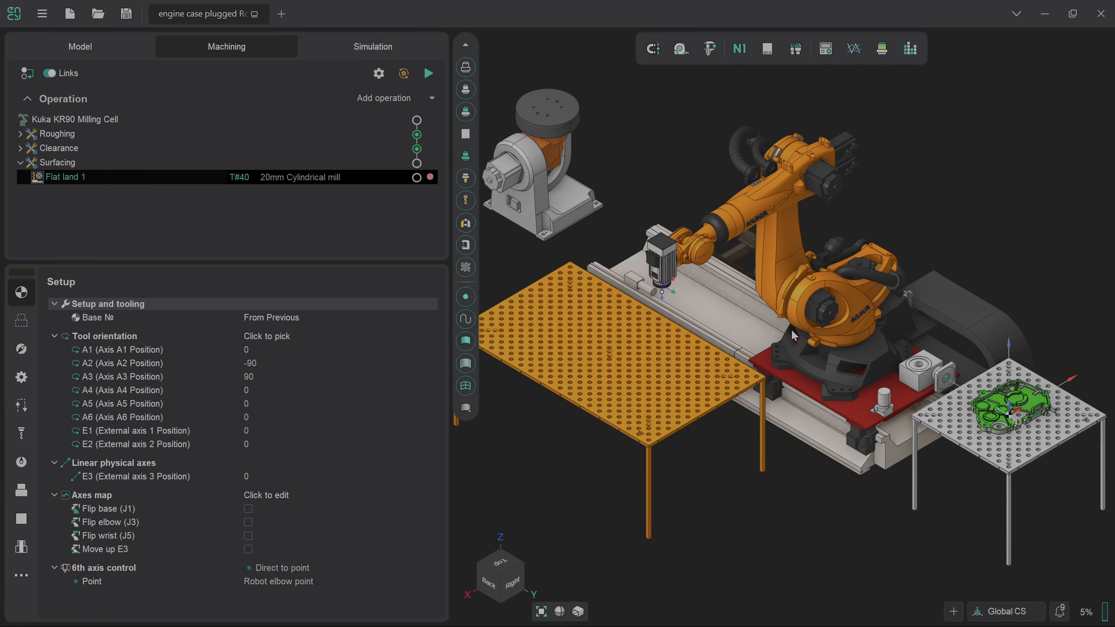
Assign the 6mm Cylindrical mill (T#42) to Flat land 1 and show its 26-face job assignment.
scroll(1052, 409, "up", 5)
scroll(1052, 410, "up", 3)
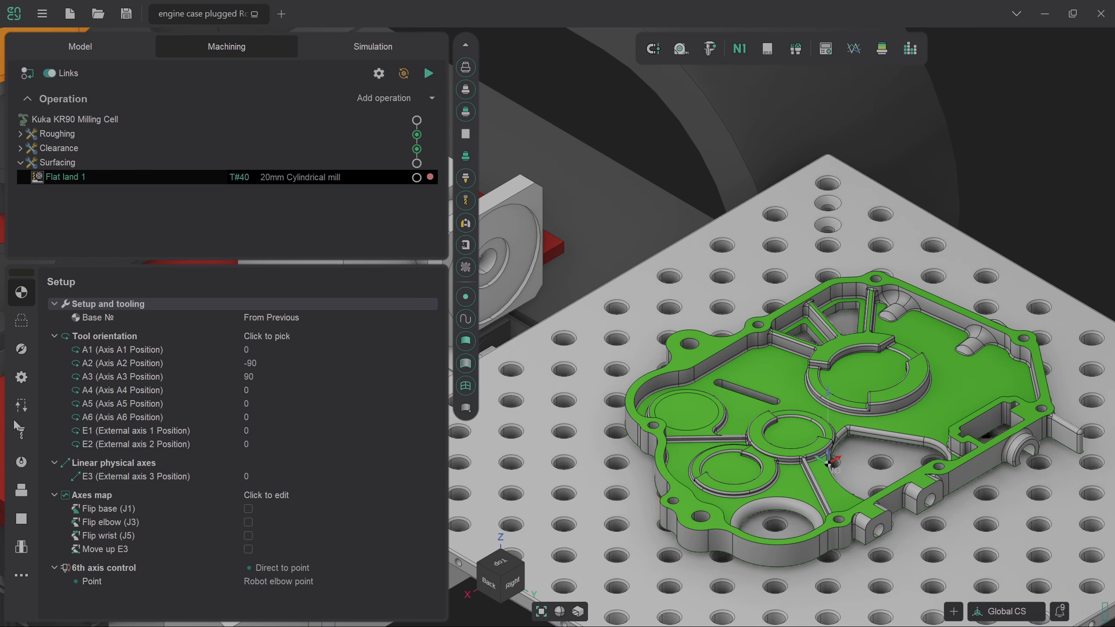
left_click(18, 434)
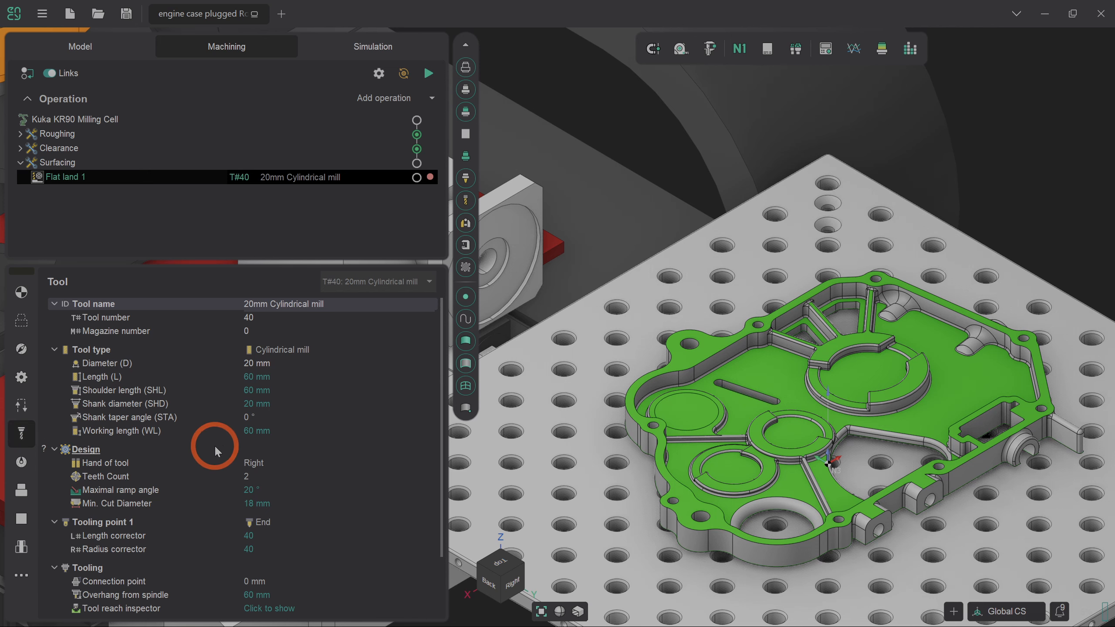
left_click(370, 283)
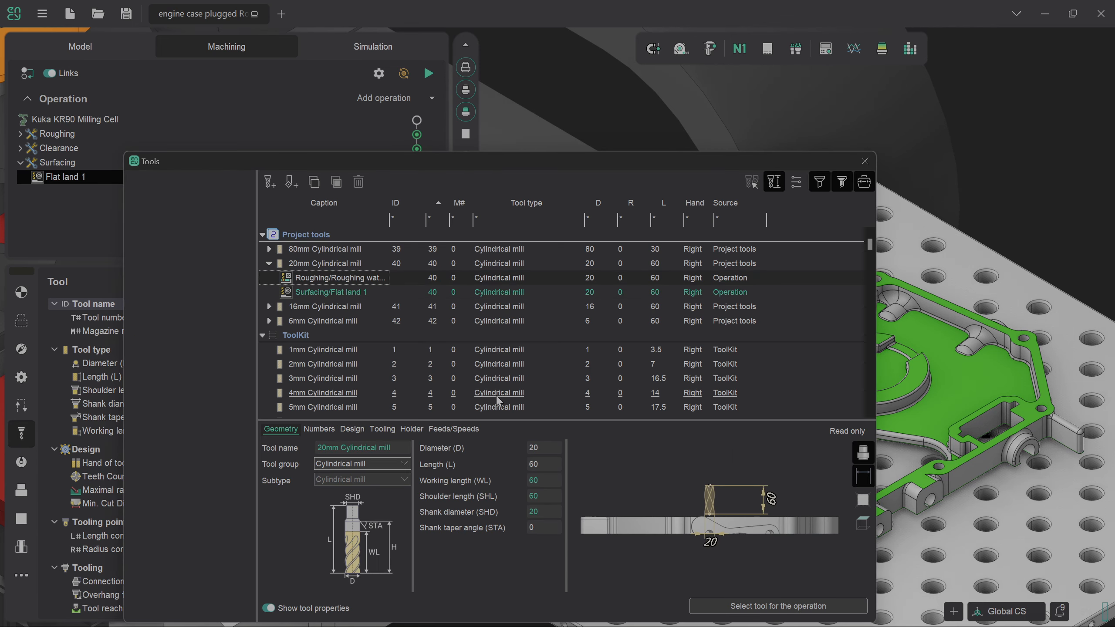
left_click(376, 323)
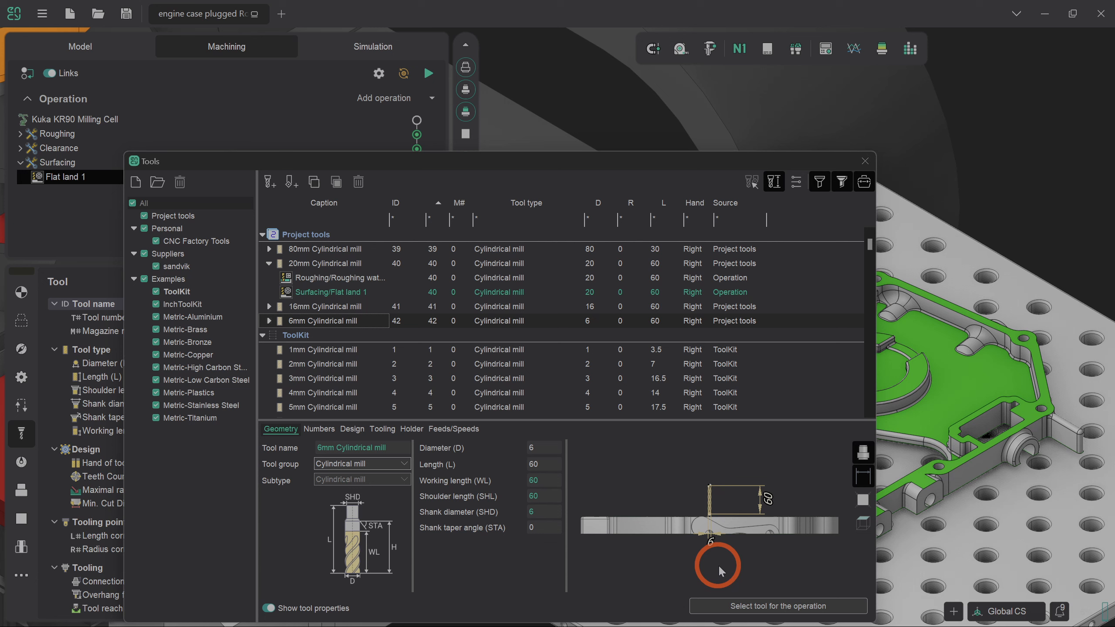
left_click(774, 608)
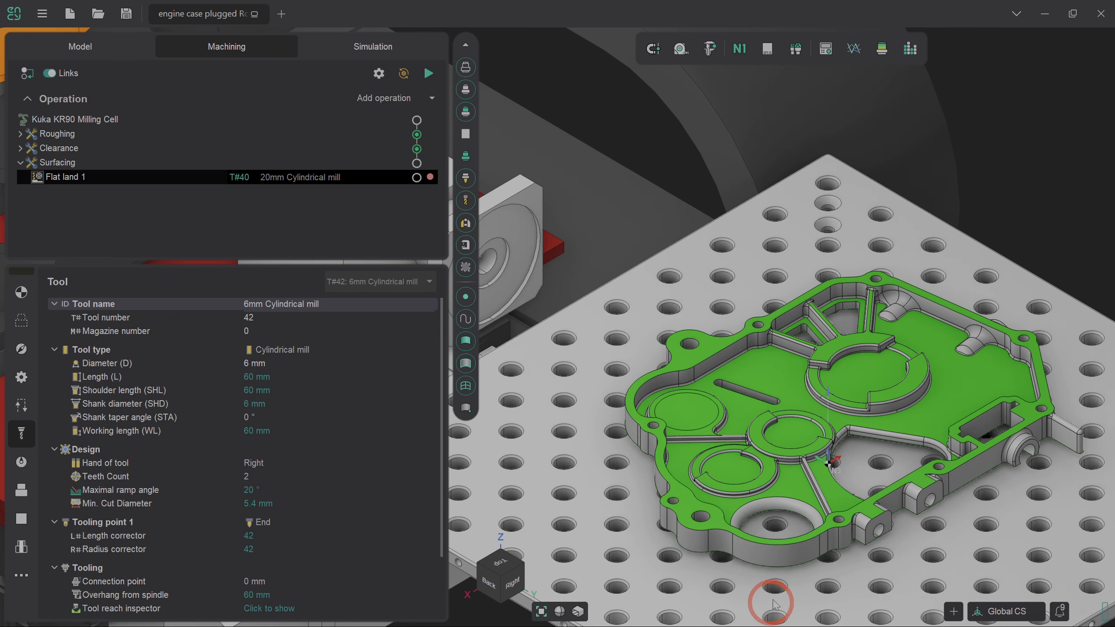
left_click(21, 320)
Replace the whole current part in the job assignment with only the large floor face.
left_click(73, 341)
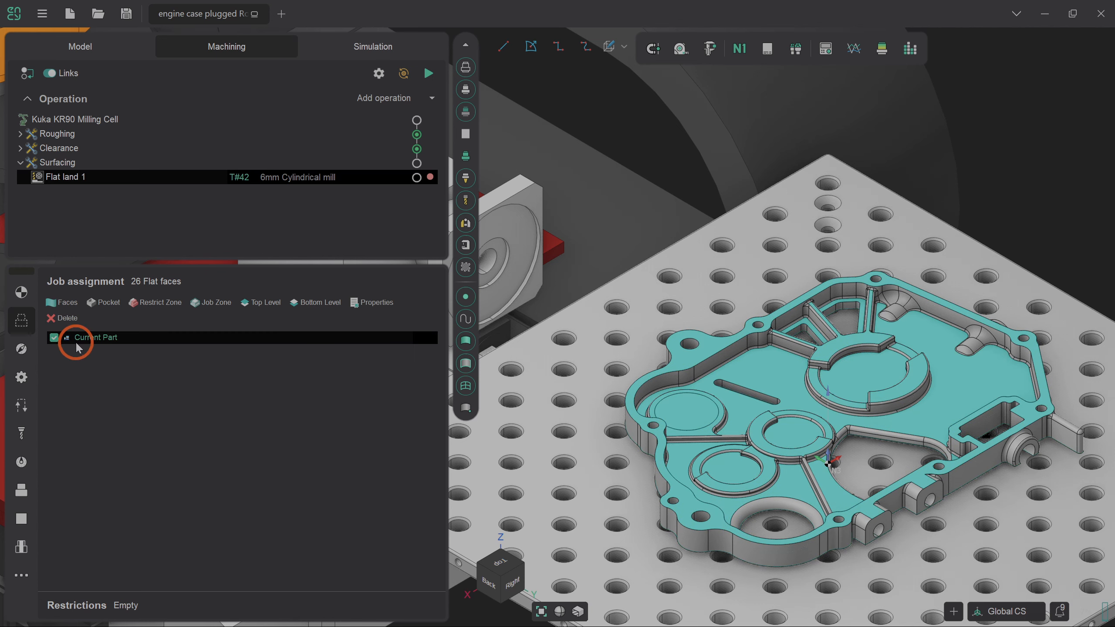
left_click(71, 318)
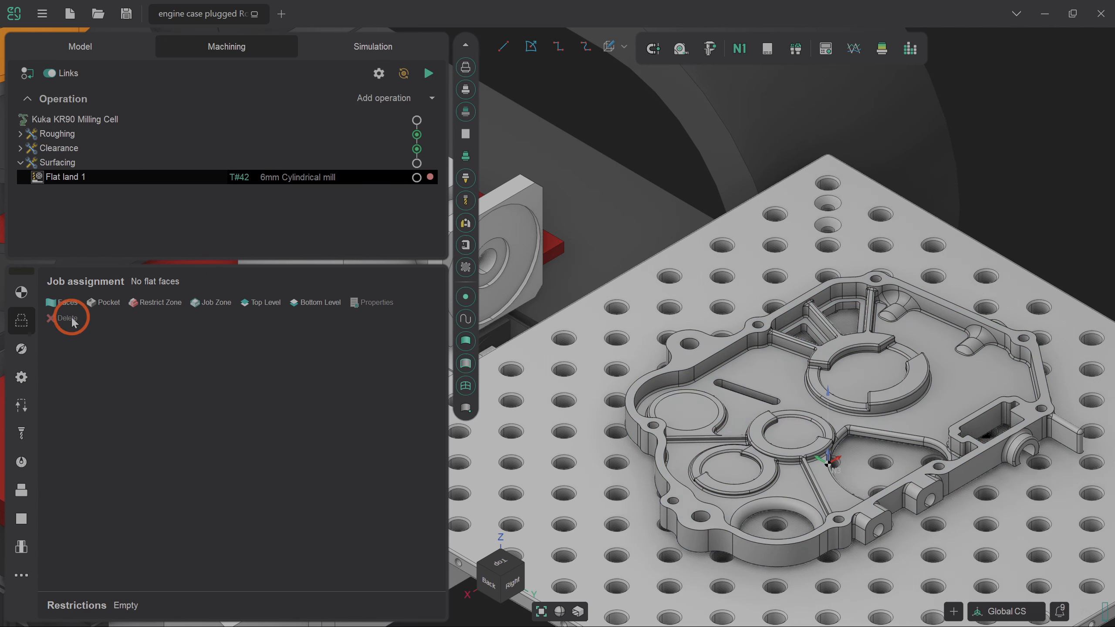
left_click(949, 386)
scroll(958, 347, "up", 4)
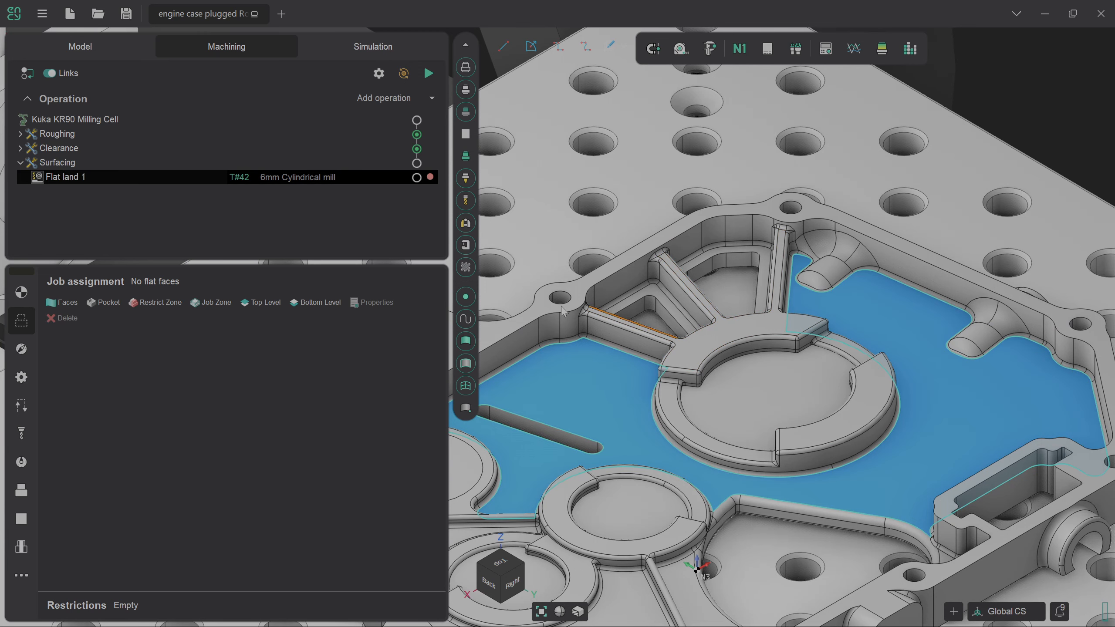
left_click(76, 302)
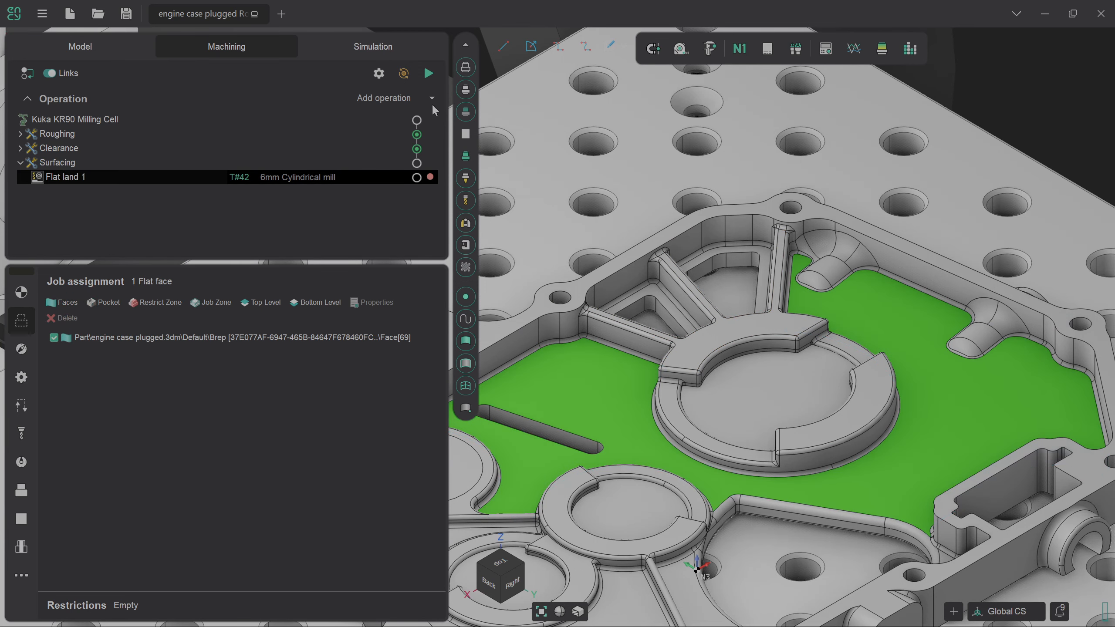
Set the 6th axis control to Fixed vector along +Z in Setup.
left_click(21, 292)
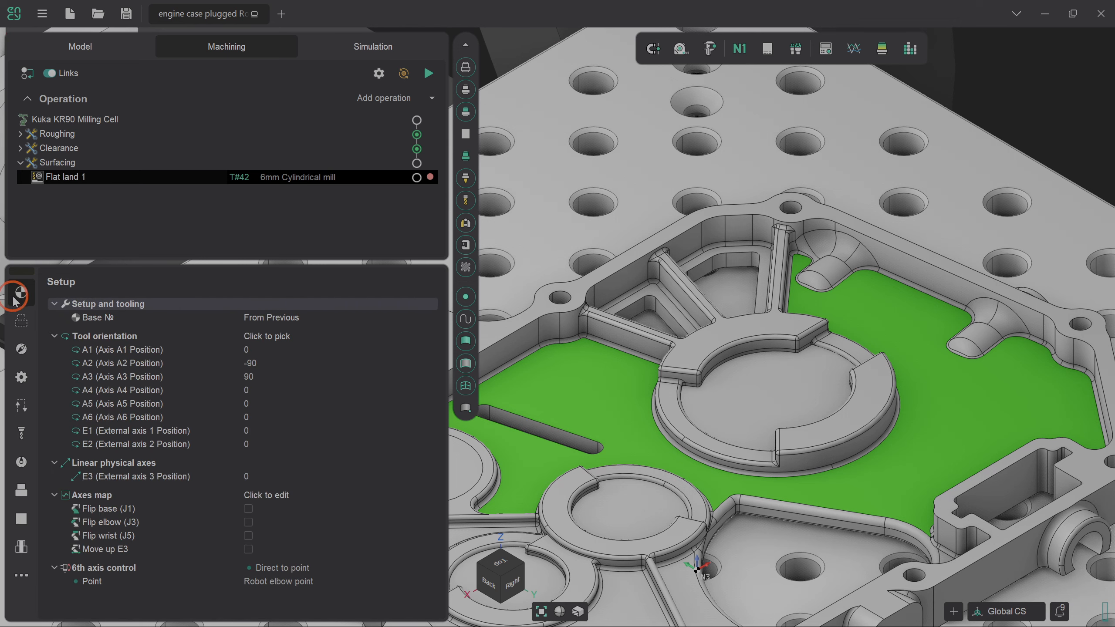
left_click(302, 568)
left_click(428, 568)
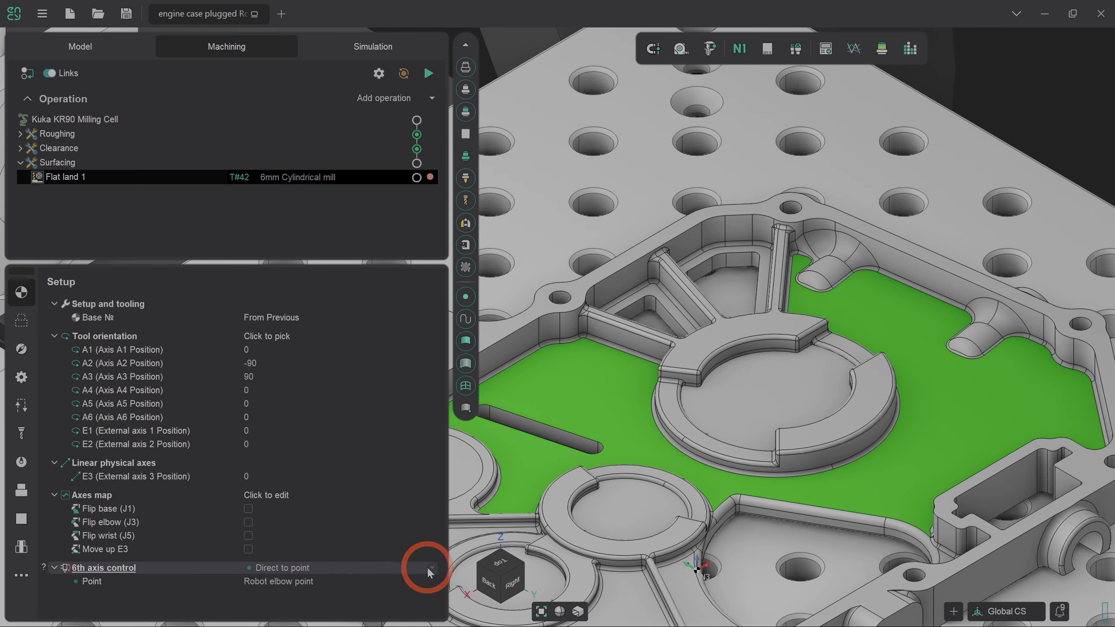
left_click(356, 597)
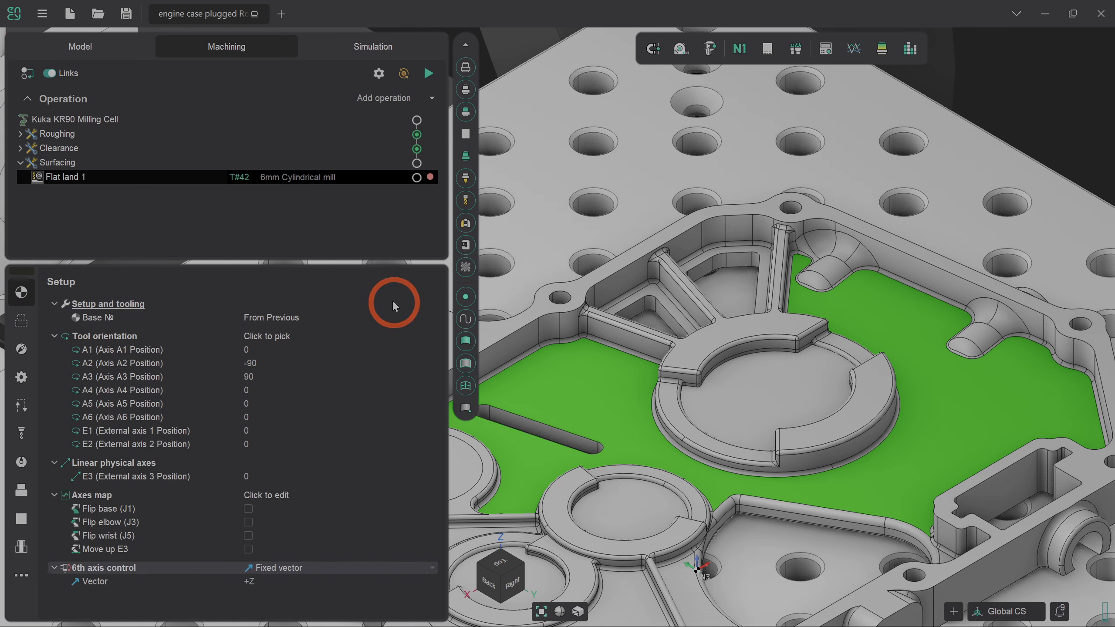
Calculate the Flat land 1 toolpath over the selected floor face.
left_click(428, 74)
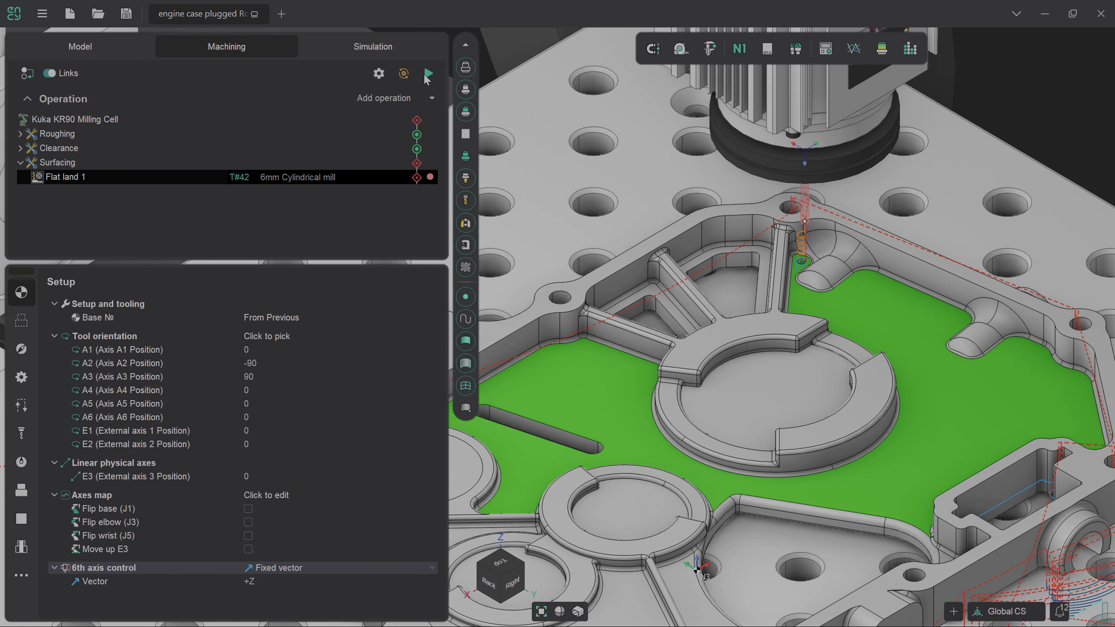
scroll(799, 268, "up", 5)
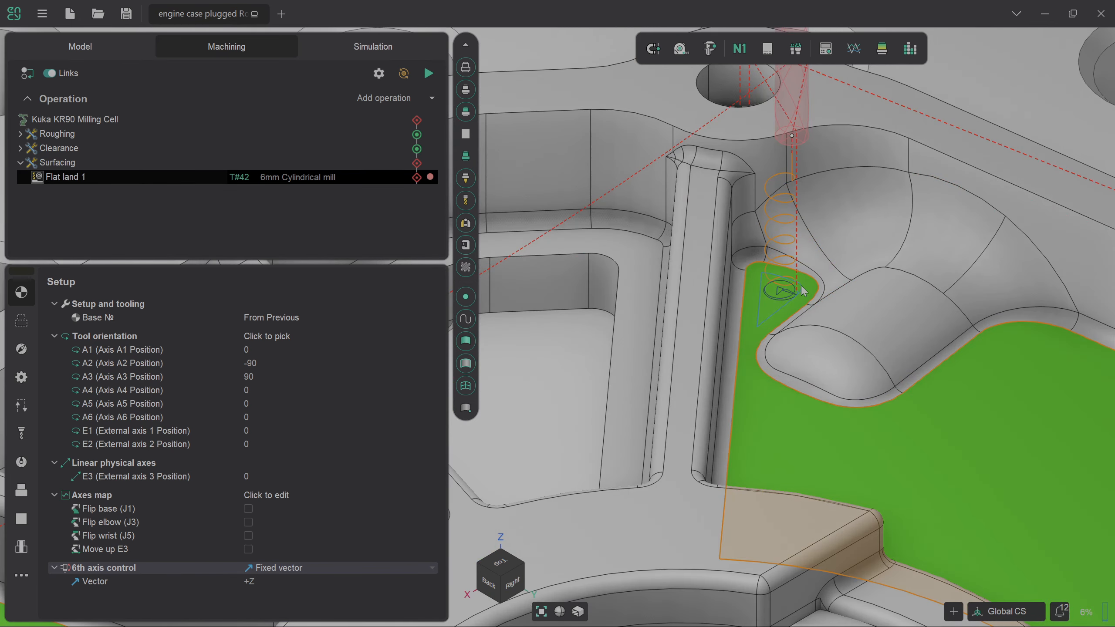
scroll(776, 312, "down", 3)
scroll(826, 372, "down", 3)
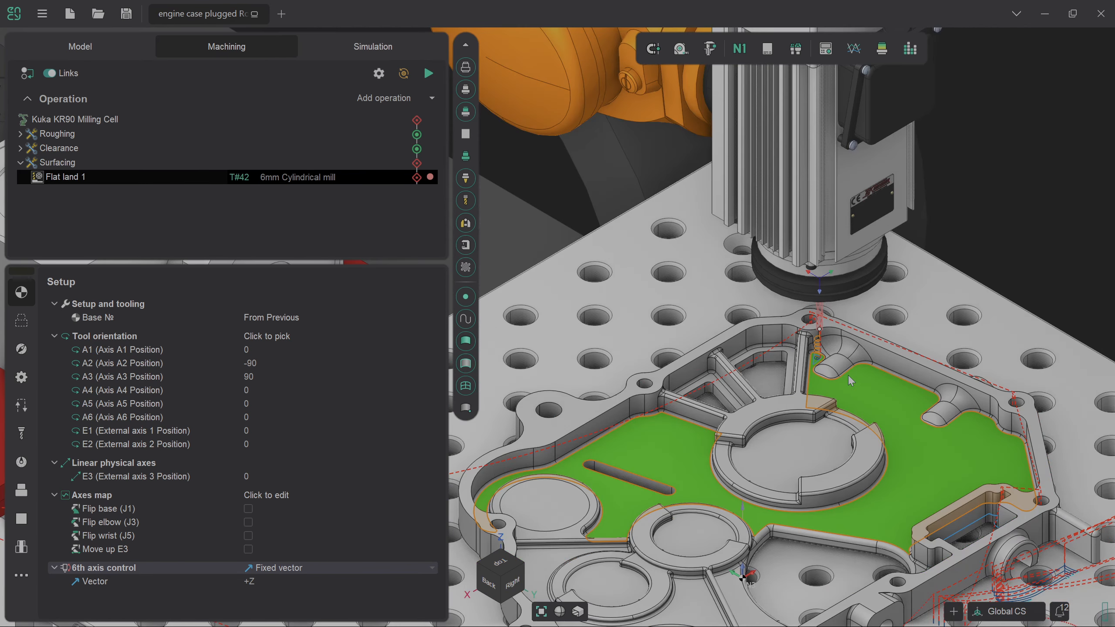
scroll(827, 372, "down", 3)
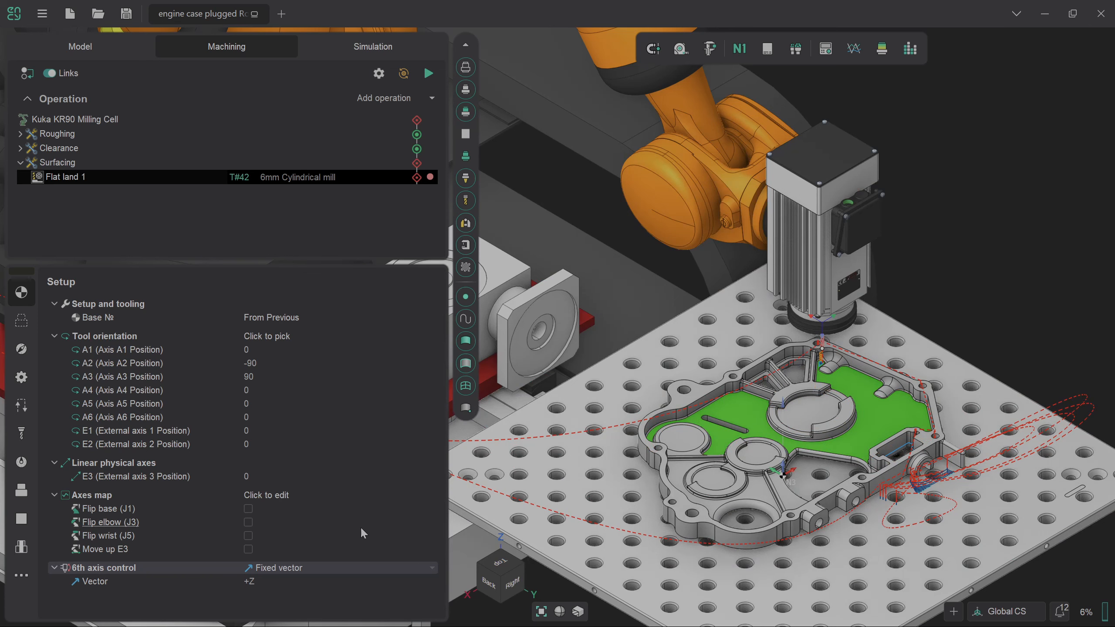
Build the A6 axes map and graph and update the toolpath to 4454 NC blocks.
left_click(419, 495)
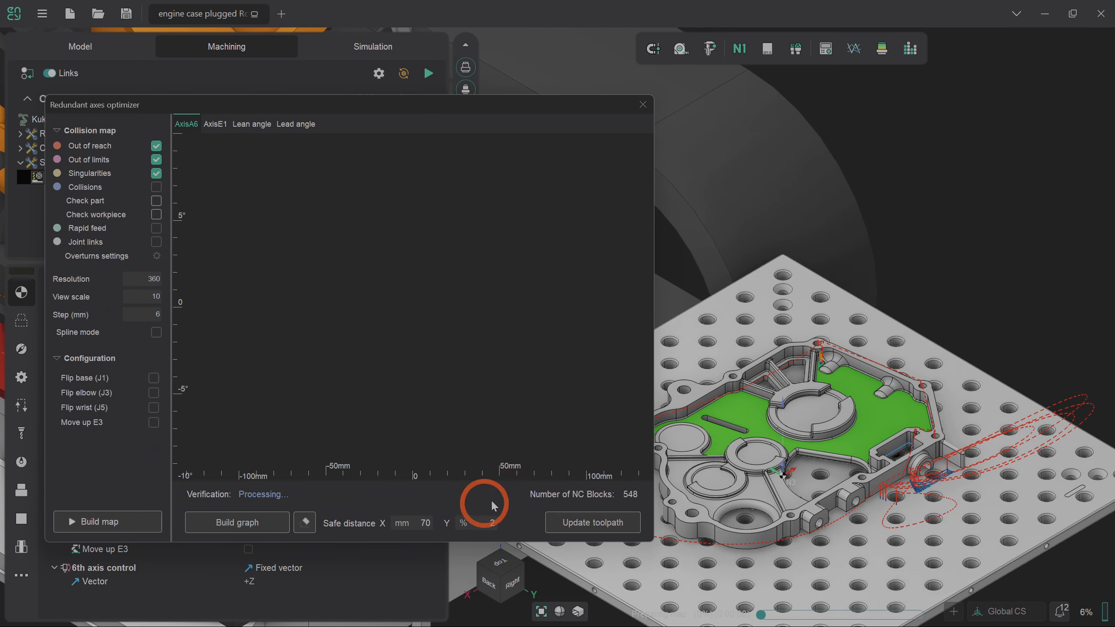
left_click(134, 520)
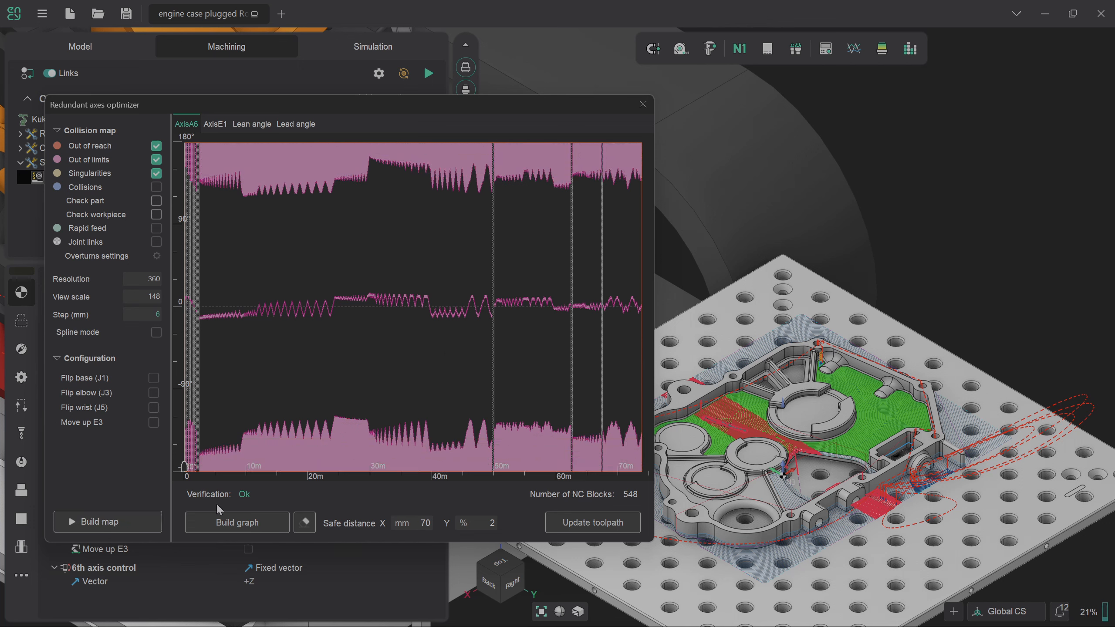
left_click(226, 527)
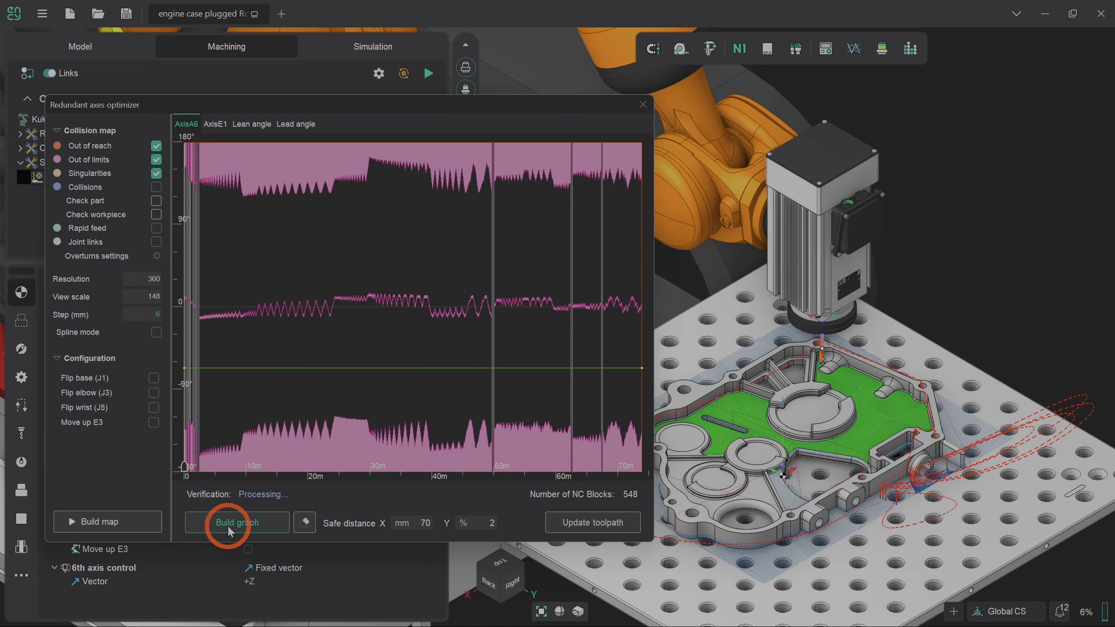
left_click(583, 523)
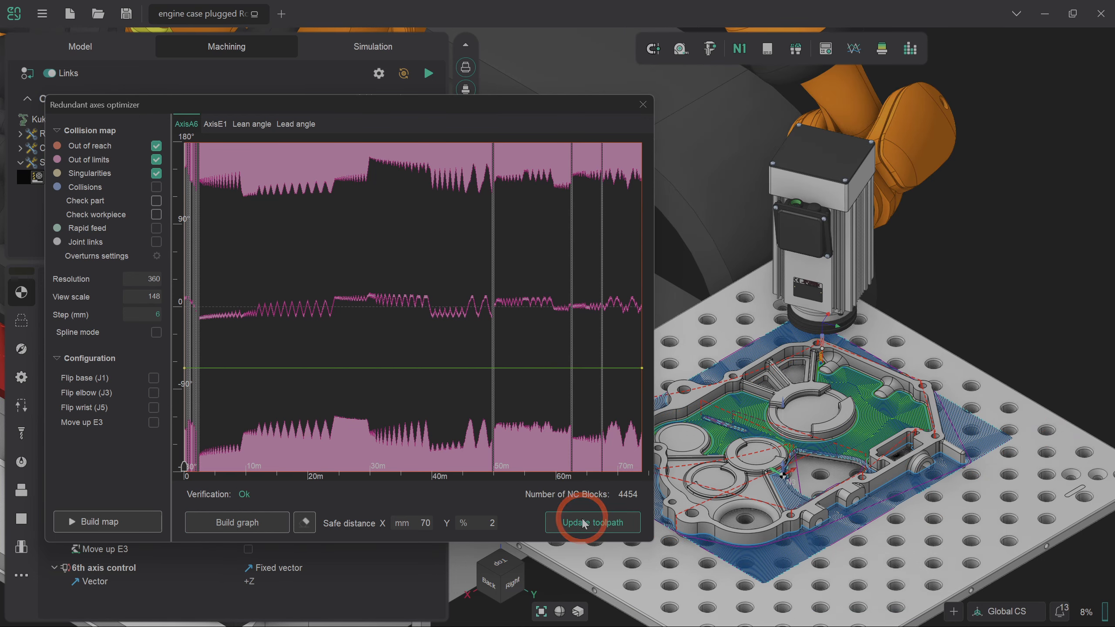
left_click(643, 105)
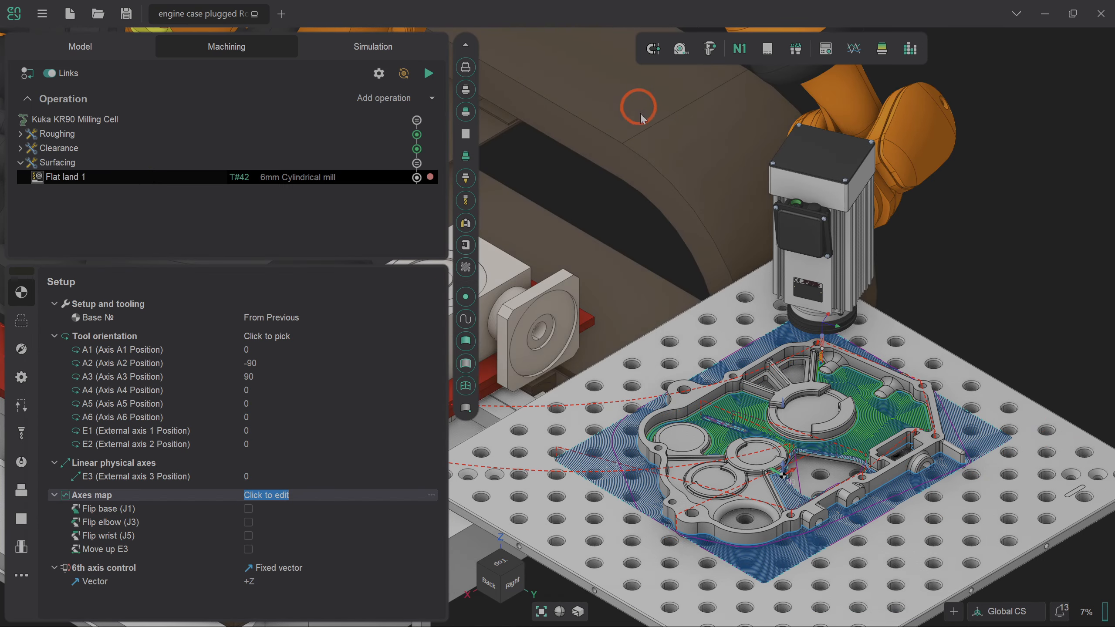
Reorient the view and select the single flat face entry in the job assignment.
scroll(770, 433, "up", 5)
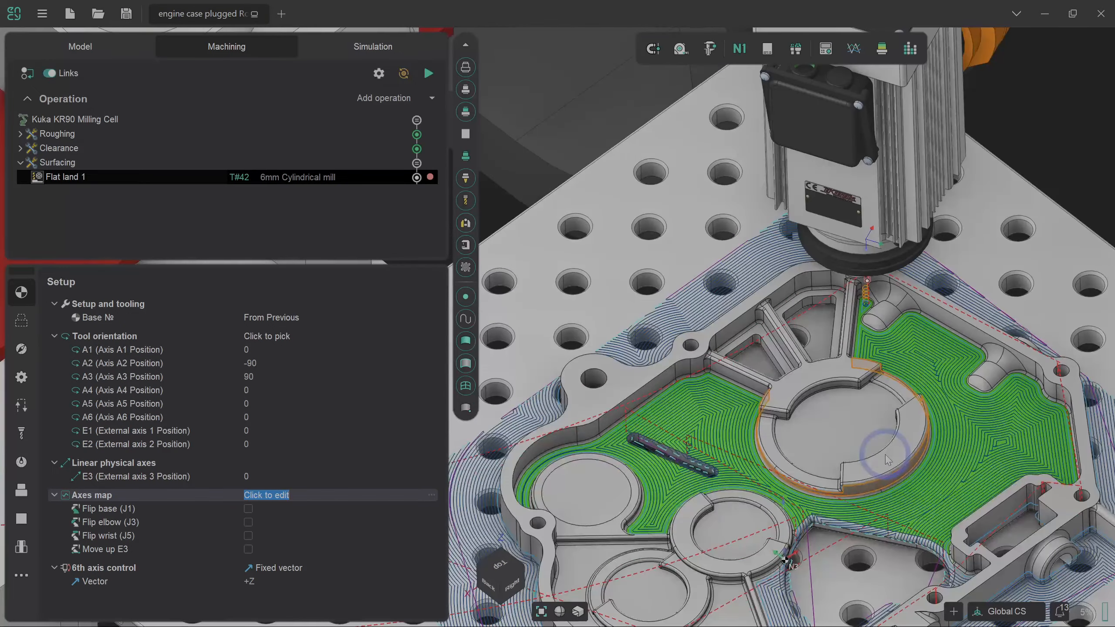
middle_click_drag(885, 455, 887, 442)
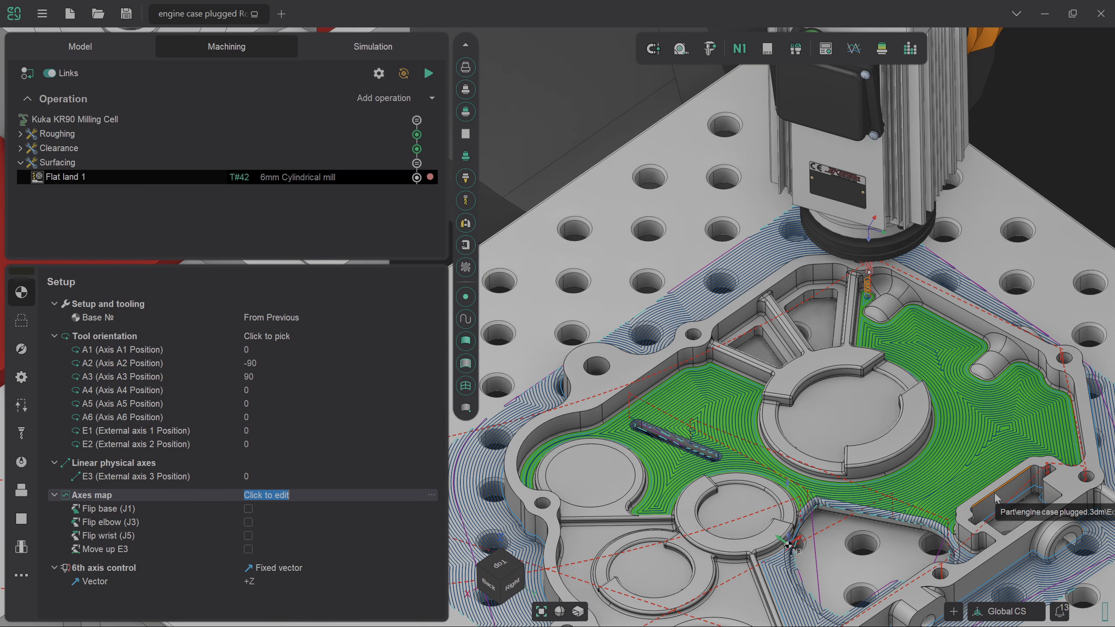
left_click(21, 320)
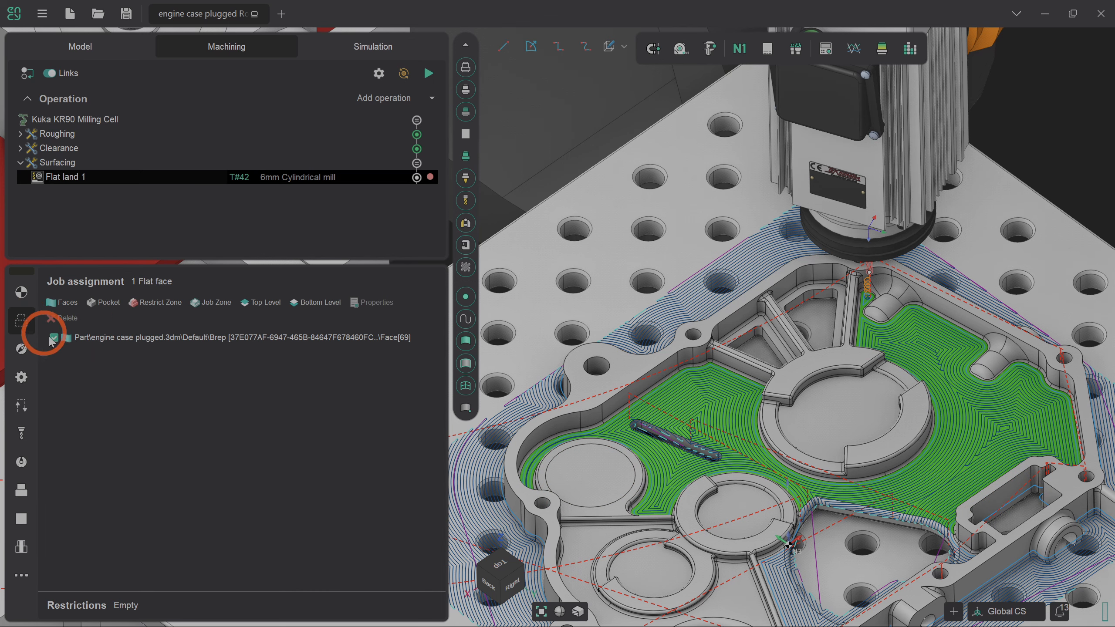
left_click(871, 513)
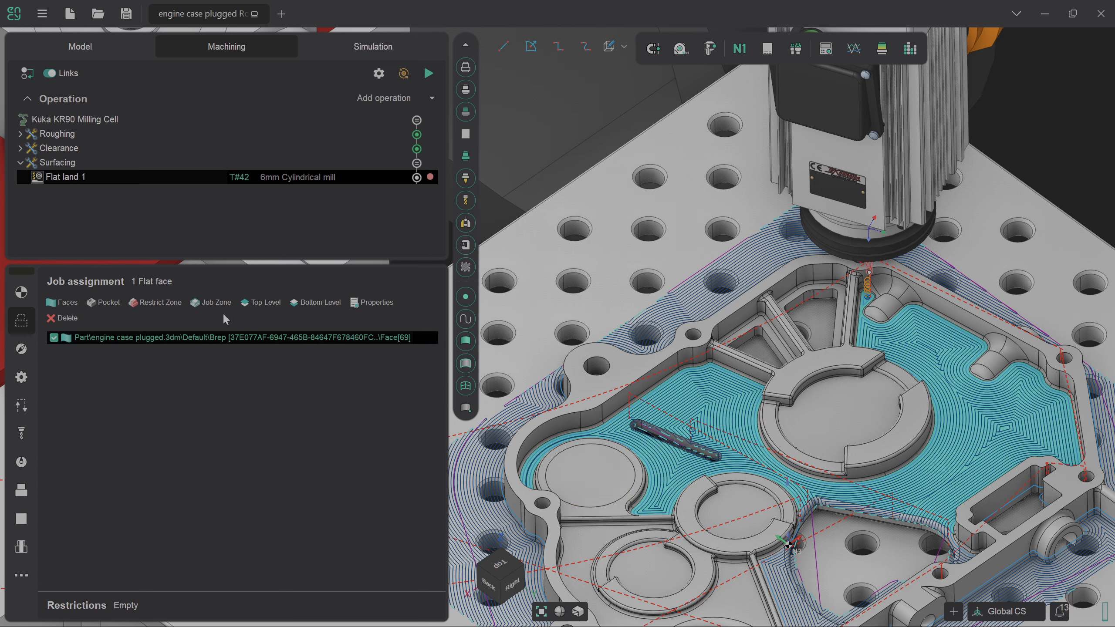
Start a job zone, then double-click to select the pocket's rim edge loop.
left_click(216, 303)
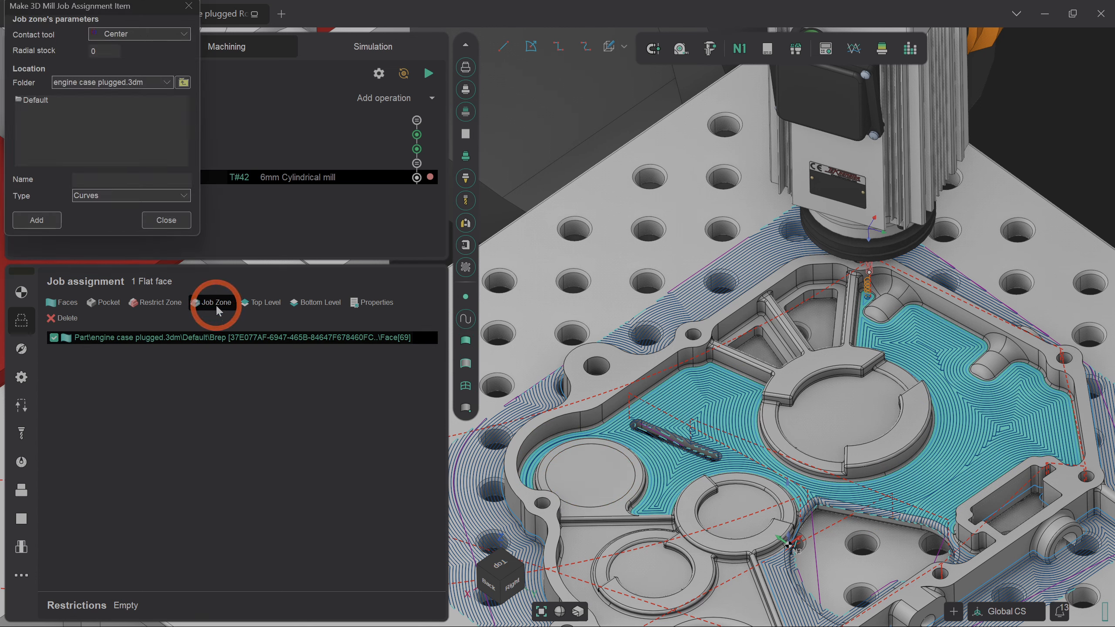
left_click(176, 223)
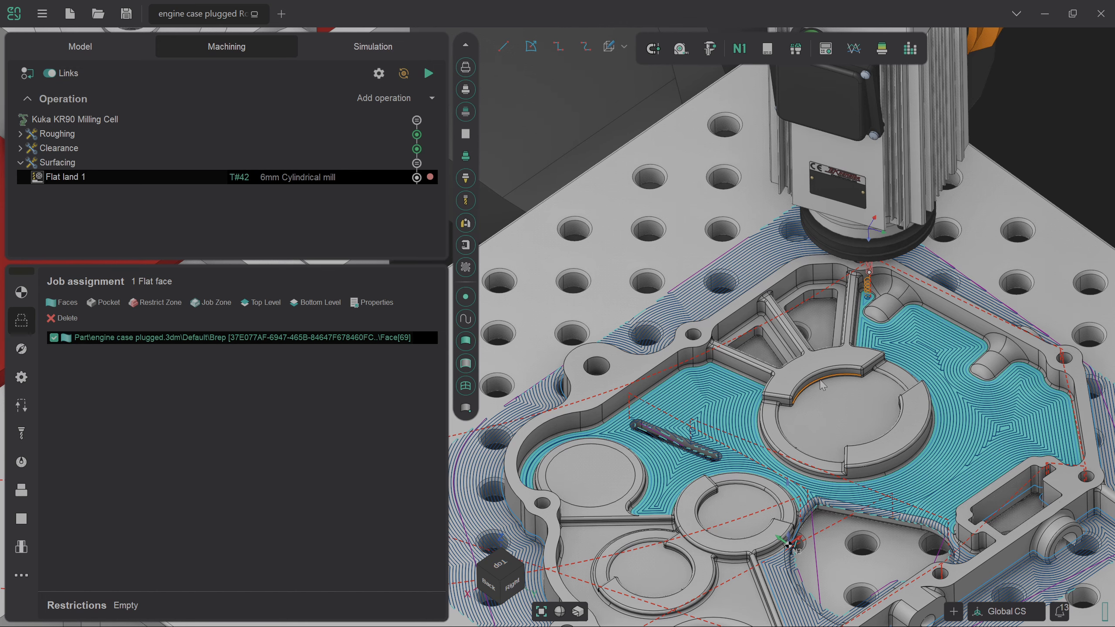
scroll(823, 371, "down", 4)
scroll(834, 482, "up", 4)
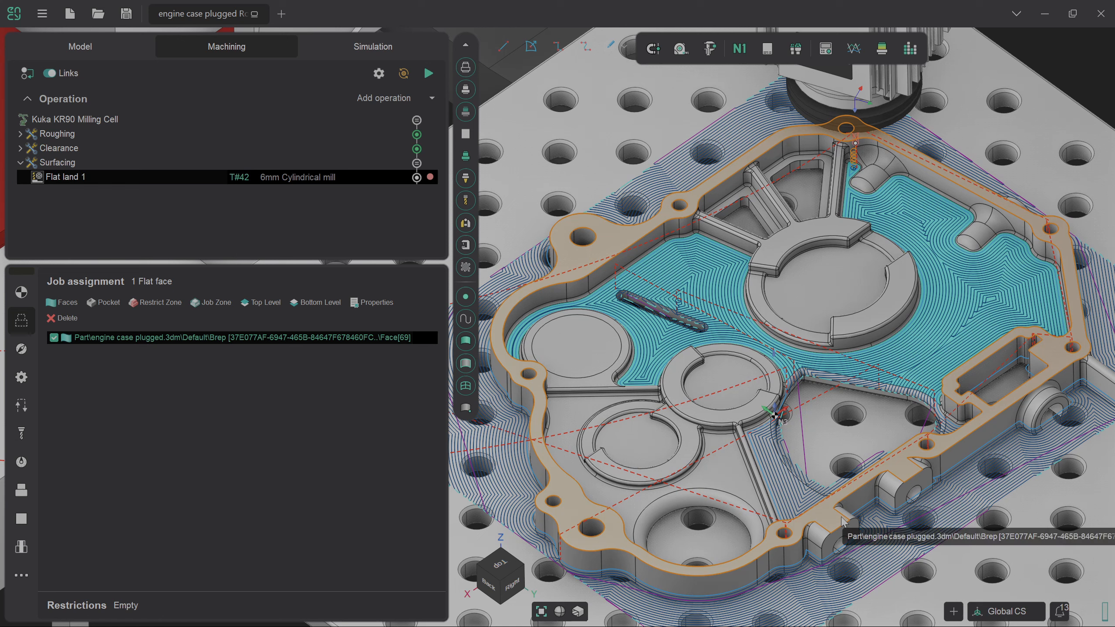
double_click(646, 236)
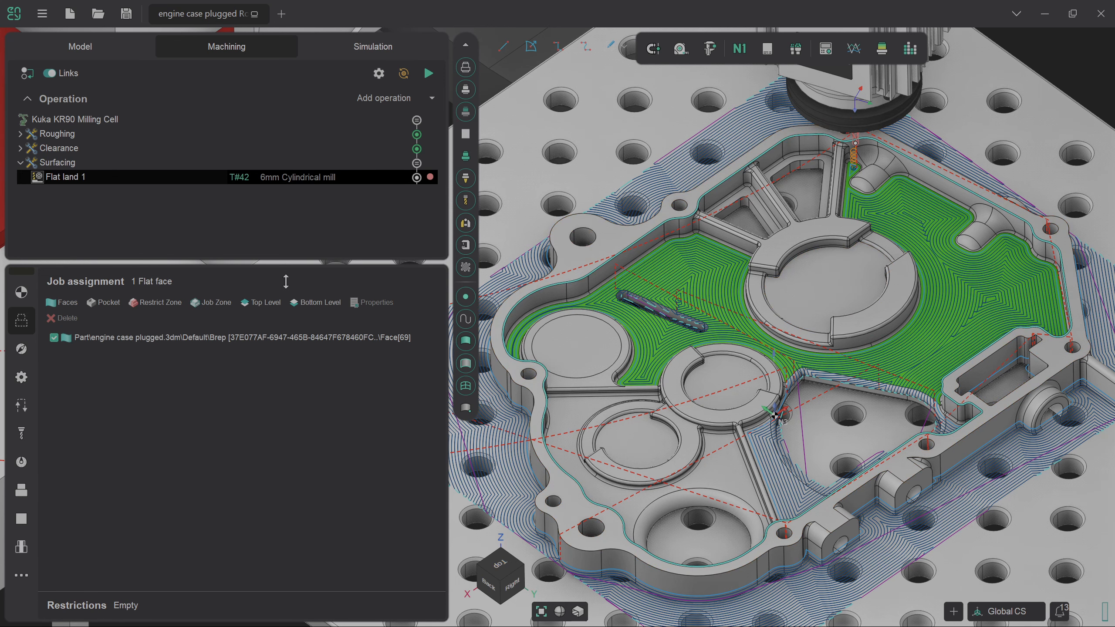
Add the rim edge loop as the job zone, recalculate the toolpath and inspect it.
left_click(225, 306)
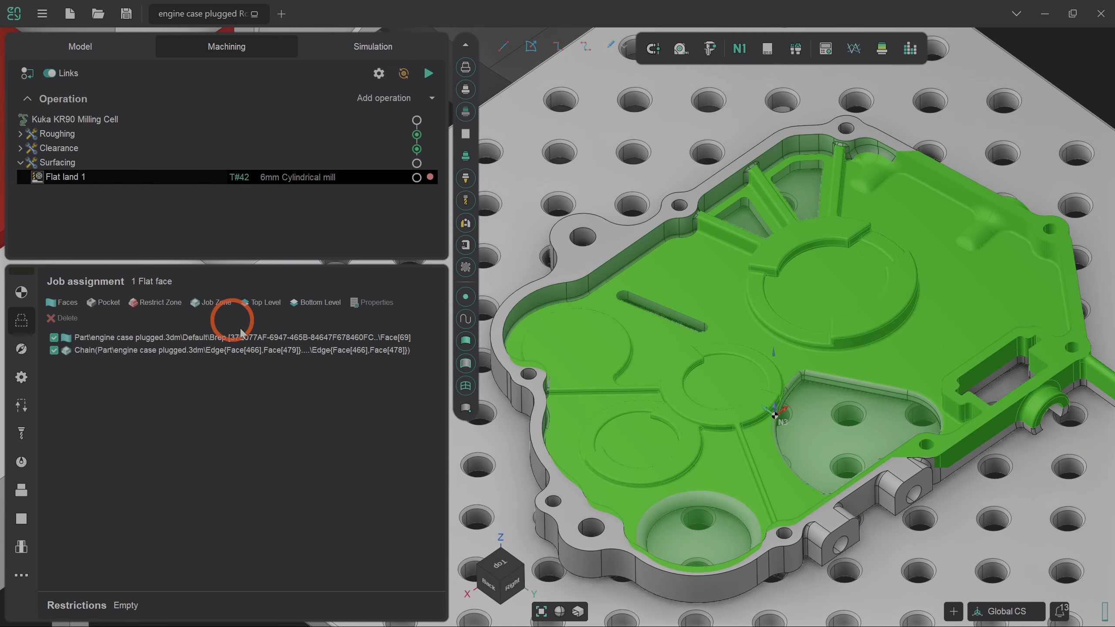
left_click(429, 74)
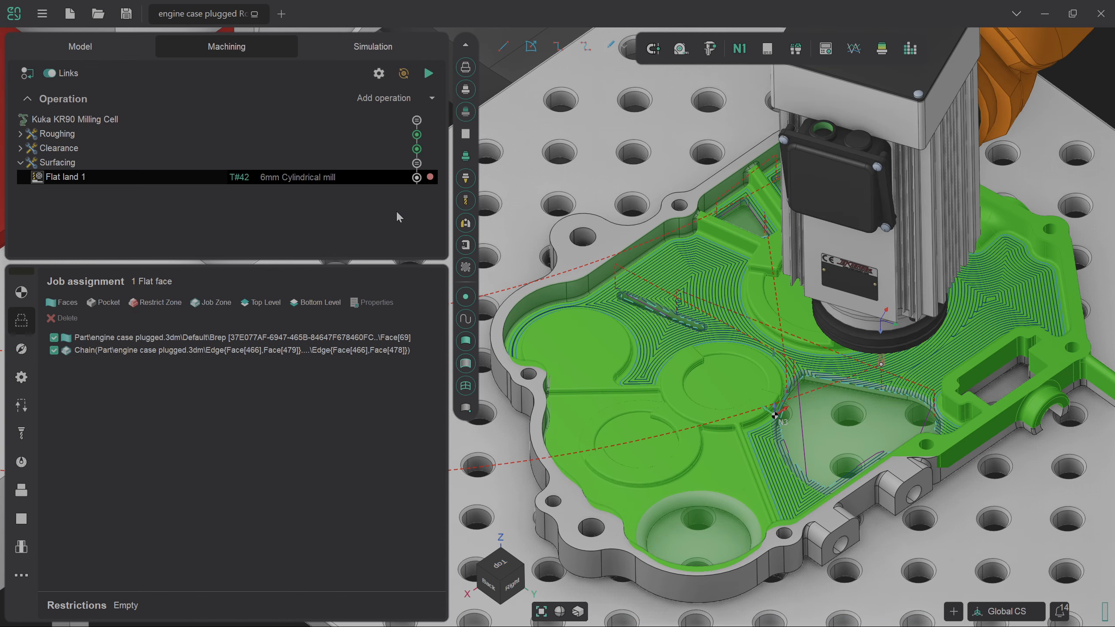
middle_click_drag(775, 386, 800, 411)
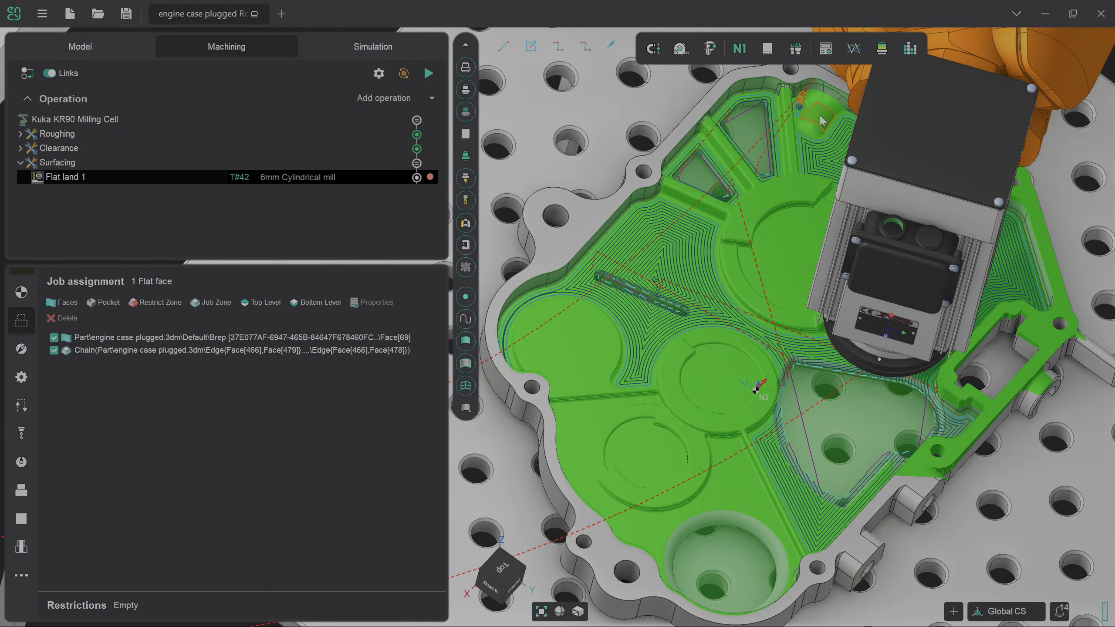
middle_click_drag(777, 323, 703, 283)
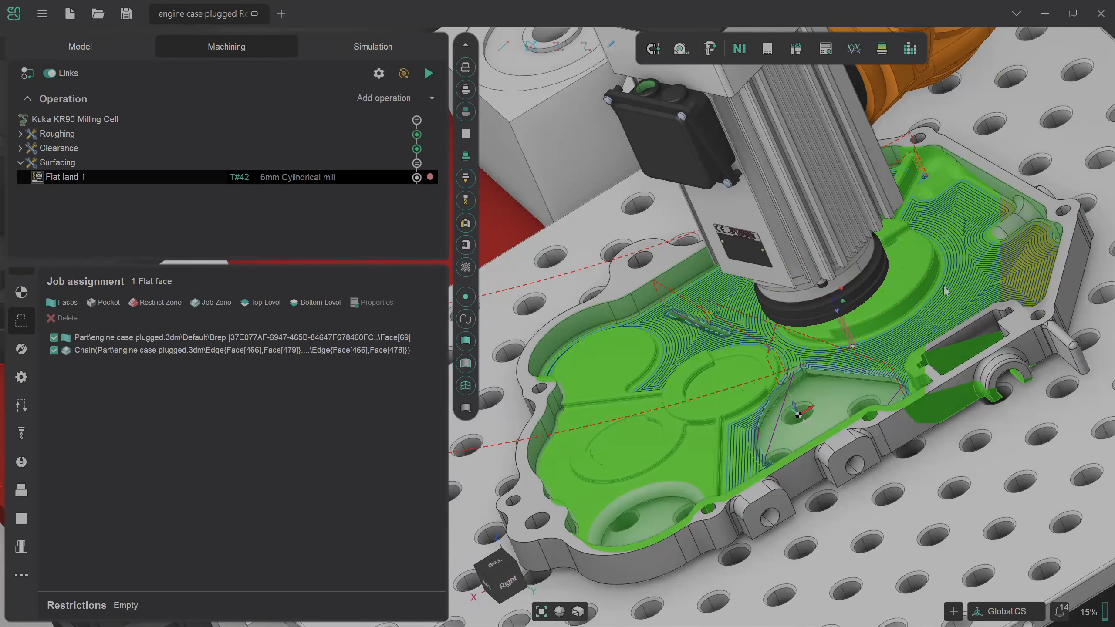
scroll(833, 447, "up", 2)
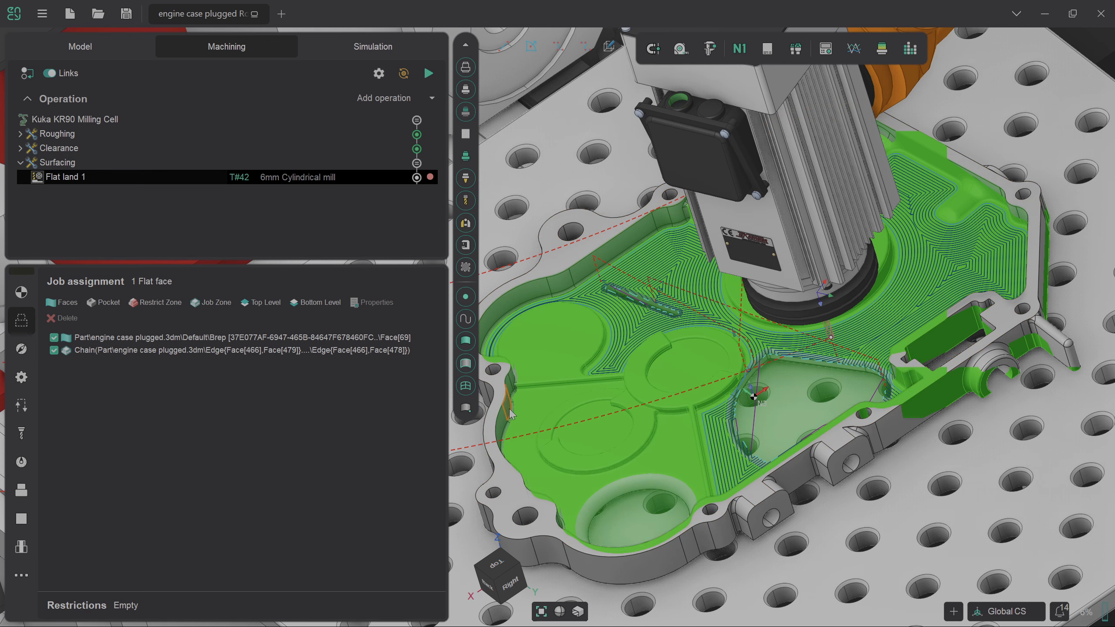
Add the lower-left pocket floor face and recalculate the toolpath over both faces.
left_click(681, 450)
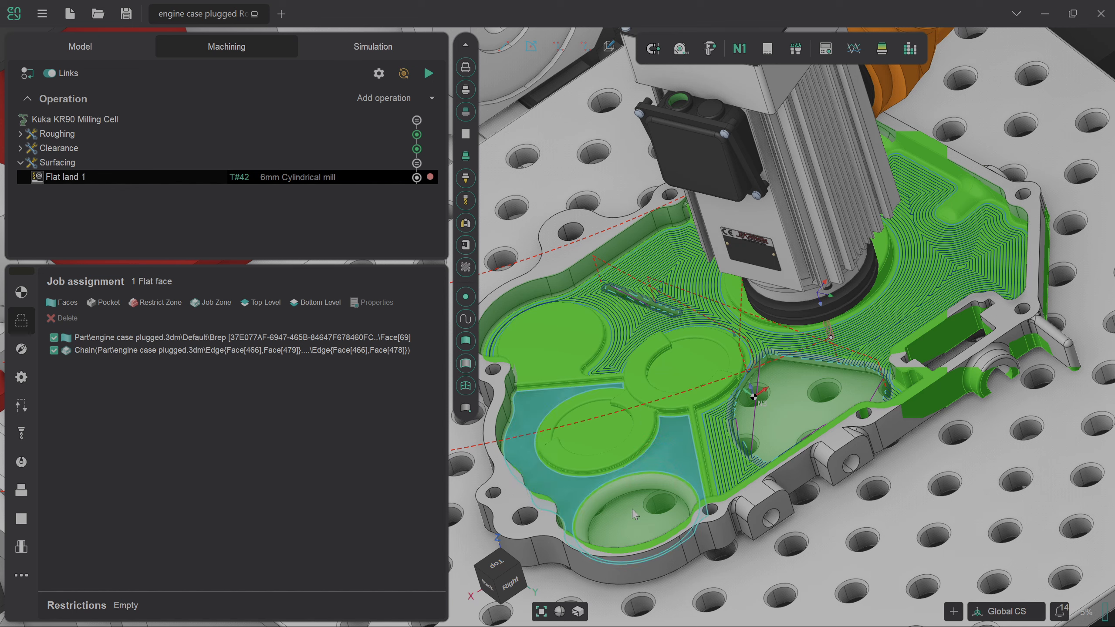
left_click(68, 303)
left_click(190, 439)
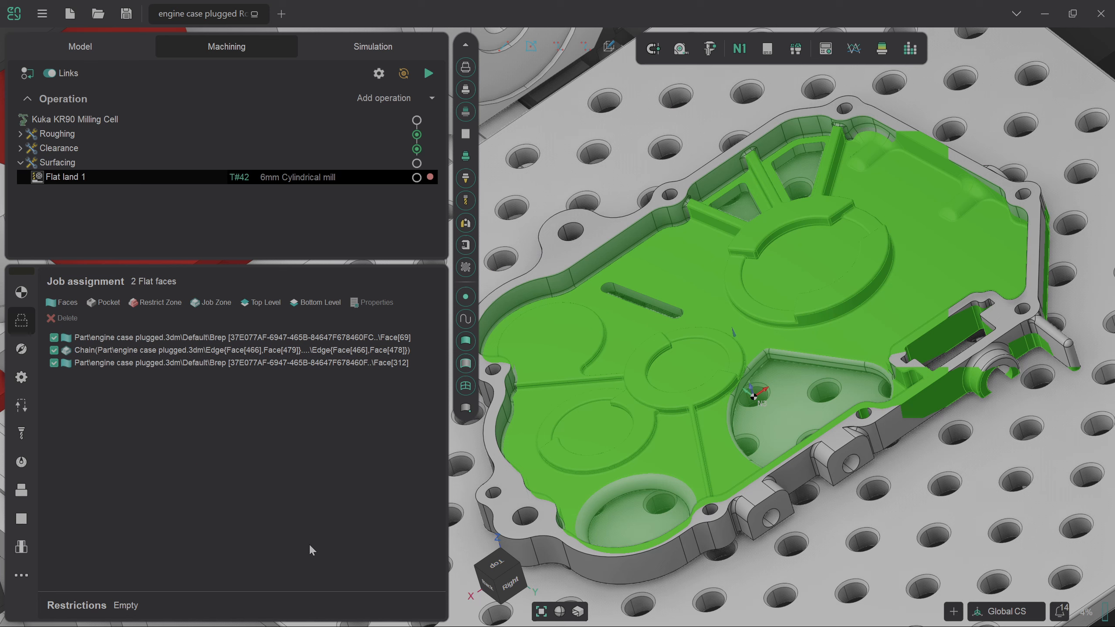
left_click(428, 77)
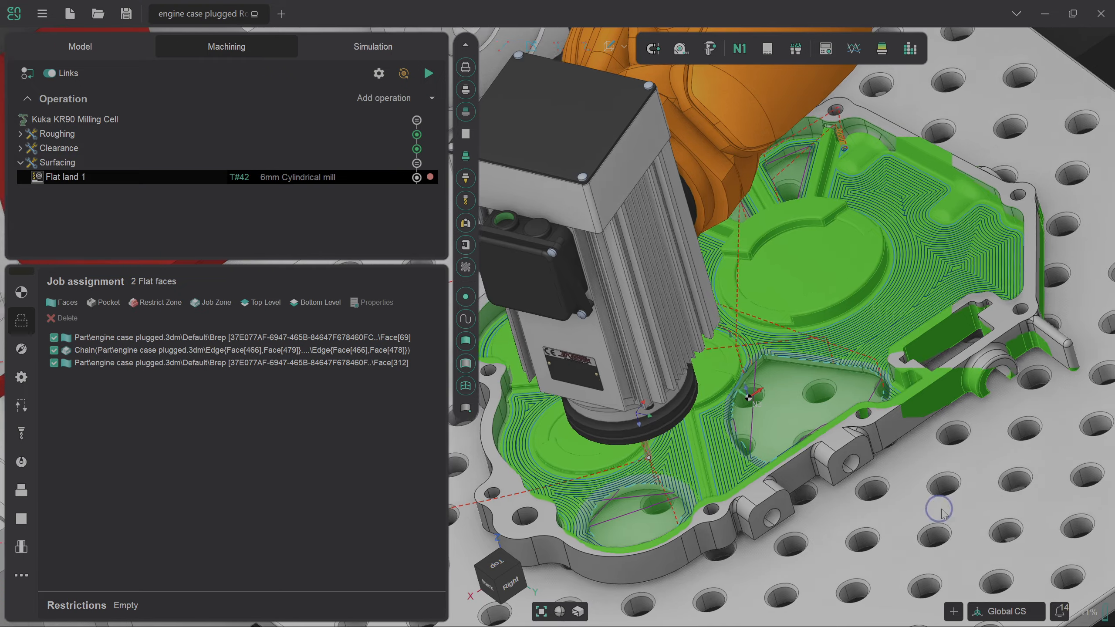
Inspect the two-face toolpath from a lower angle and return to the Setup page.
middle_click_drag(942, 510, 967, 504)
scroll(967, 503, "down", 3)
scroll(733, 404, "up", 3)
mouse_move(734, 404)
middle_mouse_down()
mouse_move(730, 386)
mouse_move(720, 408)
middle_mouse_up()
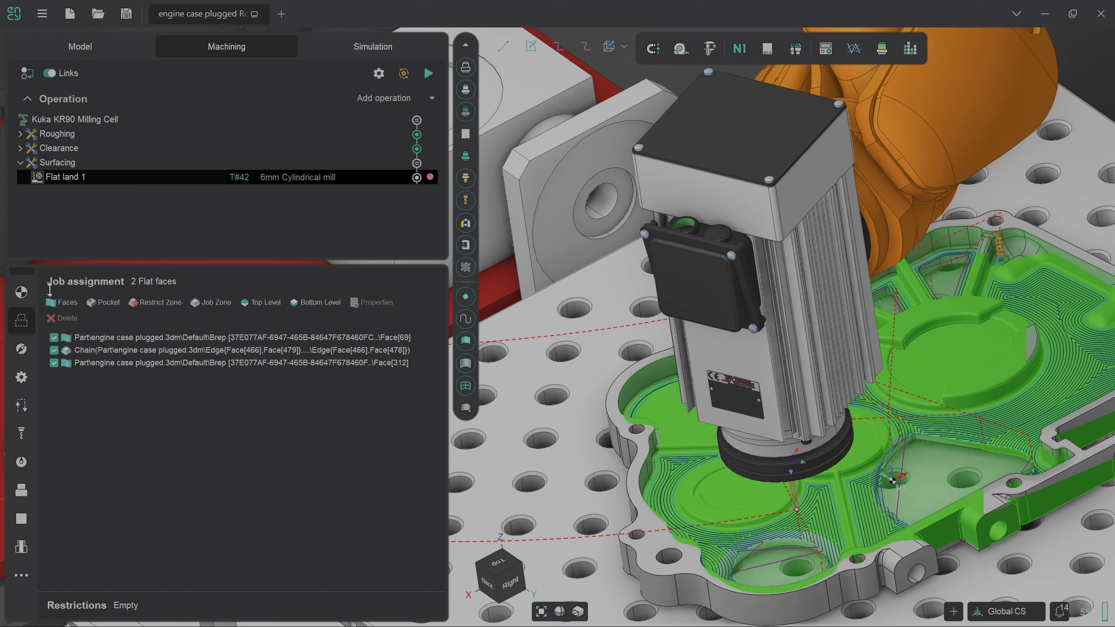
left_click(21, 292)
Re-optimize the robot axes map, updating the toolpath to 2173 NC blocks, then open Simulation.
left_click(281, 494)
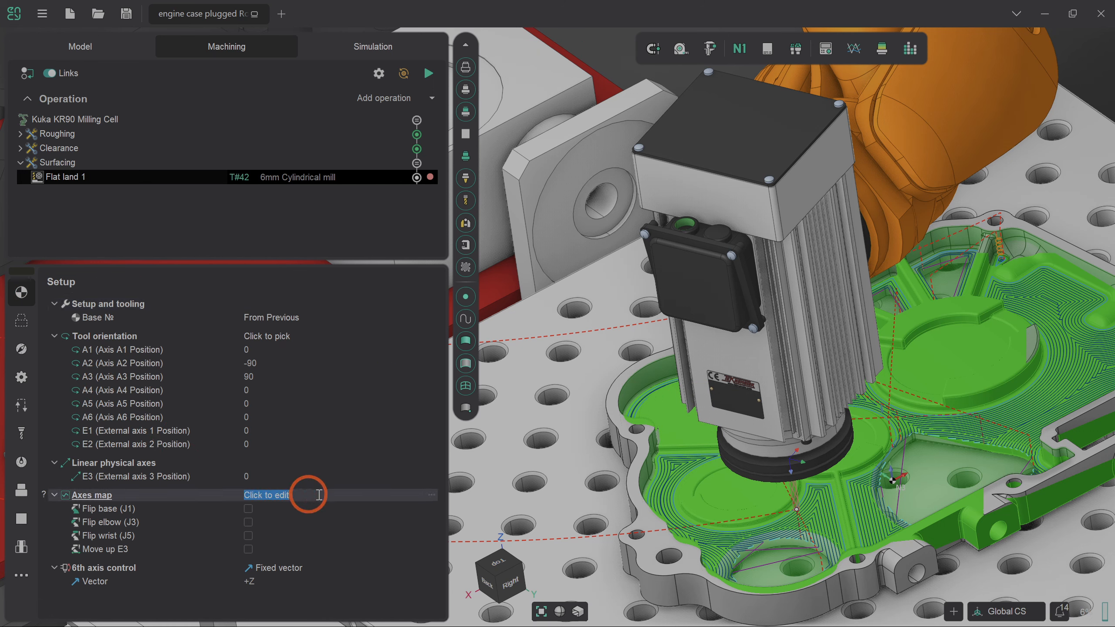
left_click(430, 495)
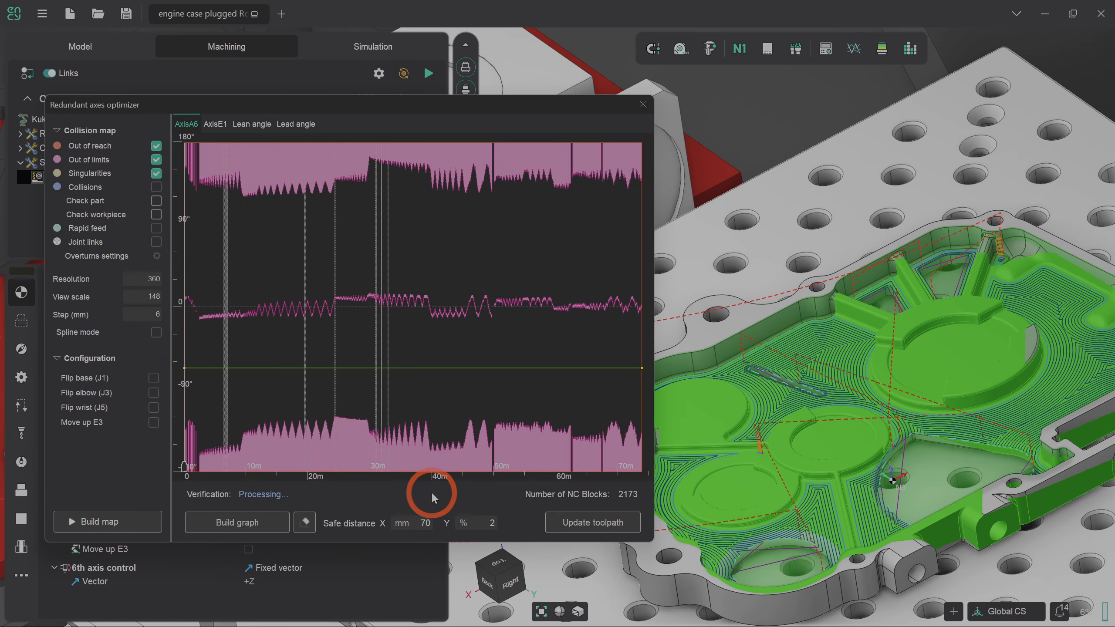
left_click(120, 524)
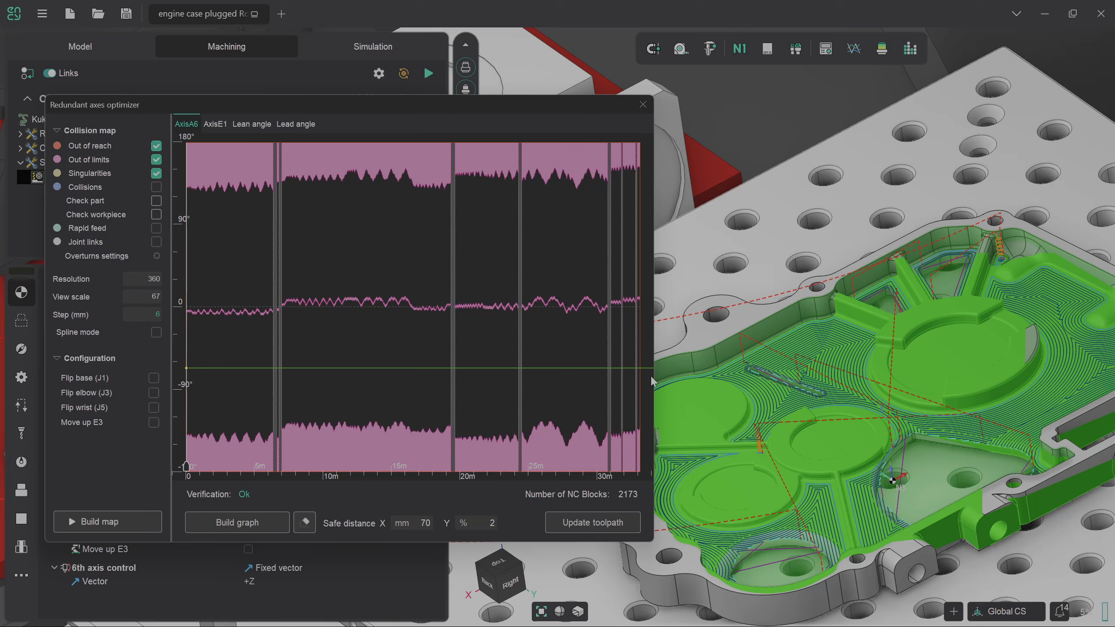
left_click(244, 524)
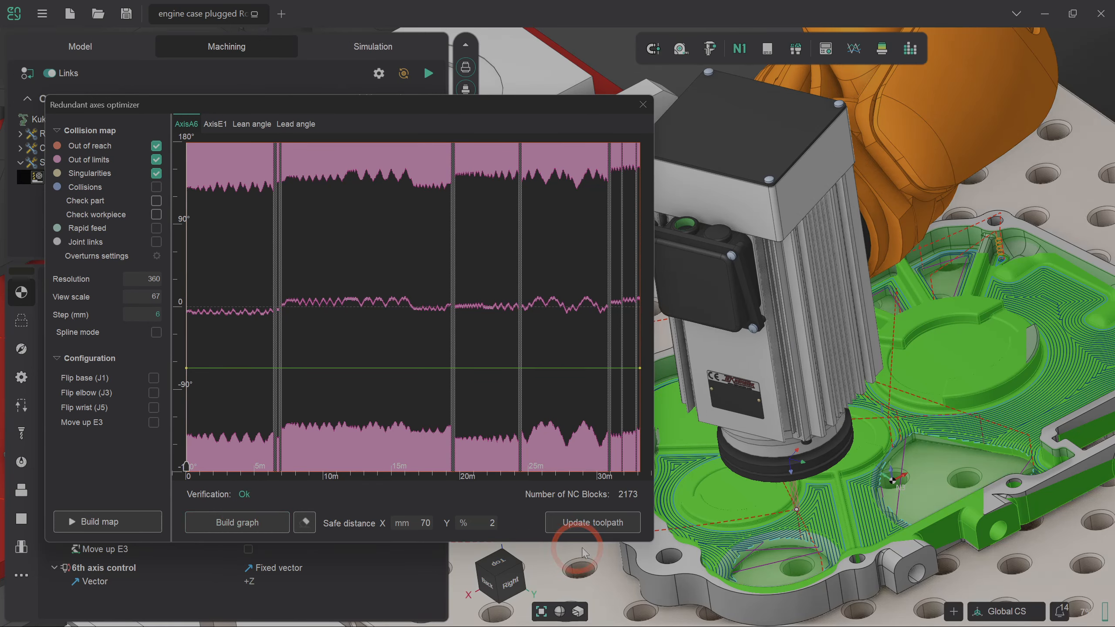
left_click(595, 525)
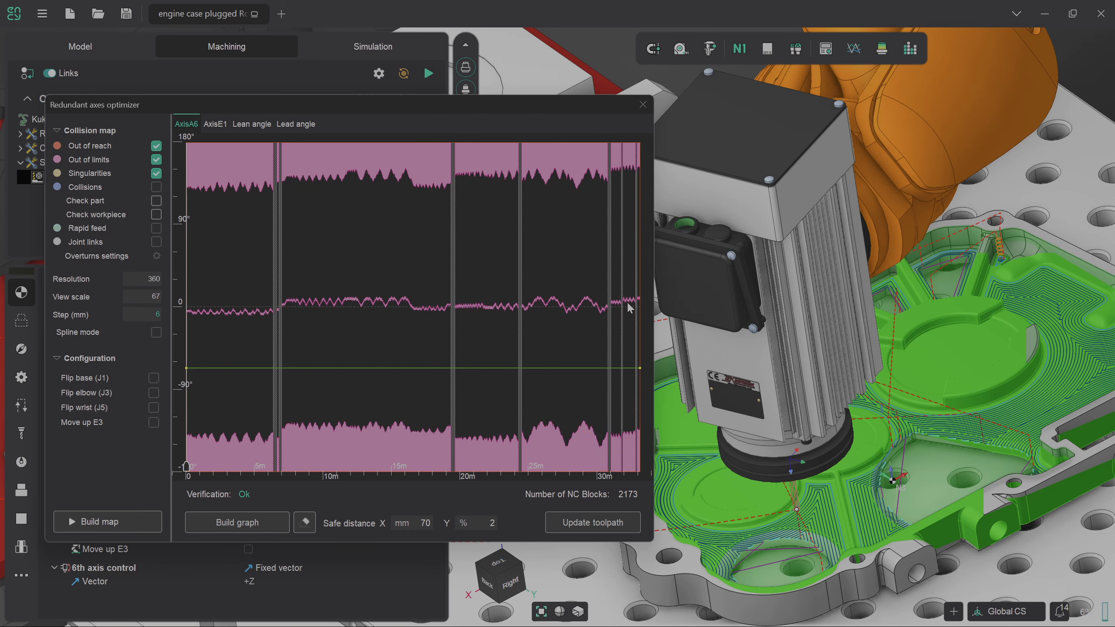
left_click(643, 104)
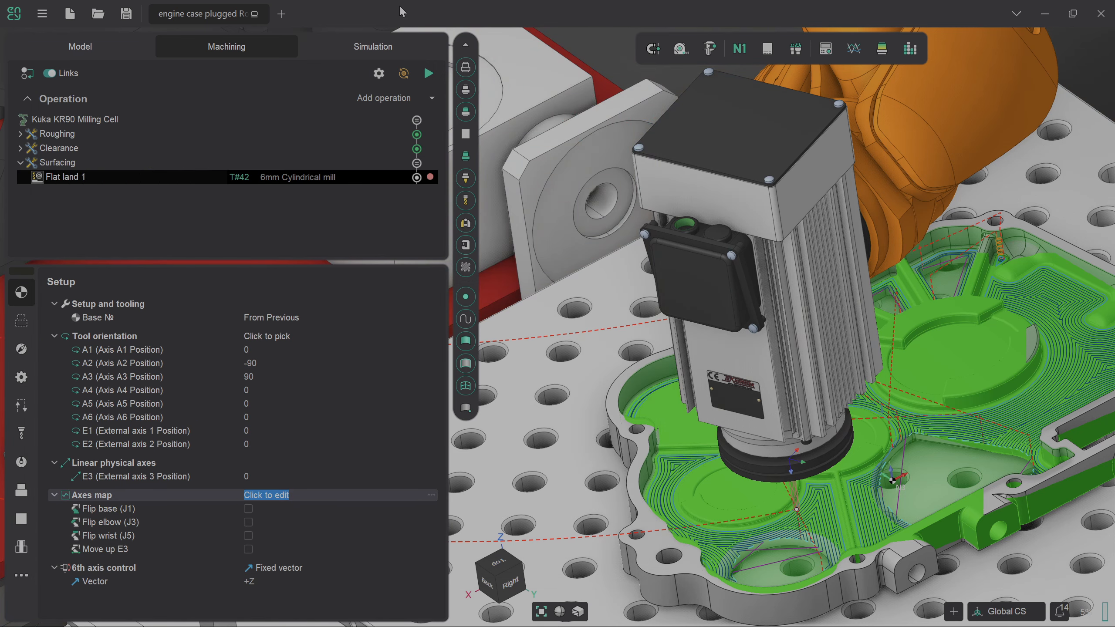
left_click(374, 47)
left_click(365, 205)
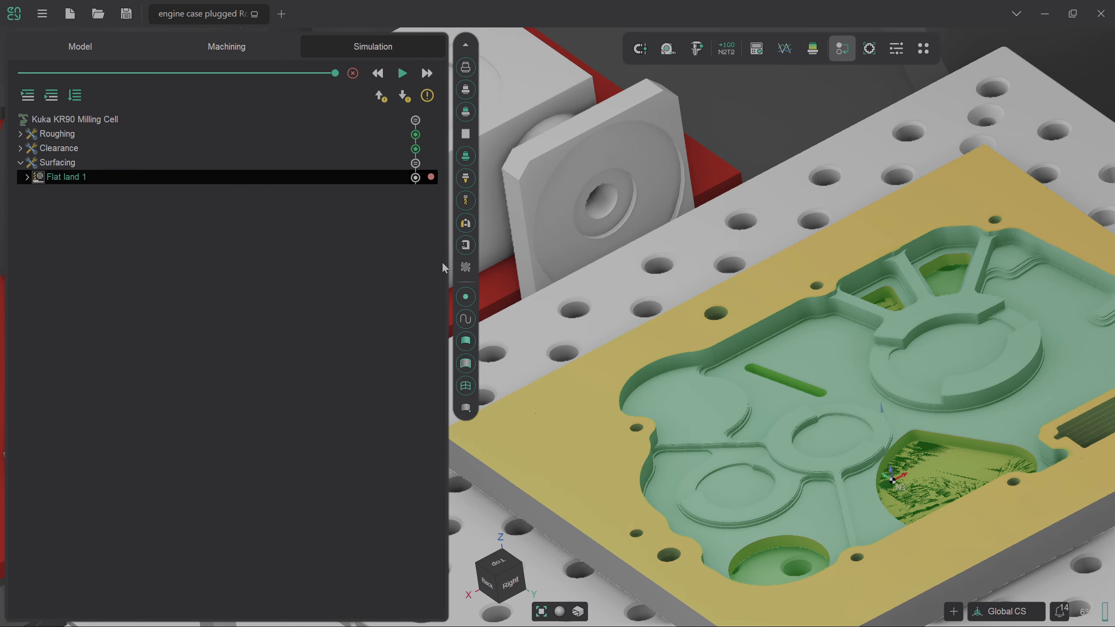
Simulate Flat land 1 in a fitted isometric view, machining the pocket floors flat.
left_click(402, 73)
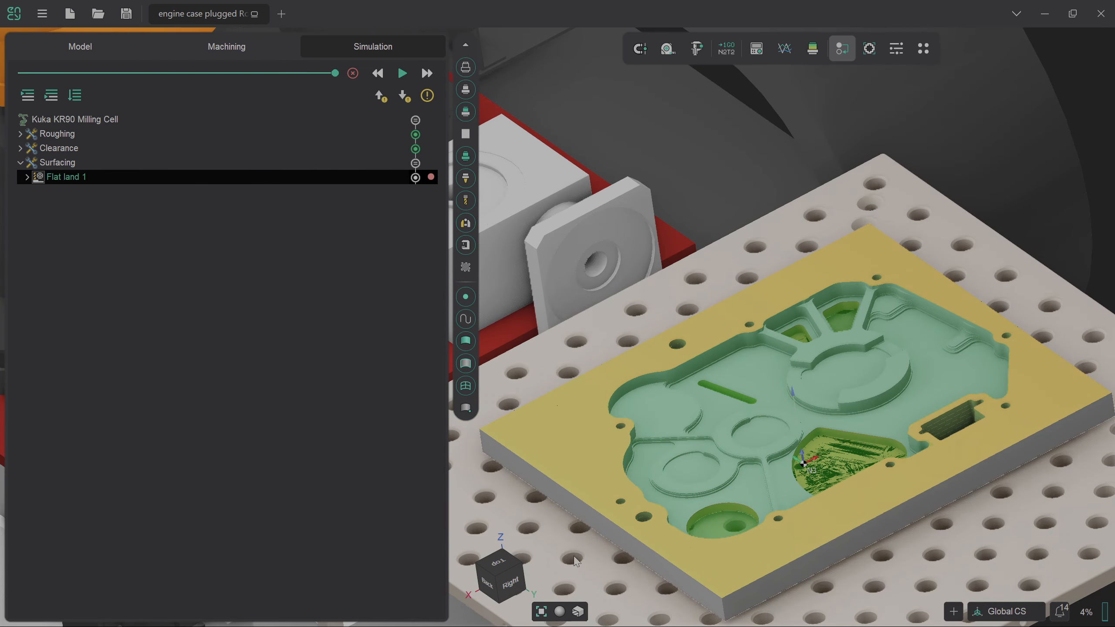
left_click(499, 580)
scroll(1060, 425, "up", 9)
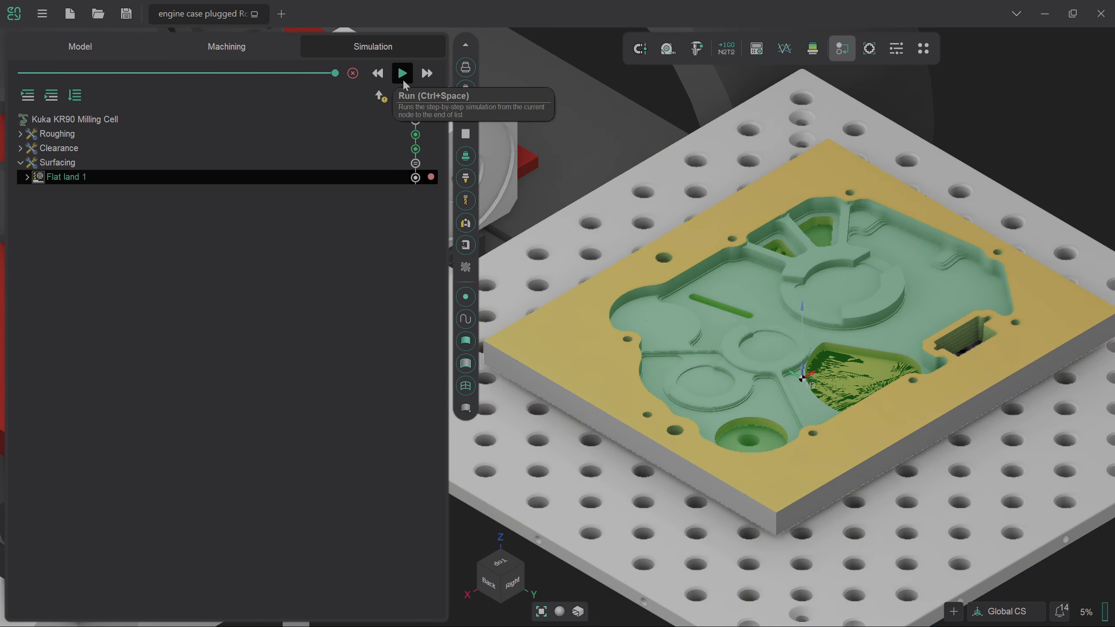
left_click(402, 77)
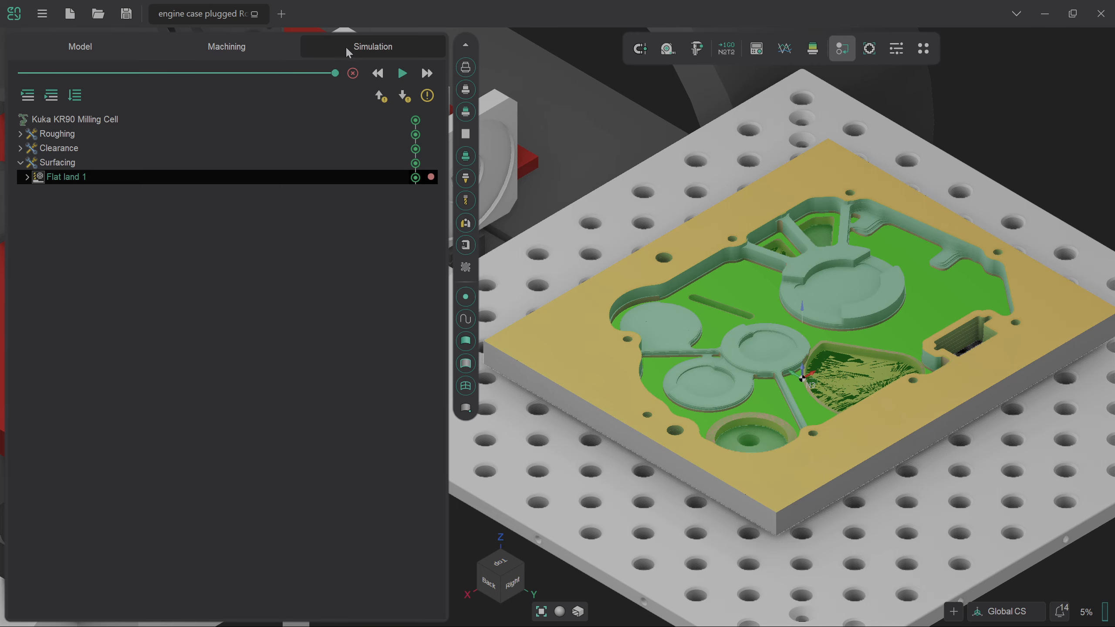
Duplicate the Flat land 1 operation to create Flat land 2.
left_click(272, 49)
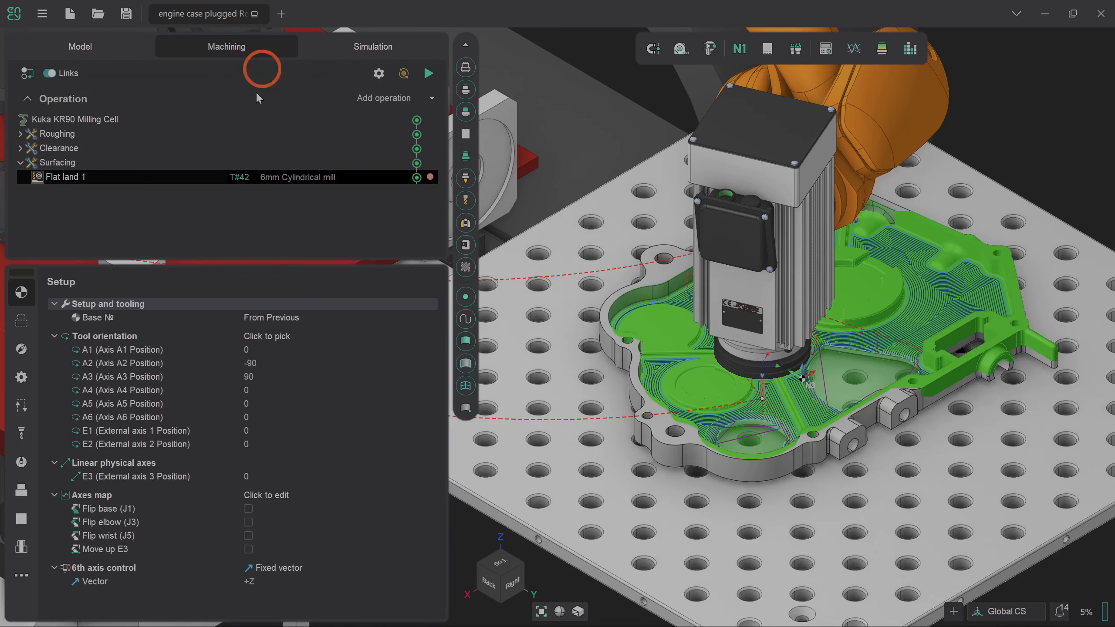
left_click(288, 255)
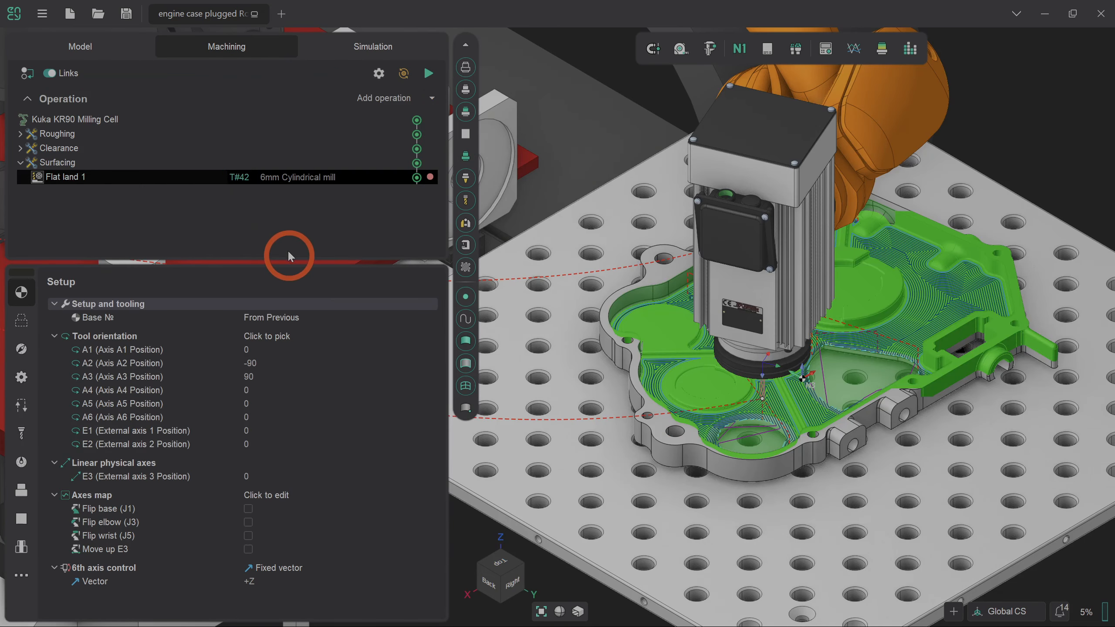
right_click(277, 176)
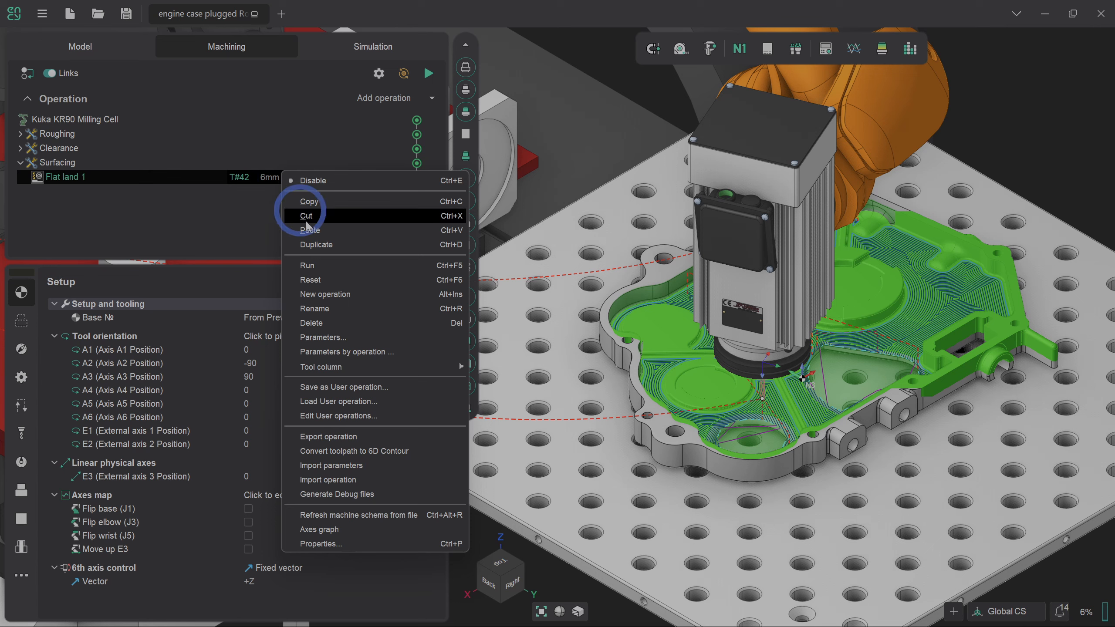
left_click(316, 241)
Select Flat land 2 and display its job assignment of two flat faces.
left_click(303, 192)
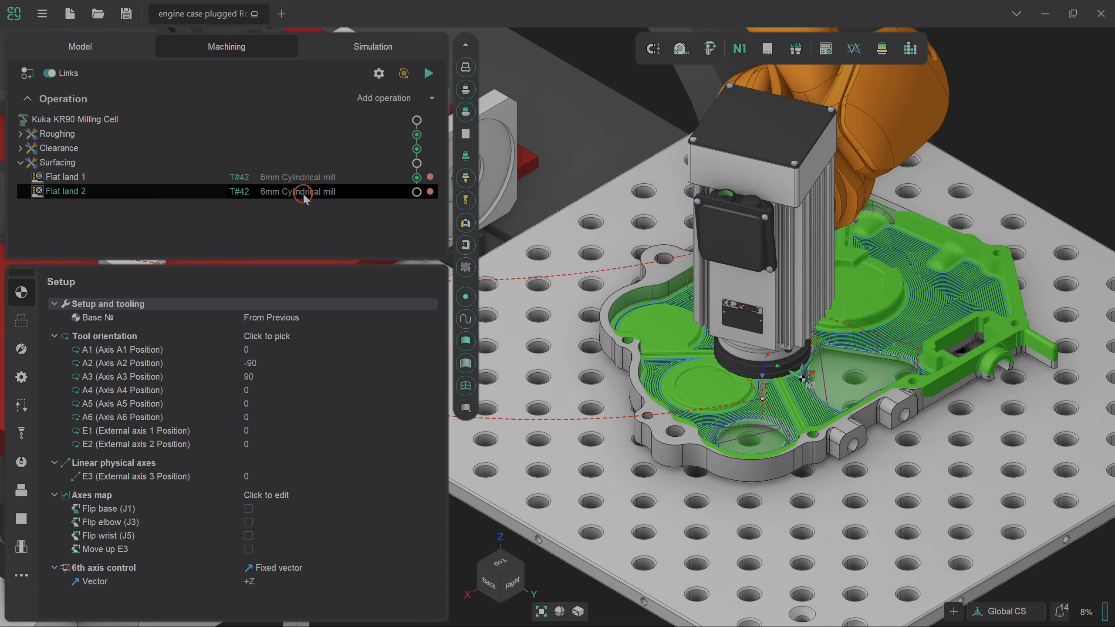
left_click(269, 373)
left_click(14, 328)
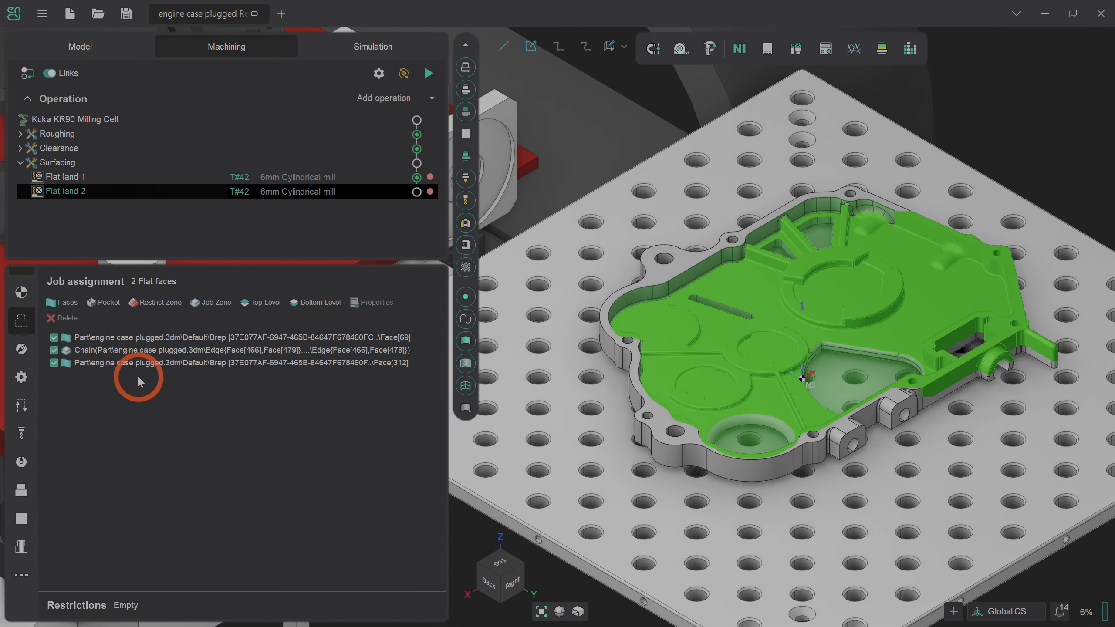
Remove Face[312] and Face[69] from Flat land 2's job assignment.
left_click(114, 363)
left_click(63, 318)
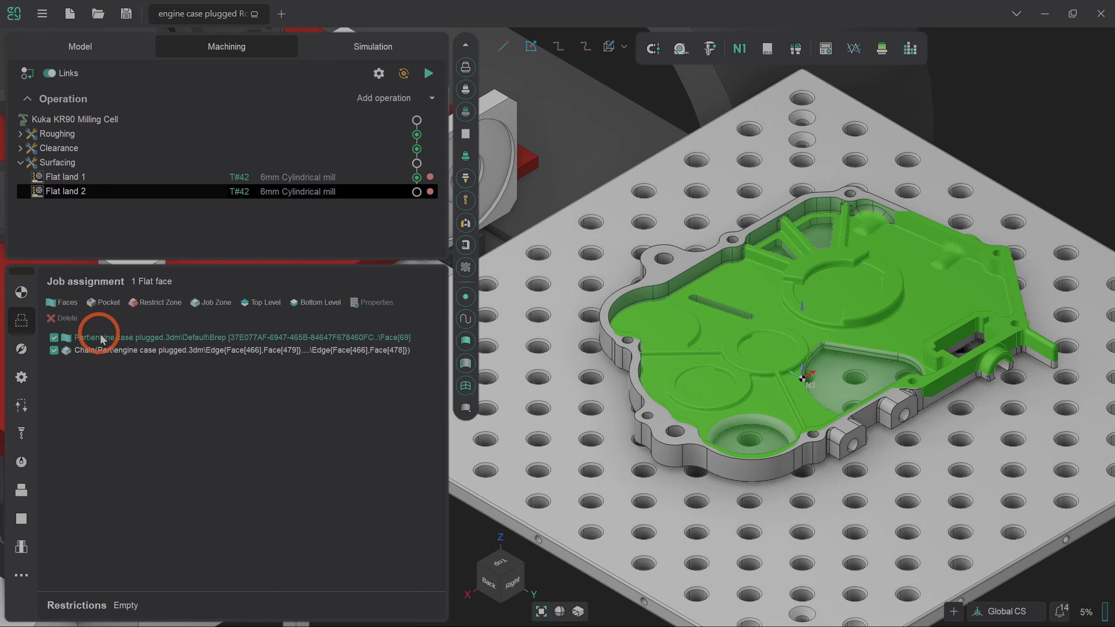
left_click(81, 320)
left_click(734, 428)
Add the central pad floor, its ring face and the left pad floors as job faces.
scroll(752, 332, "up", 5)
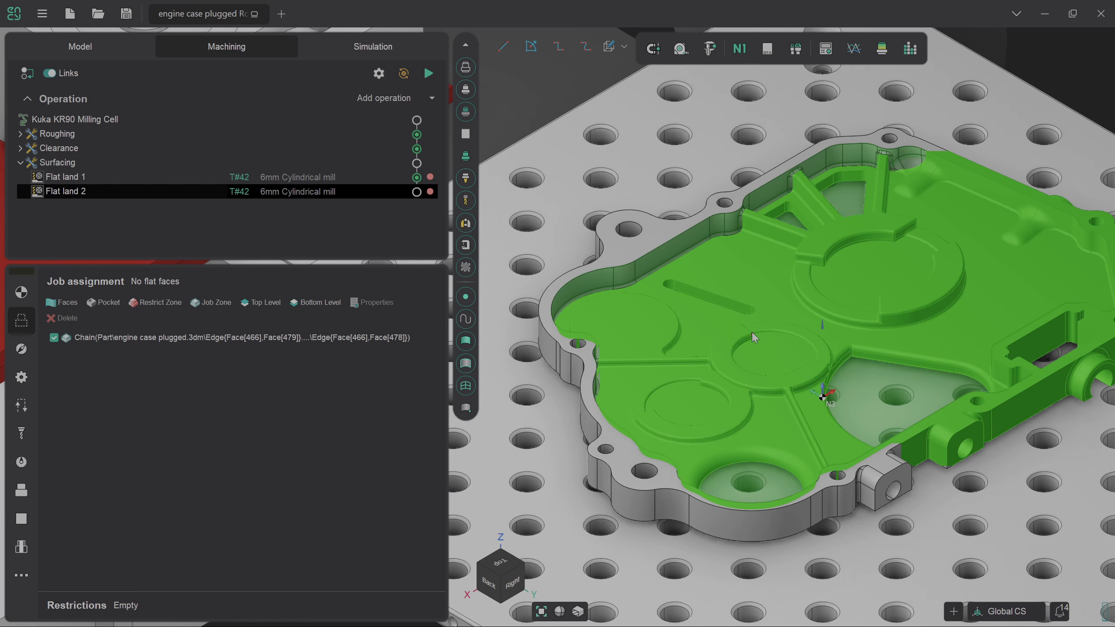
left_click(767, 369)
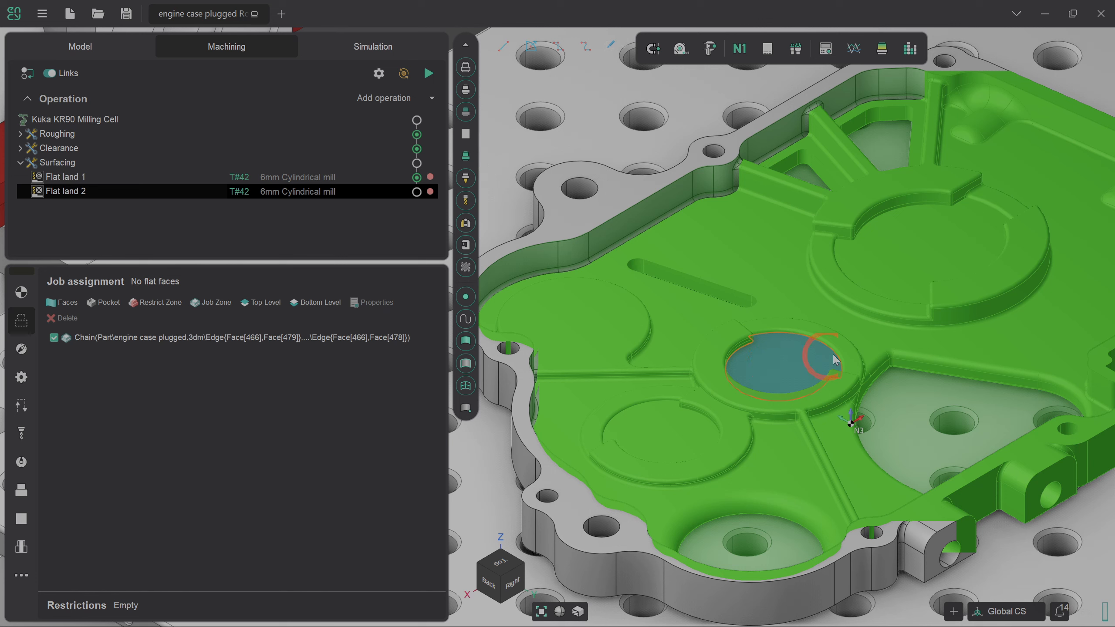
left_click(835, 377, "shift")
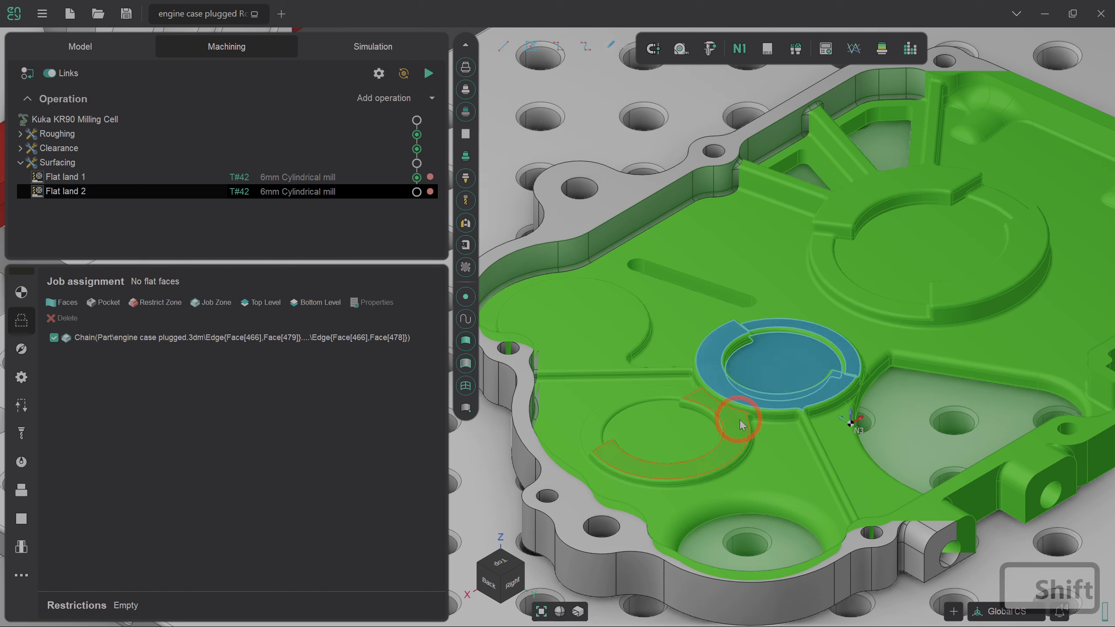
left_click(696, 425, "shift")
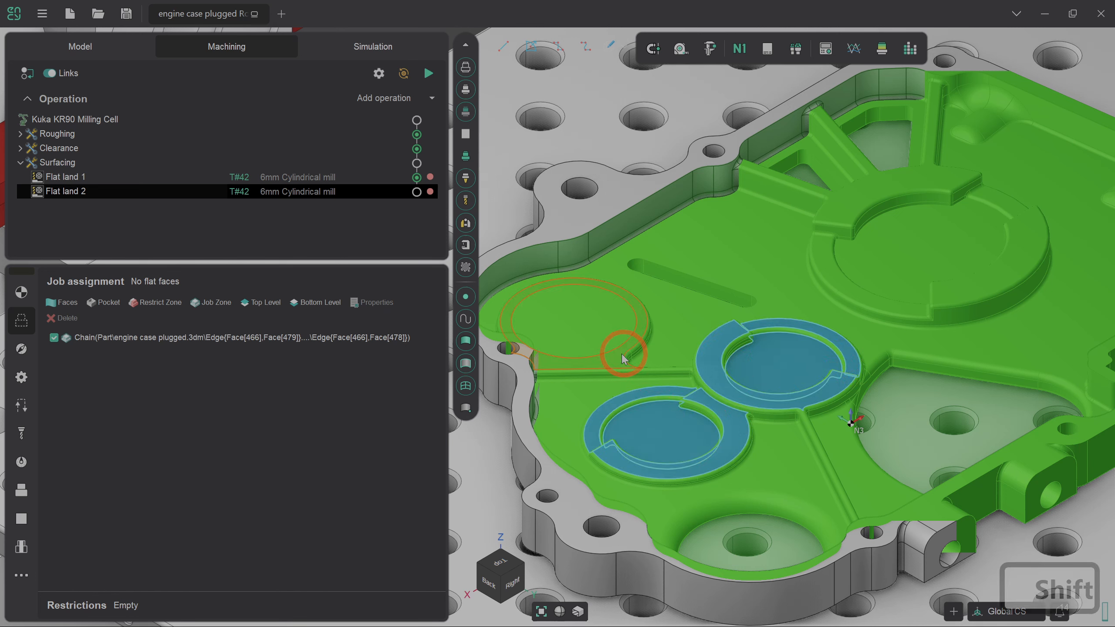
left_click(600, 334, "shift")
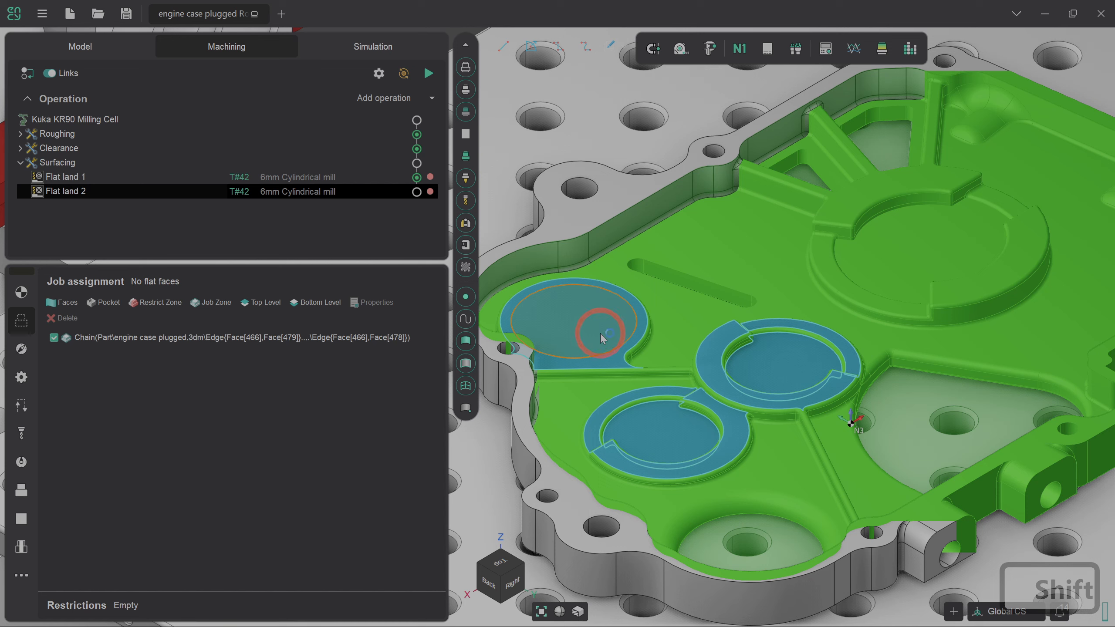
left_click(67, 304)
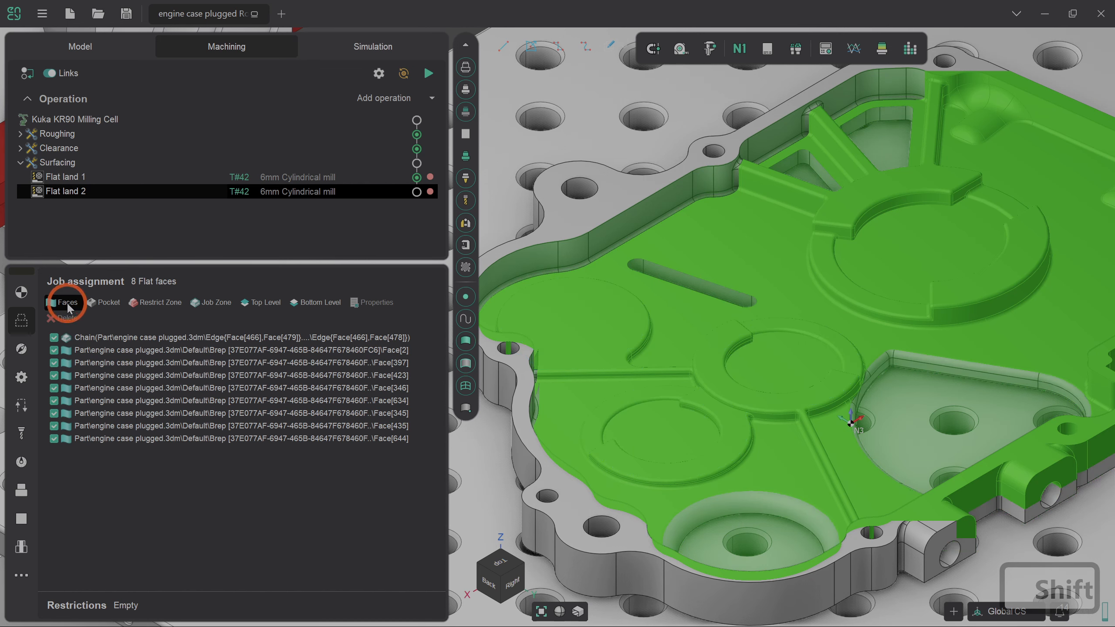
Generate Flat land 2's toolpath and inspect its concentric passes over the round pads.
left_click(429, 73)
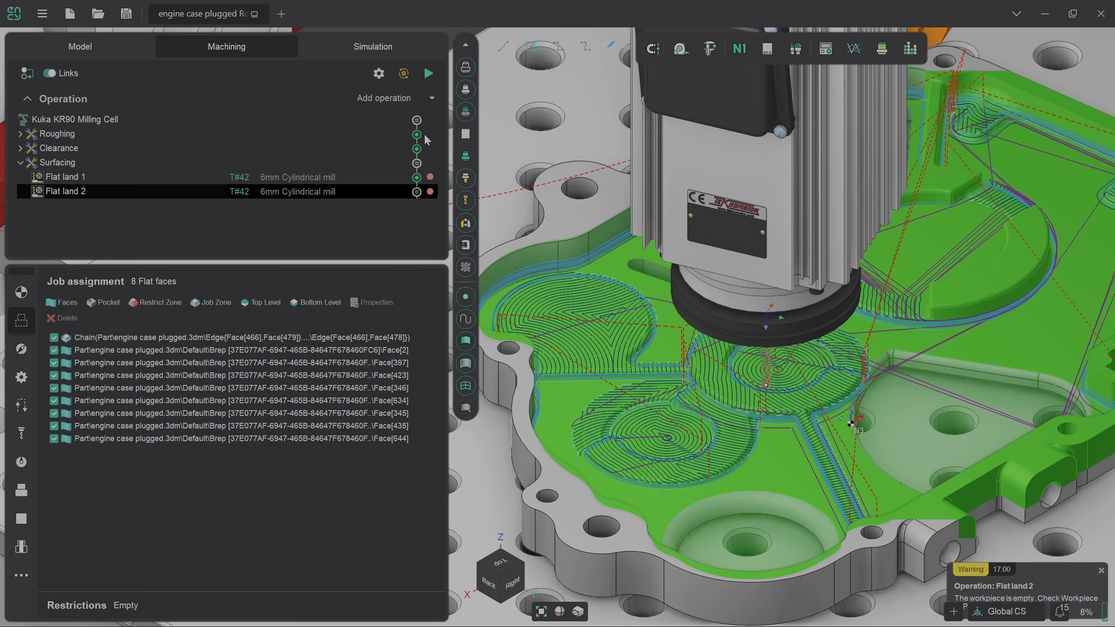
scroll(670, 358, "down", 3)
mouse_move(671, 362)
middle_mouse_down()
mouse_move(672, 281)
mouse_move(678, 371)
middle_mouse_up()
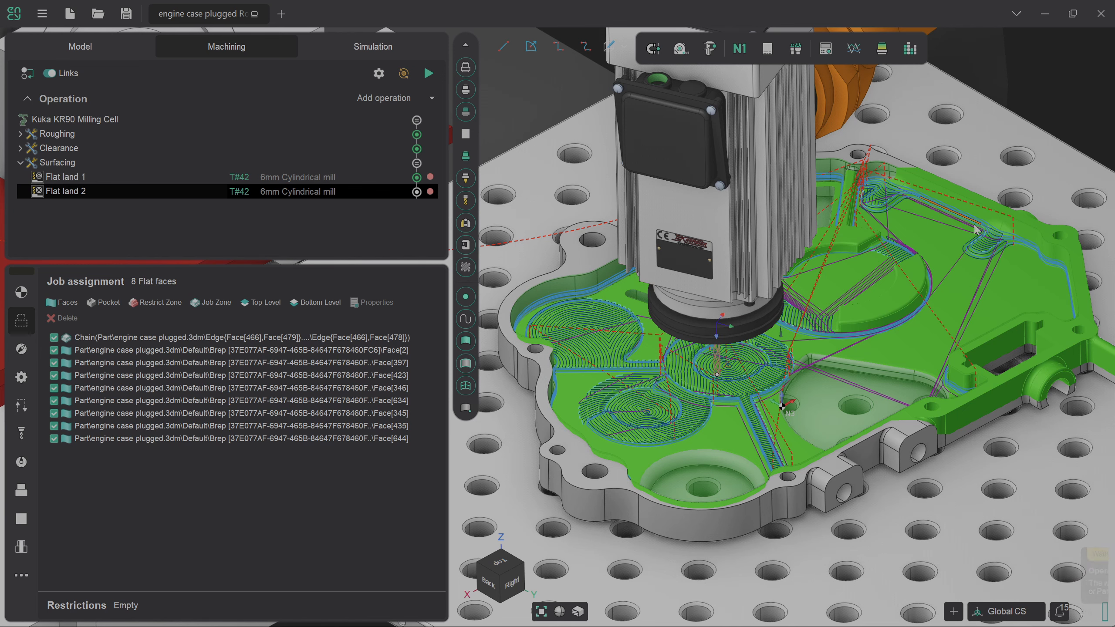
scroll(870, 247, "down", 2)
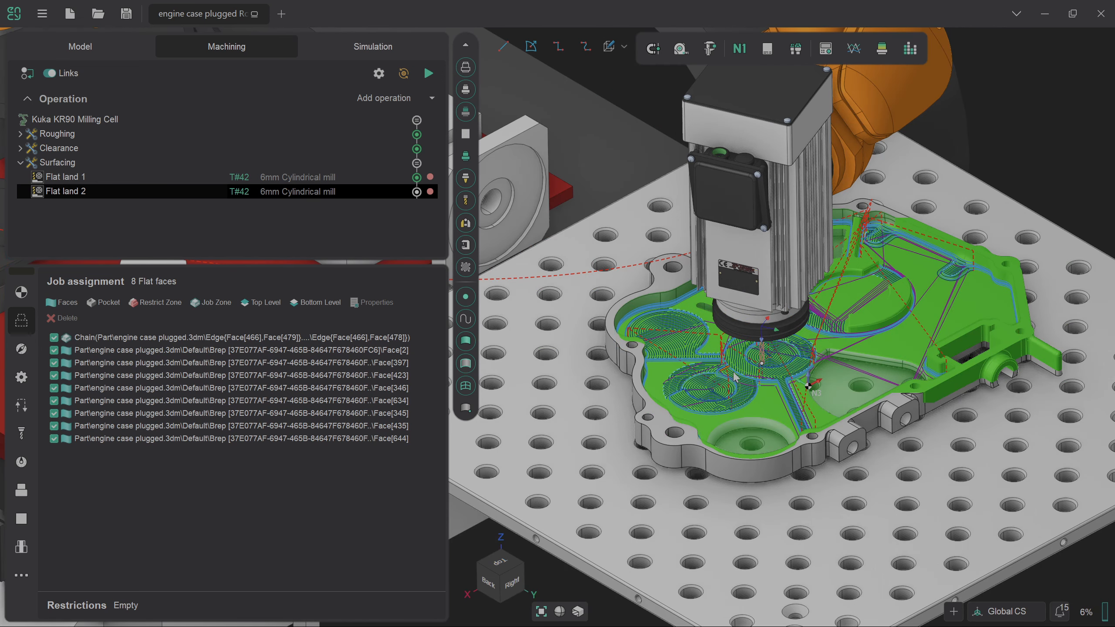
scroll(842, 304, "up", 2)
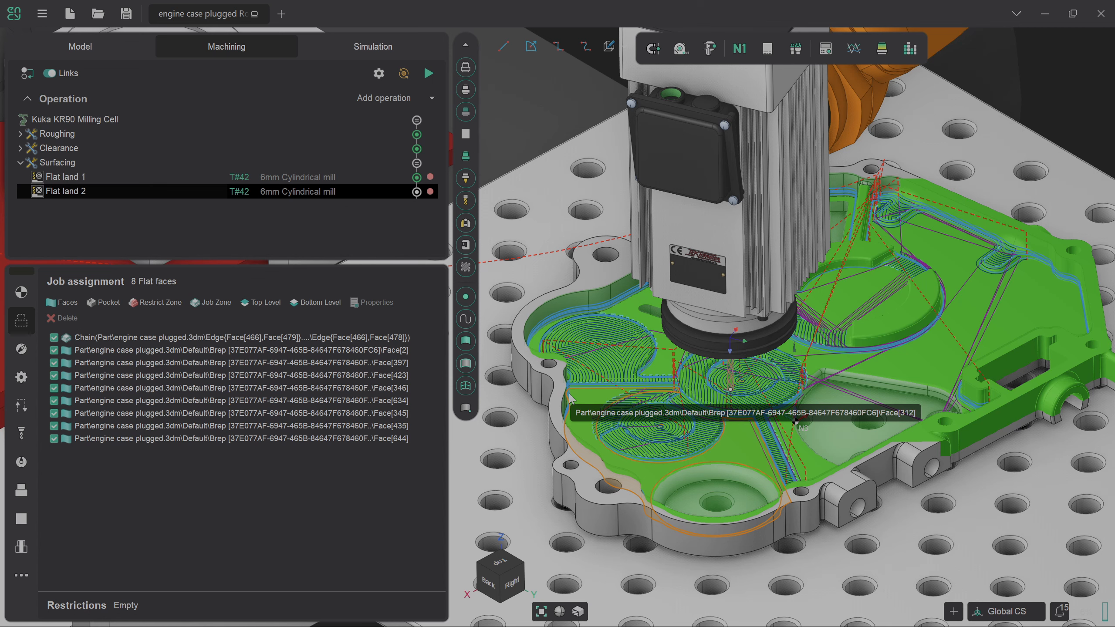
left_click(22, 302)
Build the axis A6 collision map and optimized axis graph, then update Flat land 2's toolpath.
left_click(281, 494)
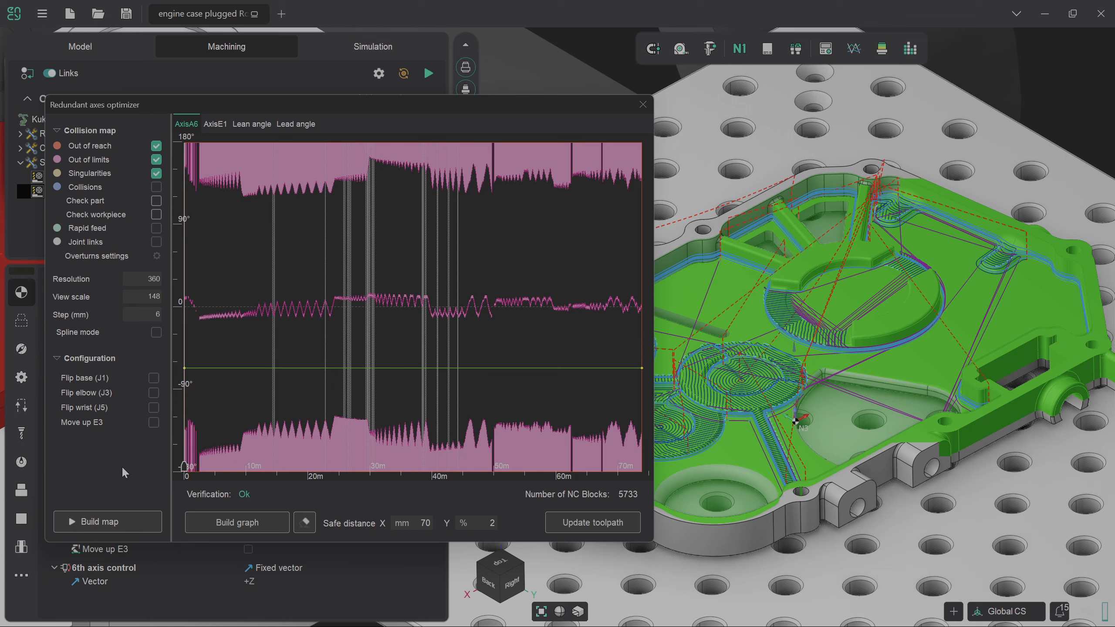
left_click(136, 521)
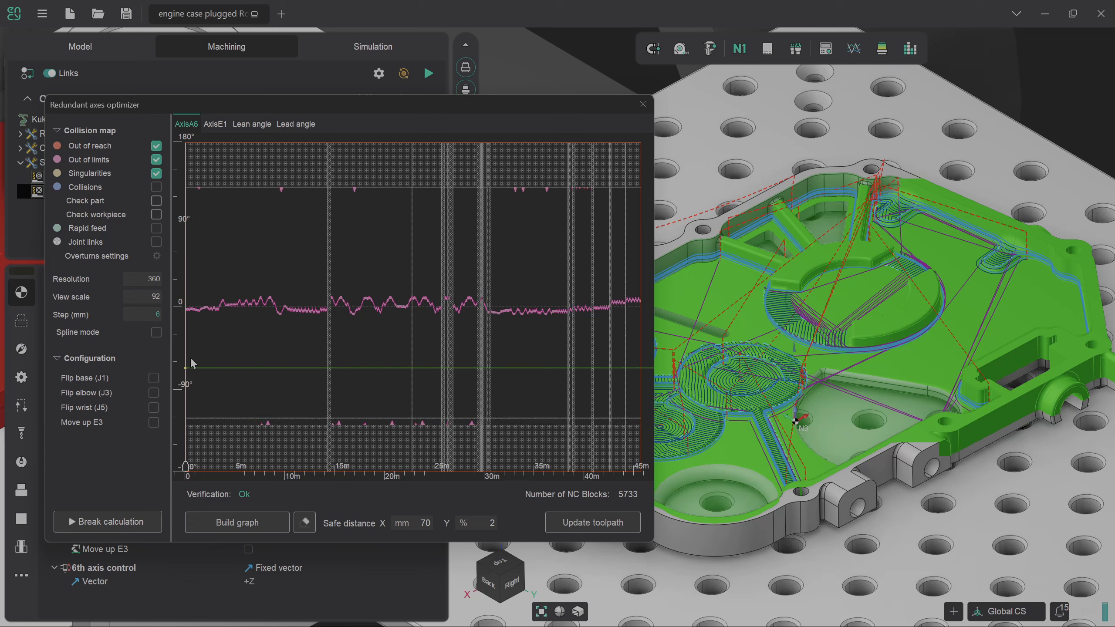
left_click(245, 524)
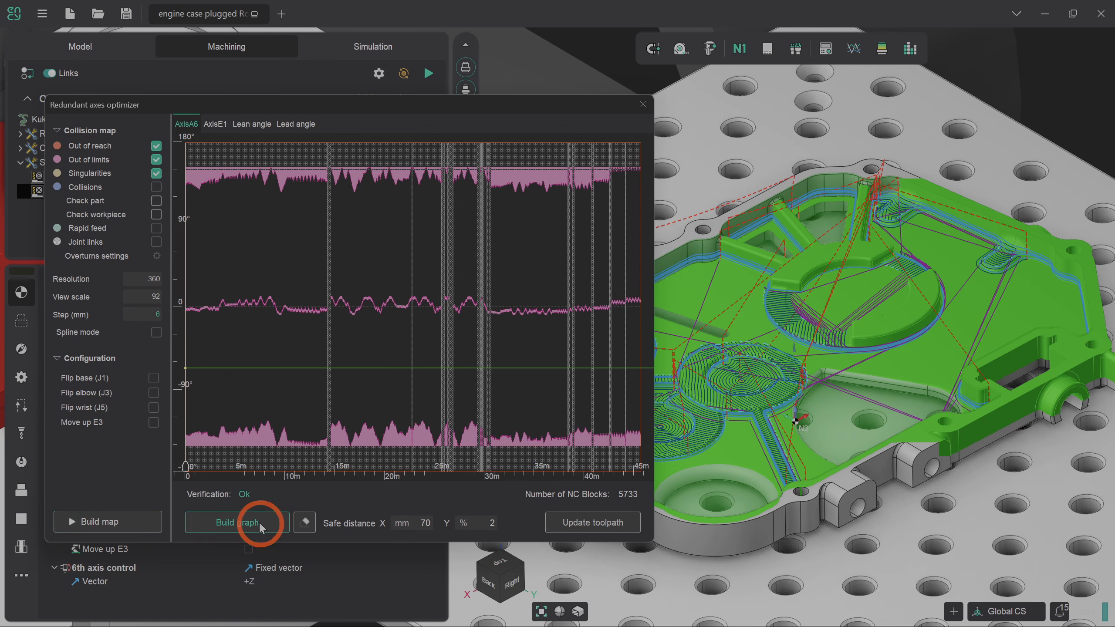
left_click(574, 520)
left_click(590, 522)
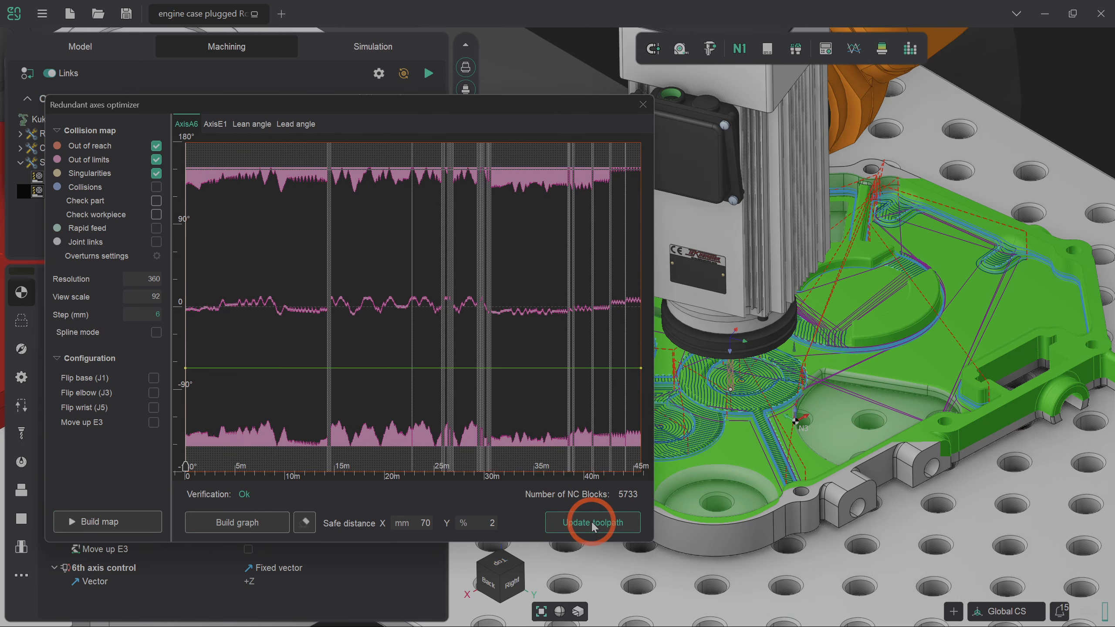
Close the optimizer, view the cell from the top, and hide the robot and table.
left_click(643, 104)
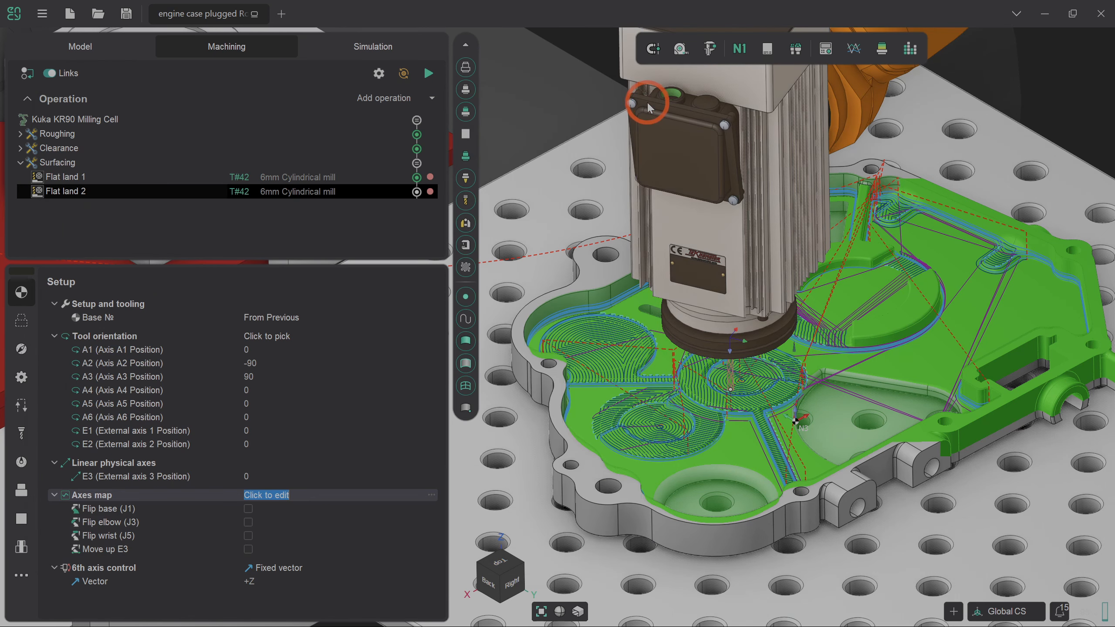
left_click(708, 350)
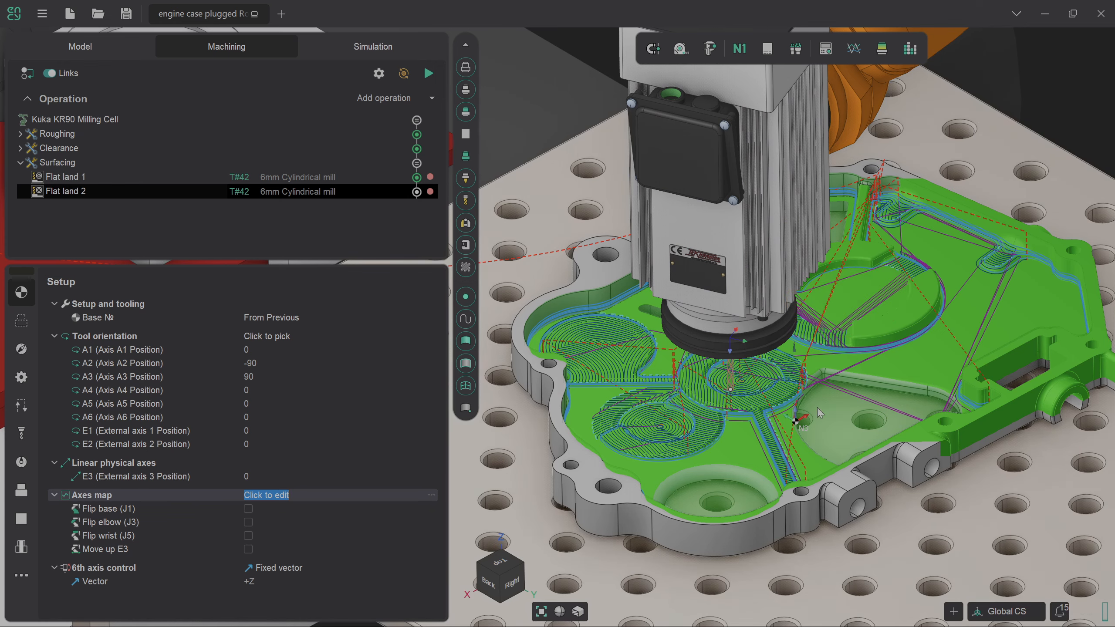
left_click(507, 567)
scroll(593, 184, "up", 3)
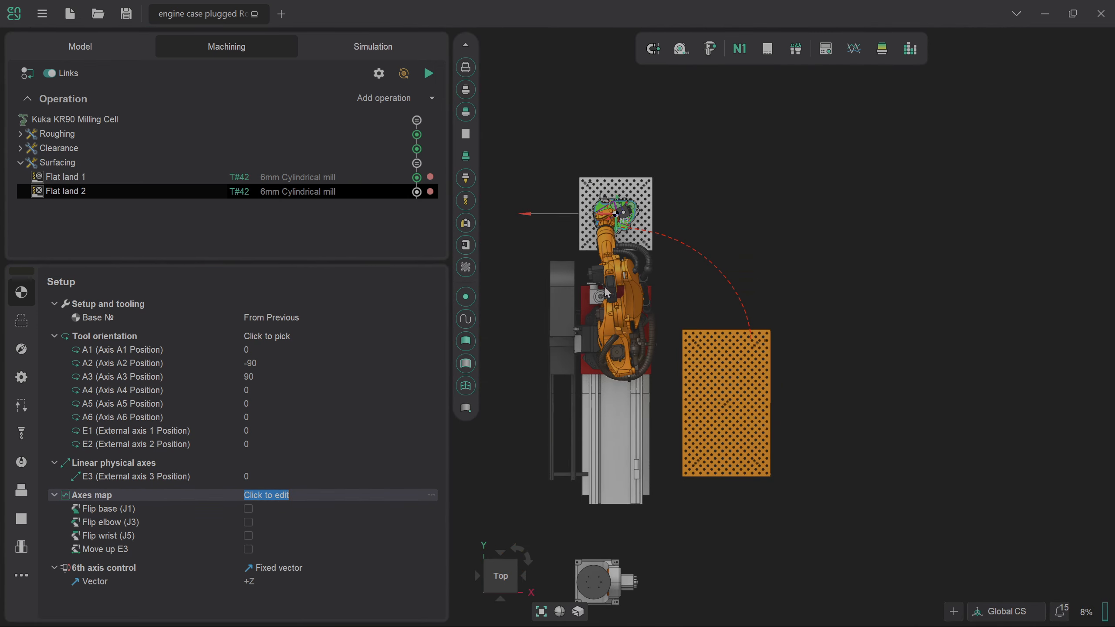
scroll(586, 204, "up", 5)
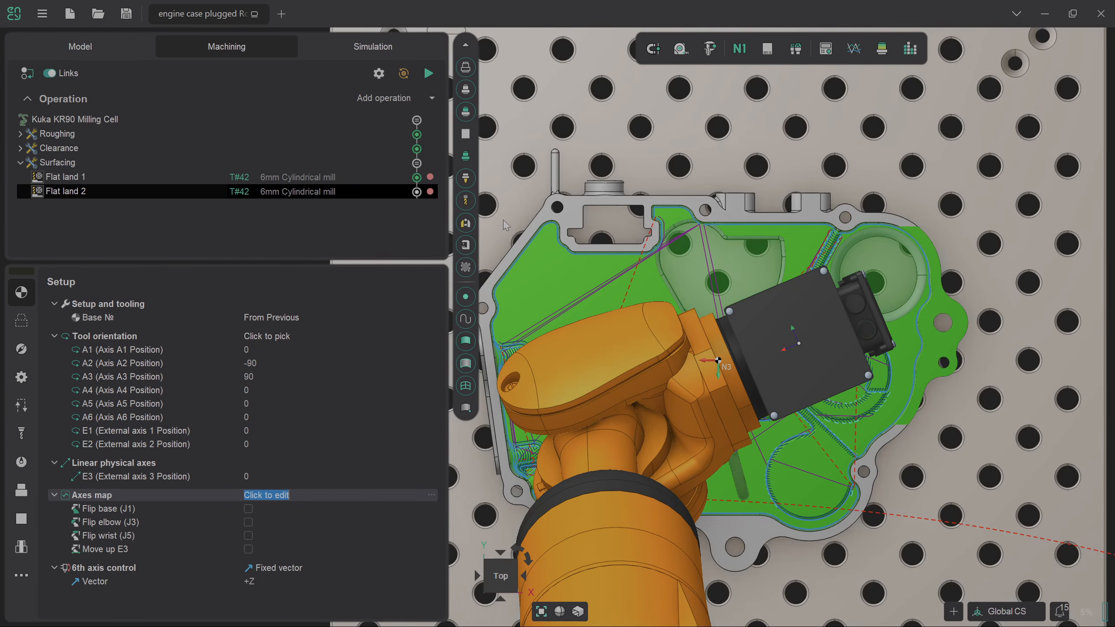
left_click(470, 247)
scroll(965, 405, "down", 2)
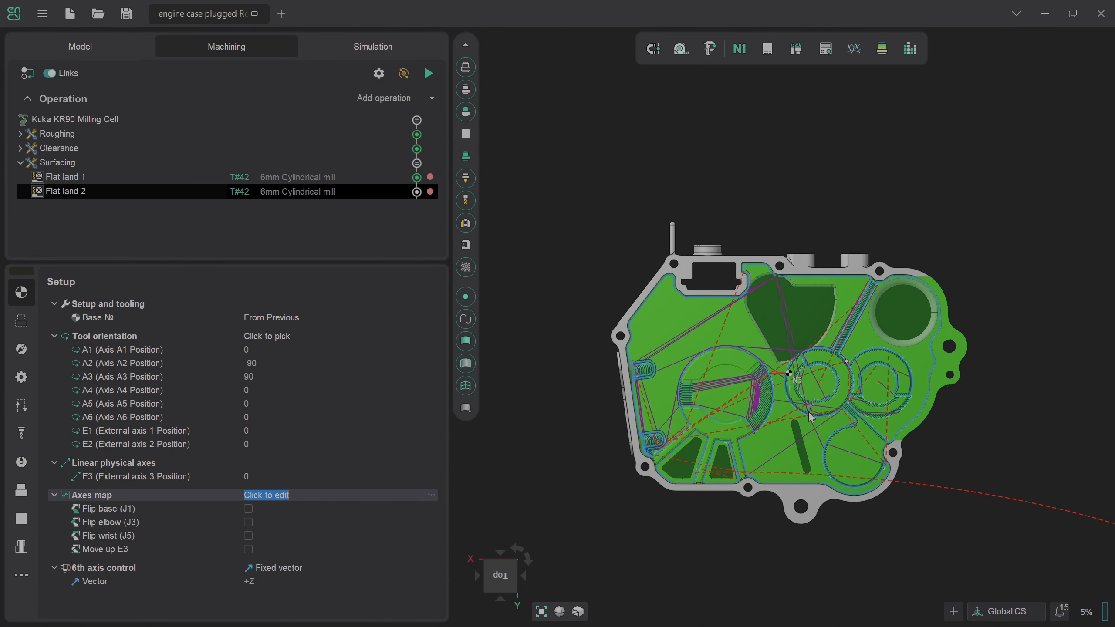
scroll(809, 412, "up", 2)
scroll(811, 417, "up", 2)
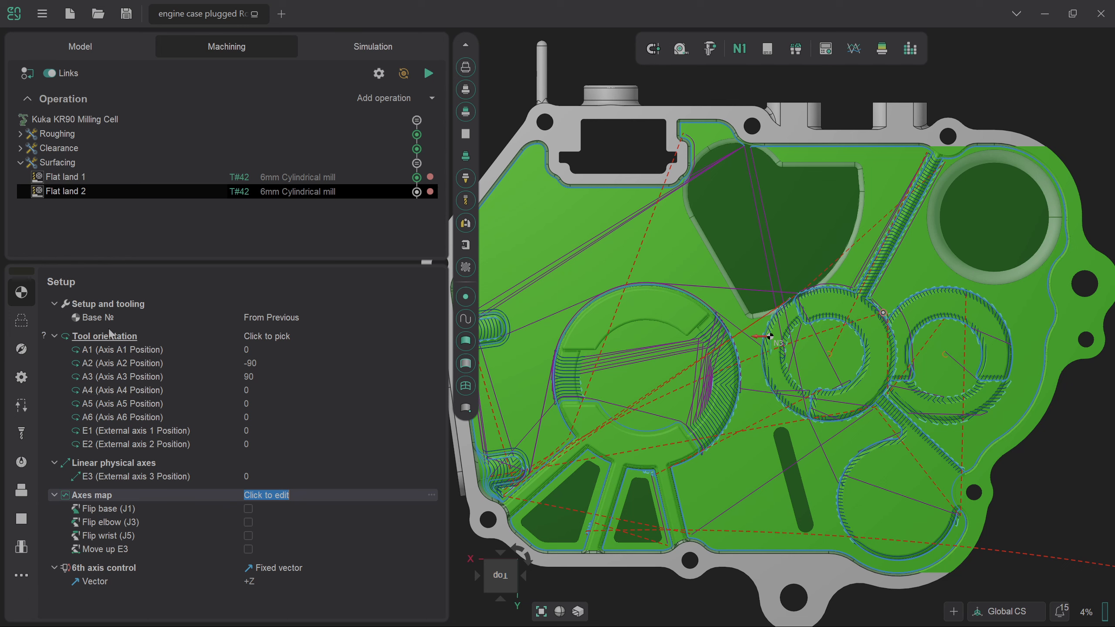
Delete the pocket rim edge chain from Flat land 2's job assignment.
left_click(21, 325)
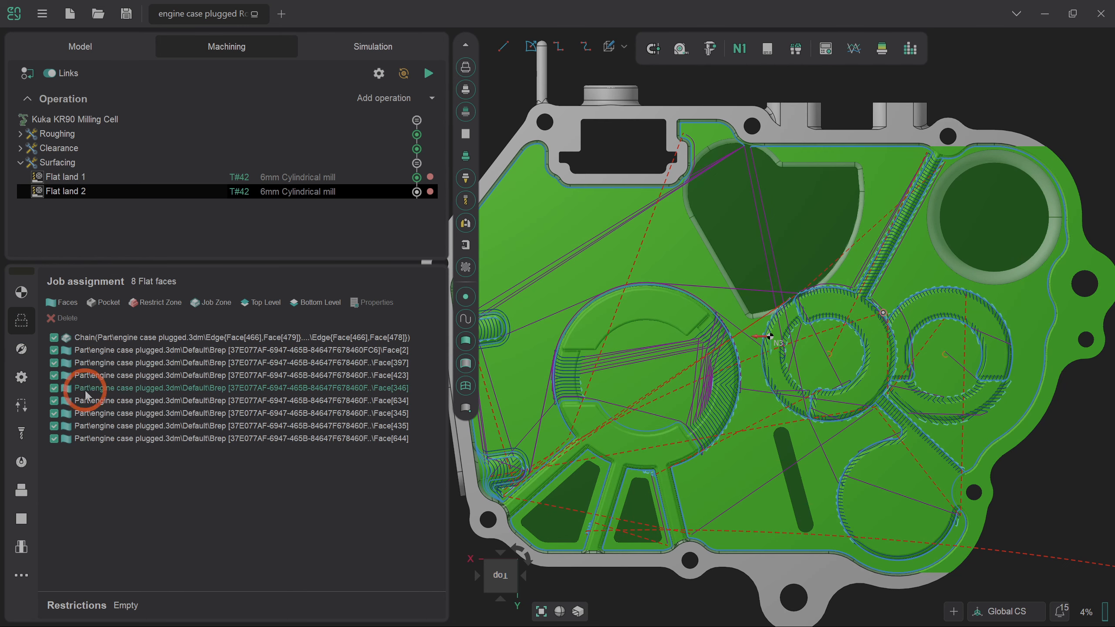
left_click(132, 337)
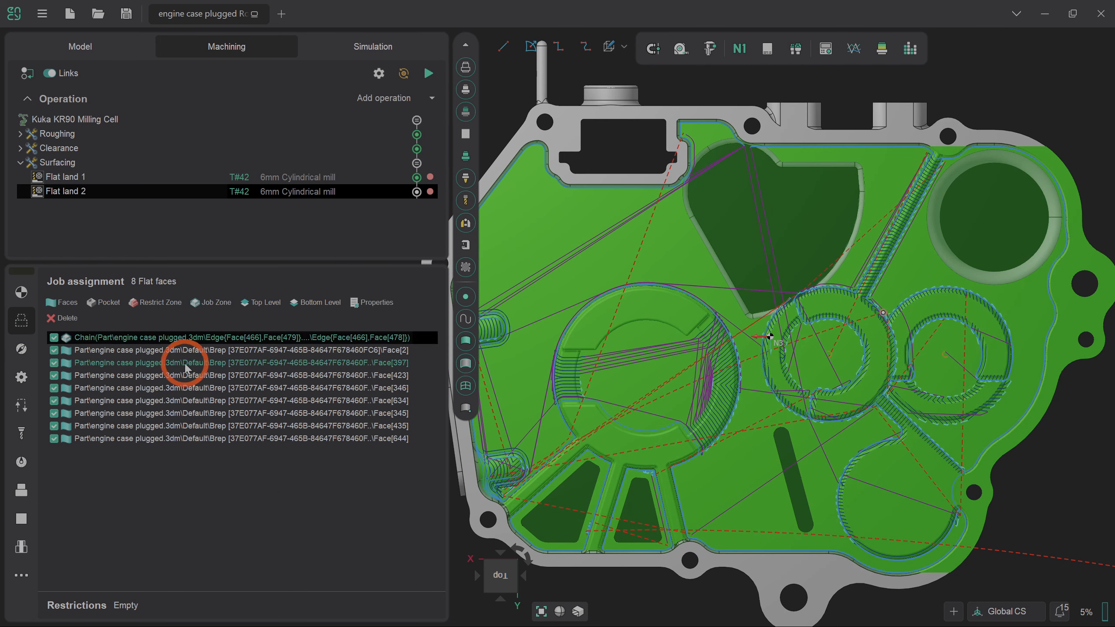
left_click(74, 319)
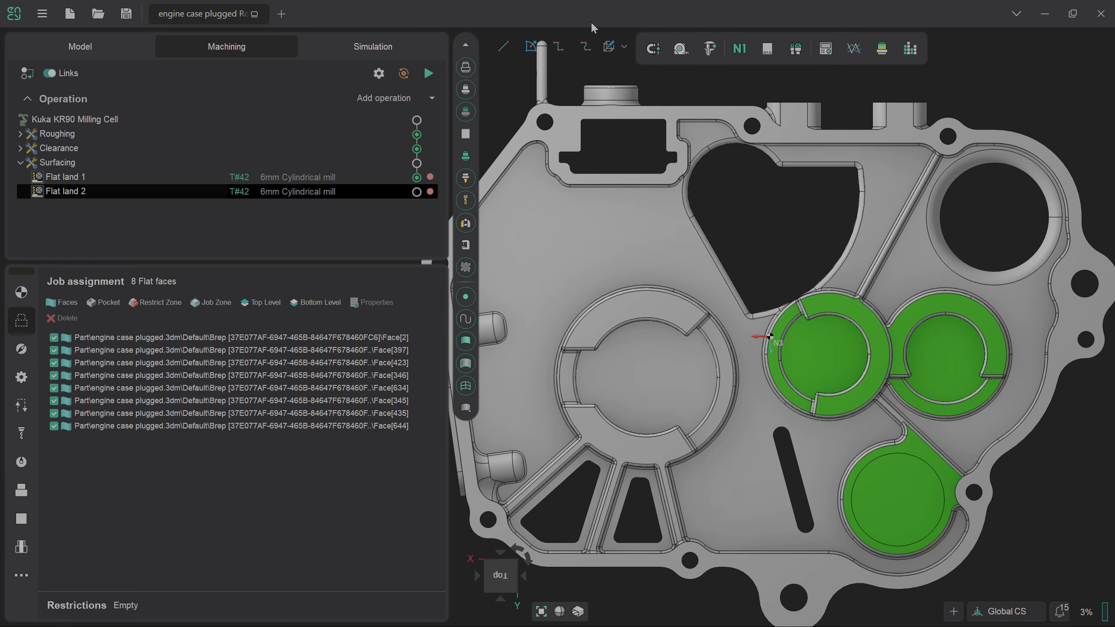
Sketch a closed four-corner polyline boundary around the three round pads.
left_click(557, 45)
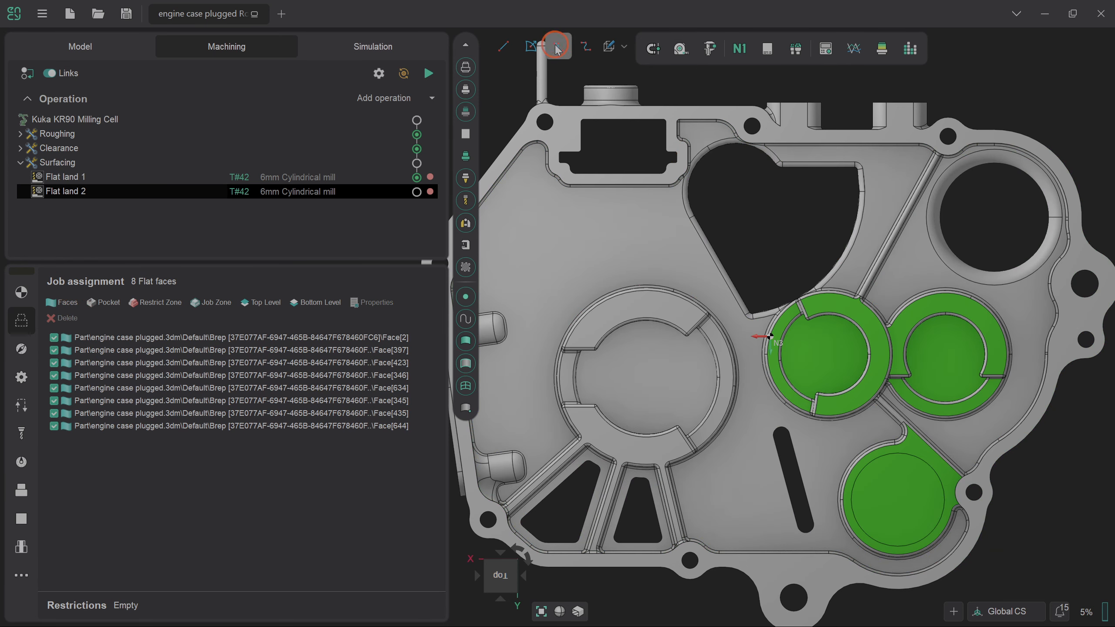
left_click(955, 105)
left_click(732, 327)
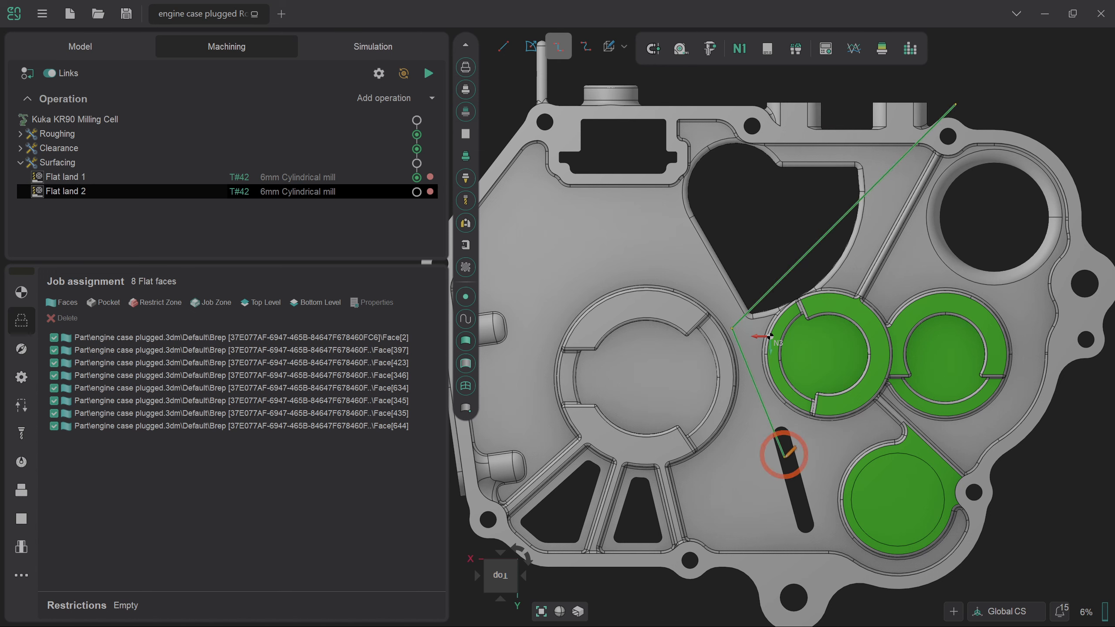
left_click(985, 591)
left_click(1061, 161)
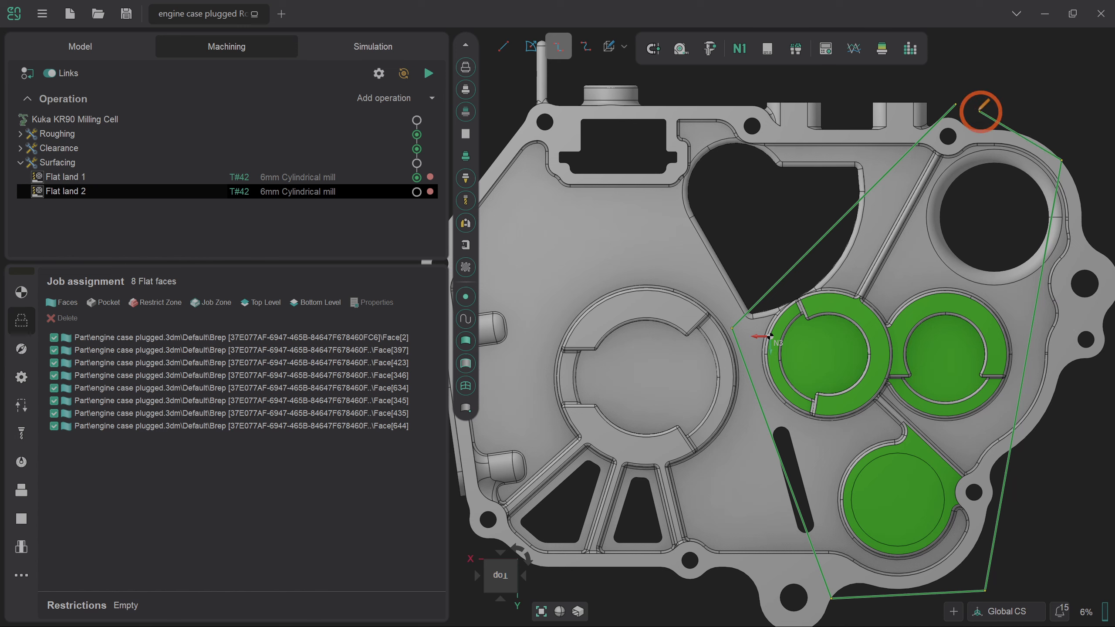
left_click(955, 104)
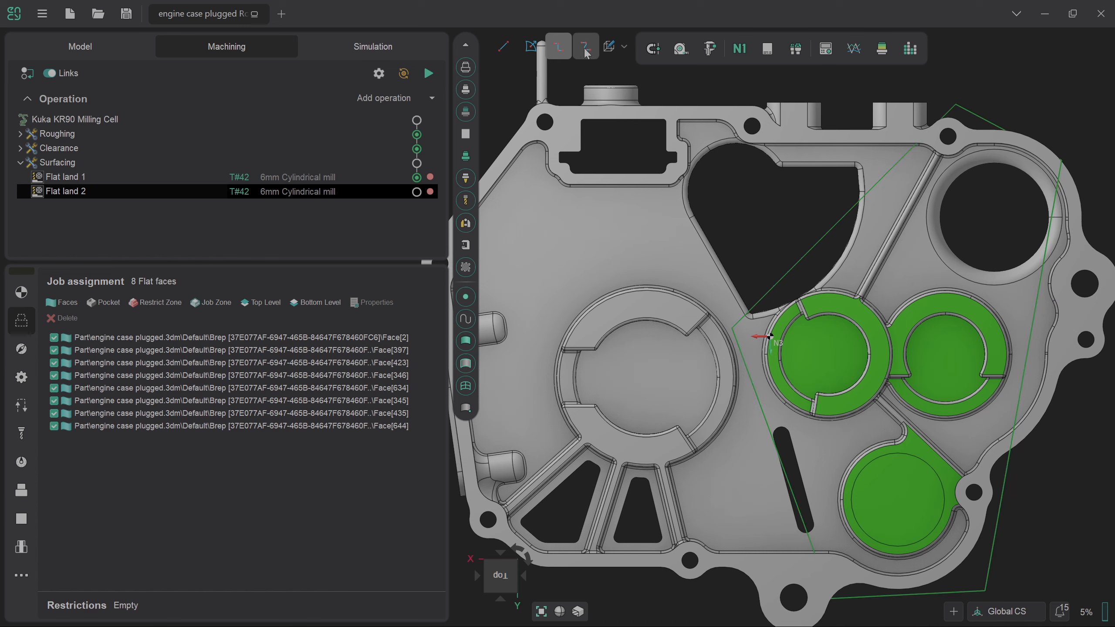
Drag the outline's top, right, bottom-right and bottom corners inward for a tighter fit.
left_click(956, 109)
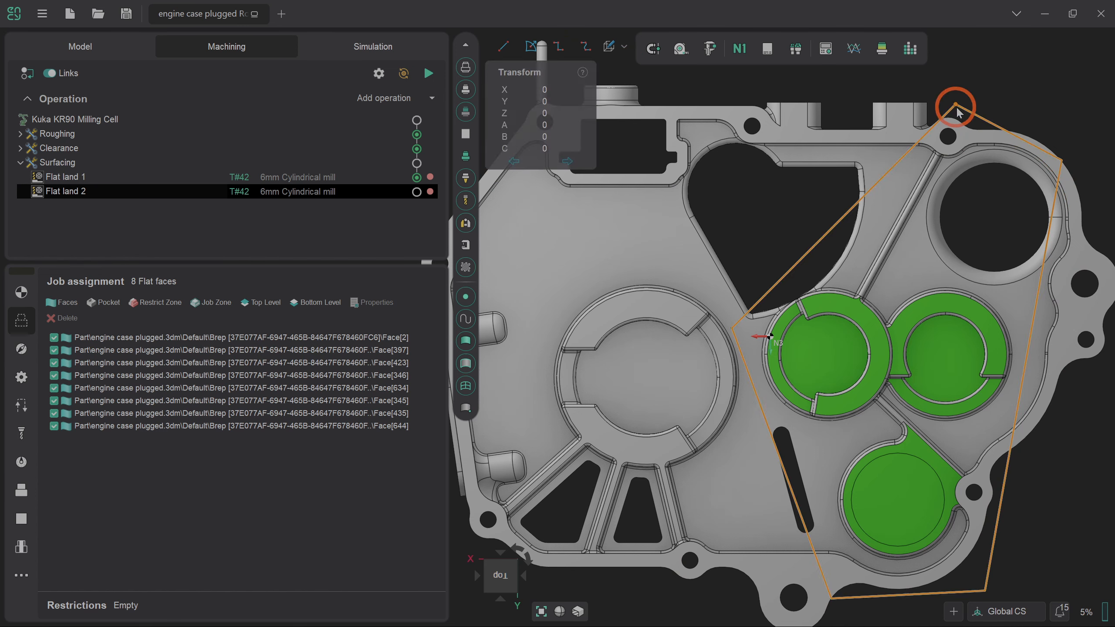
left_click_drag(955, 110, 953, 147)
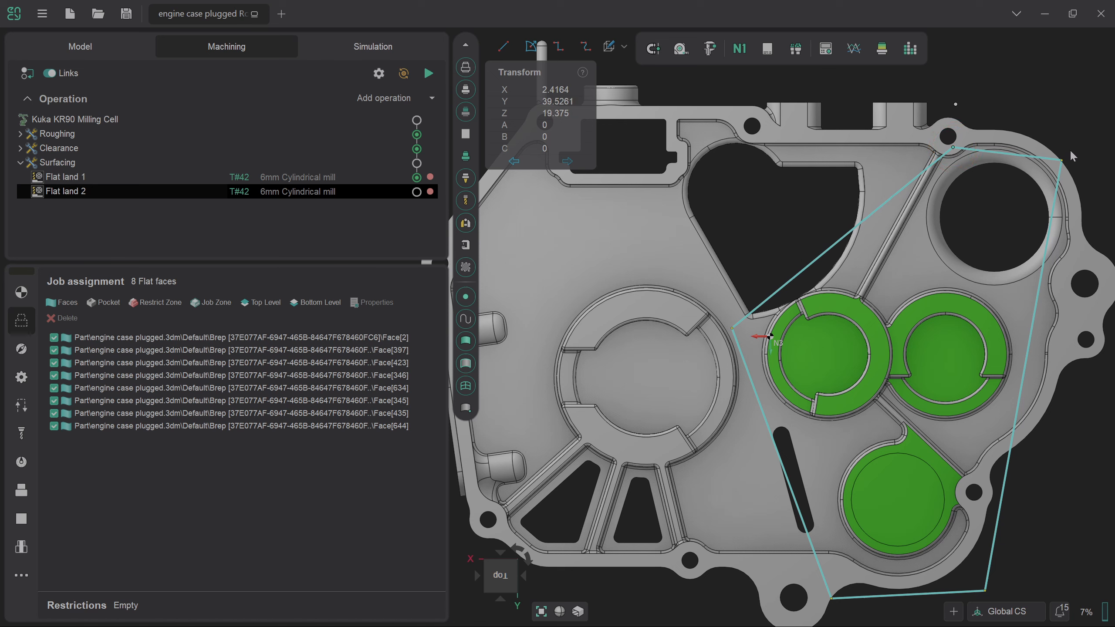
left_click_drag(1062, 165, 1055, 192)
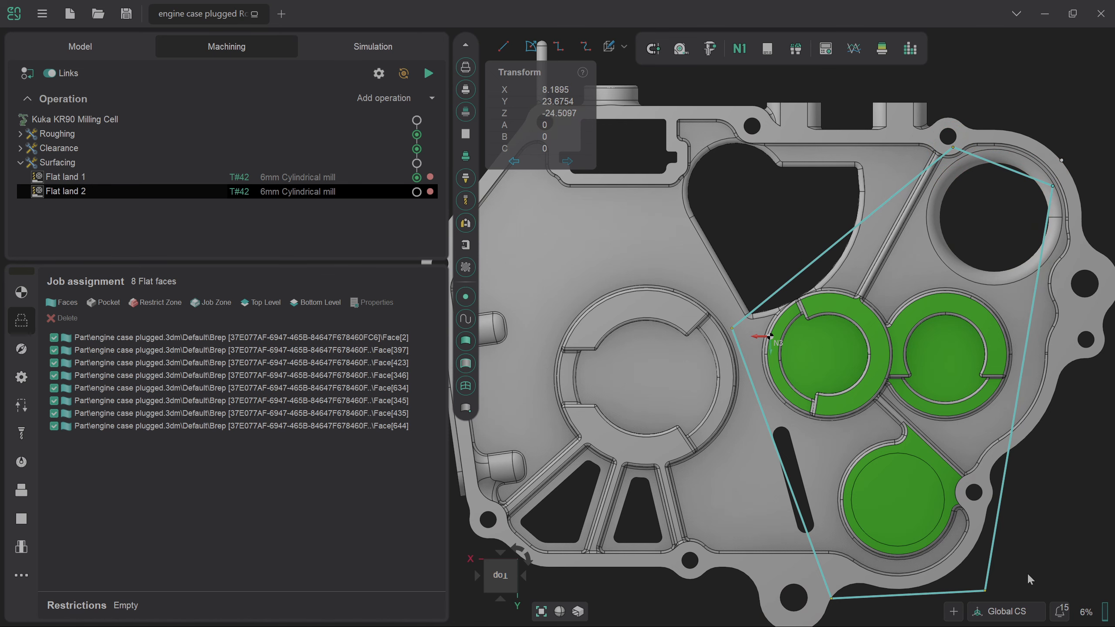
left_click_drag(986, 591, 970, 559)
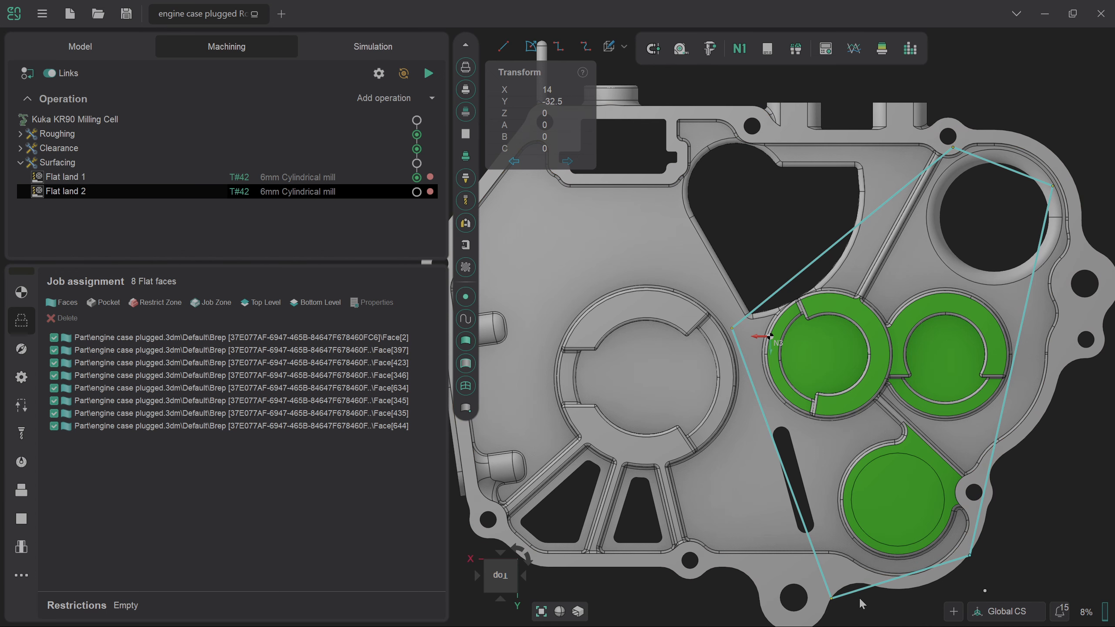
left_click_drag(833, 604, 866, 573)
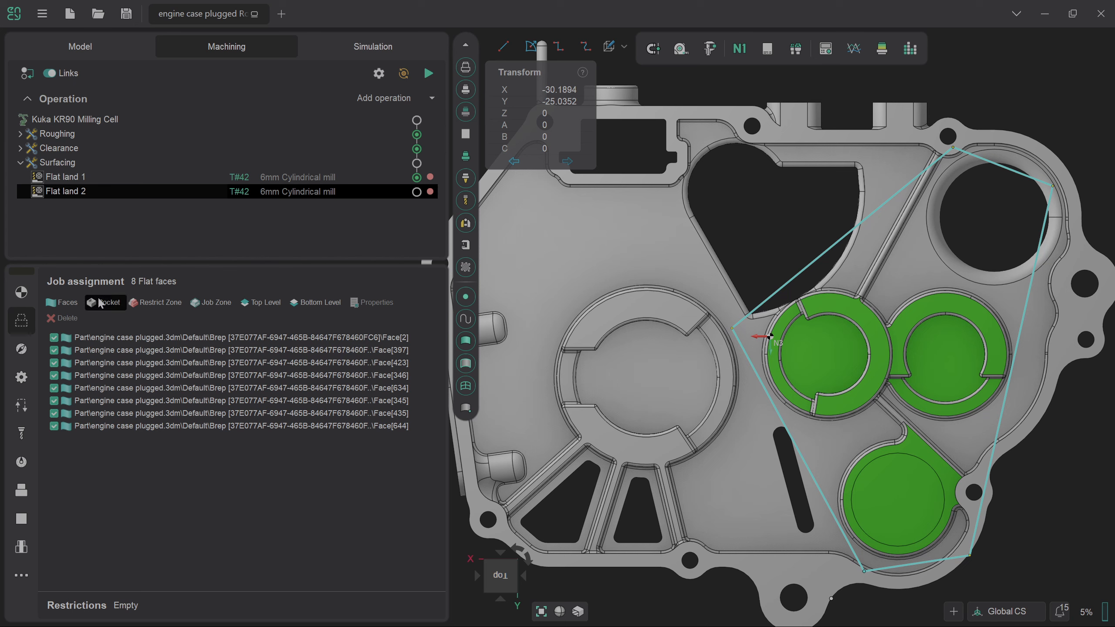
Set the outline as Flat land 2's job zone and recalculate the toolpath.
left_click(196, 306)
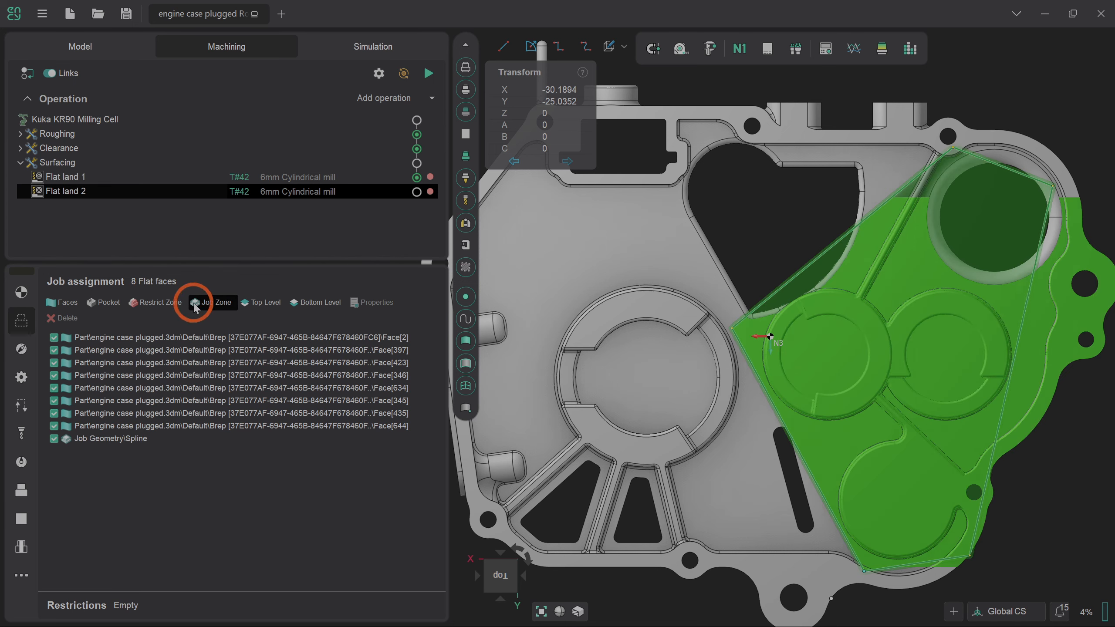
left_click(433, 74)
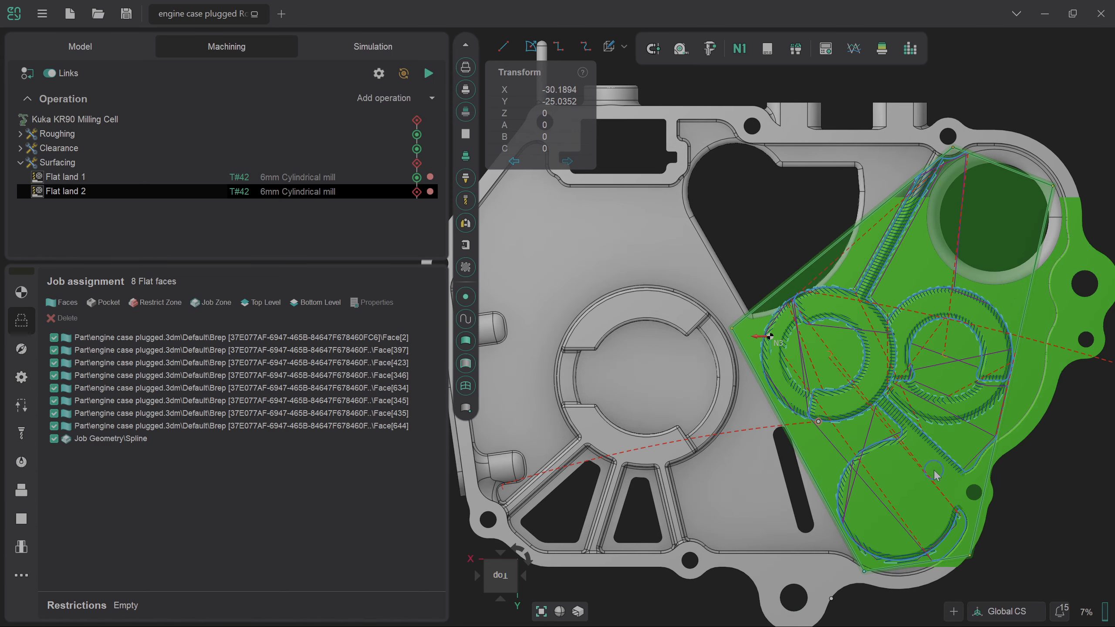
middle_click_drag(936, 474, 767, 527)
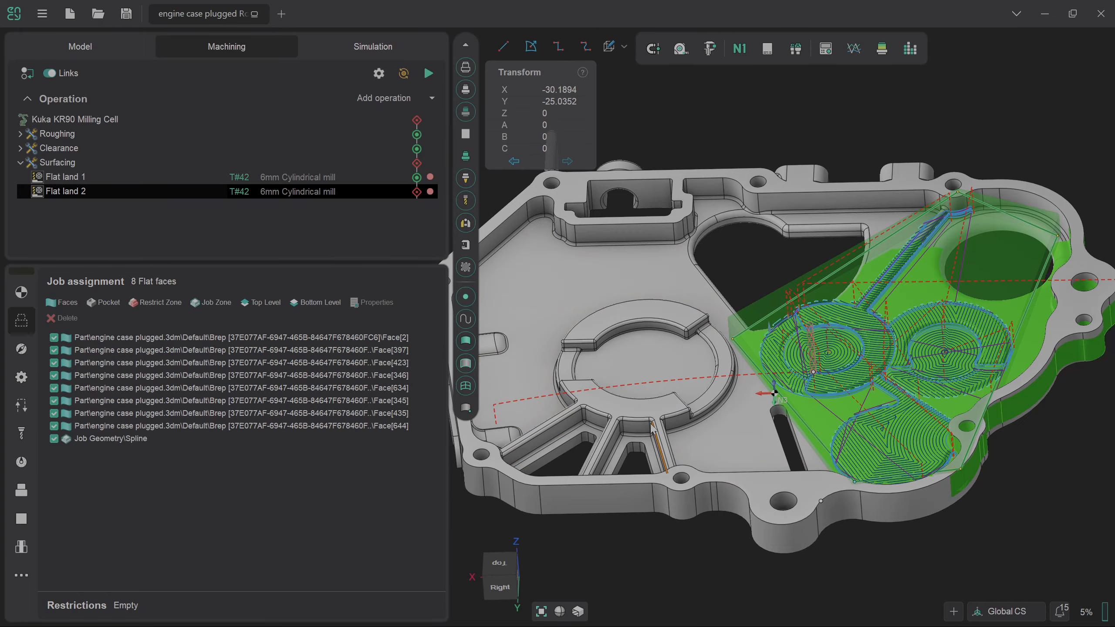
middle_click_drag(794, 334, 818, 410)
scroll(821, 387, "down", 2)
scroll(880, 151, "up", 3)
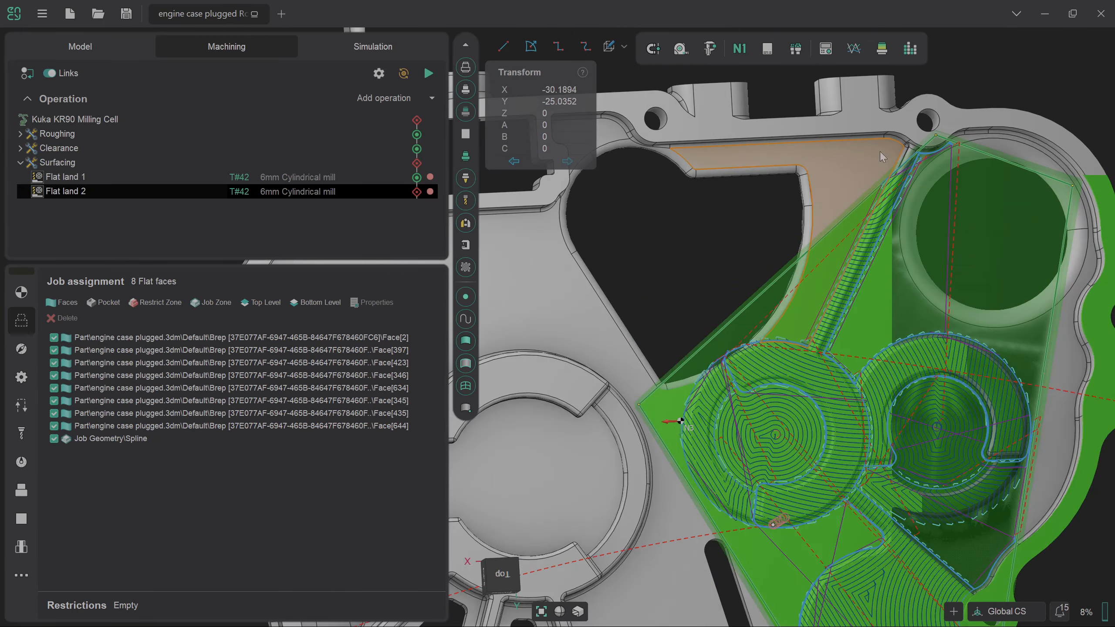
scroll(881, 153, "up", 3)
mouse_move(898, 220)
middle_mouse_down()
mouse_move(915, 284)
mouse_move(887, 206)
middle_mouse_up()
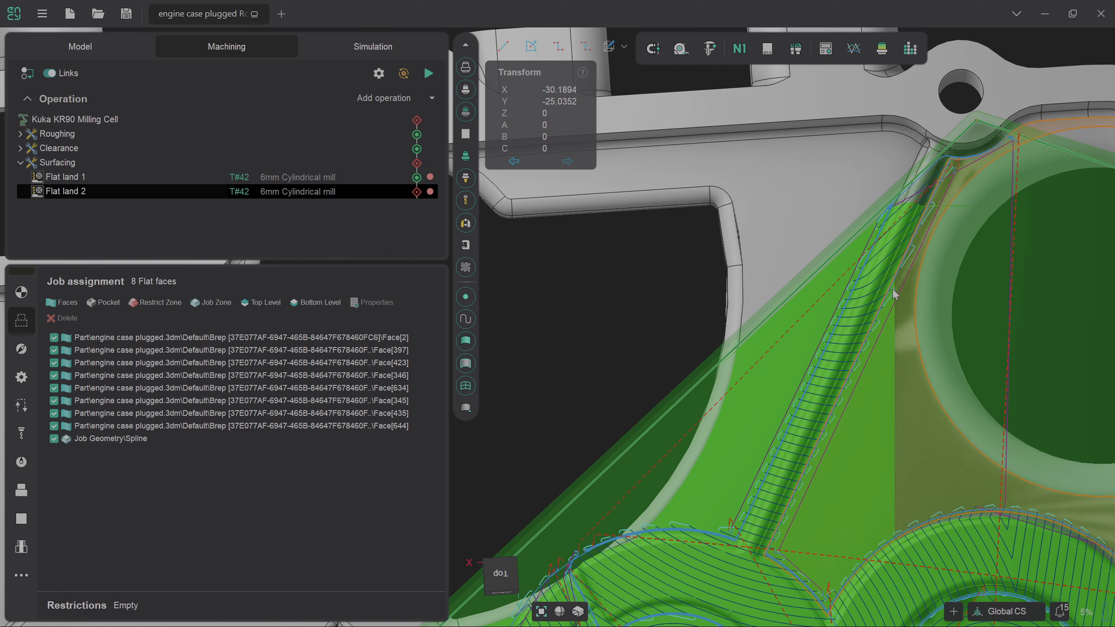
Select the rib edges between Face[171] and Face[72] that cross the zone.
left_click(792, 455)
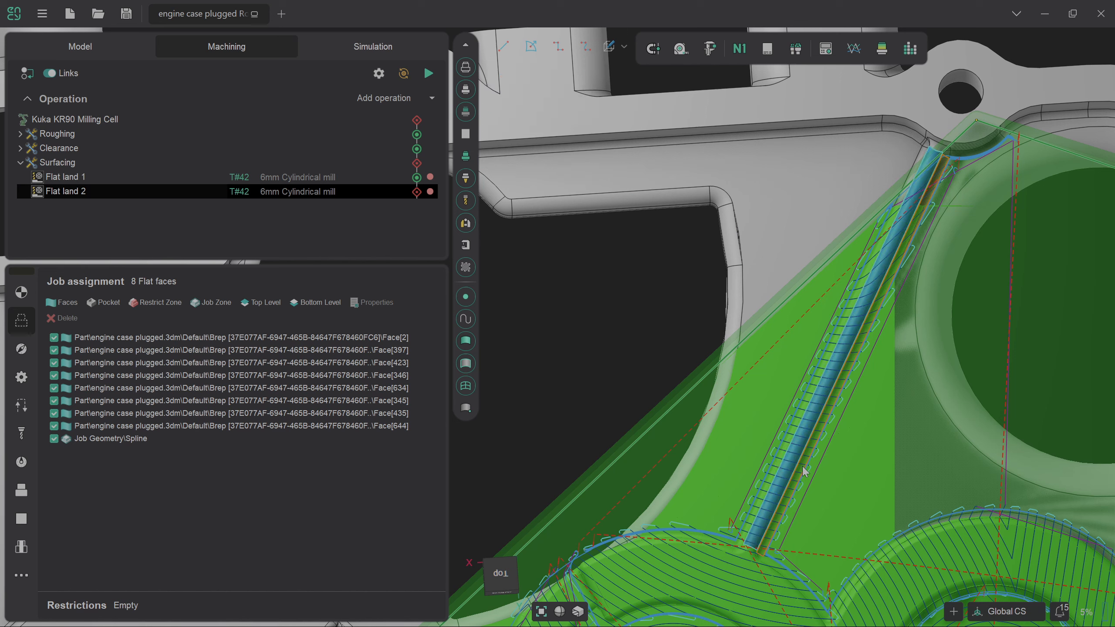
left_click(785, 462, "shift")
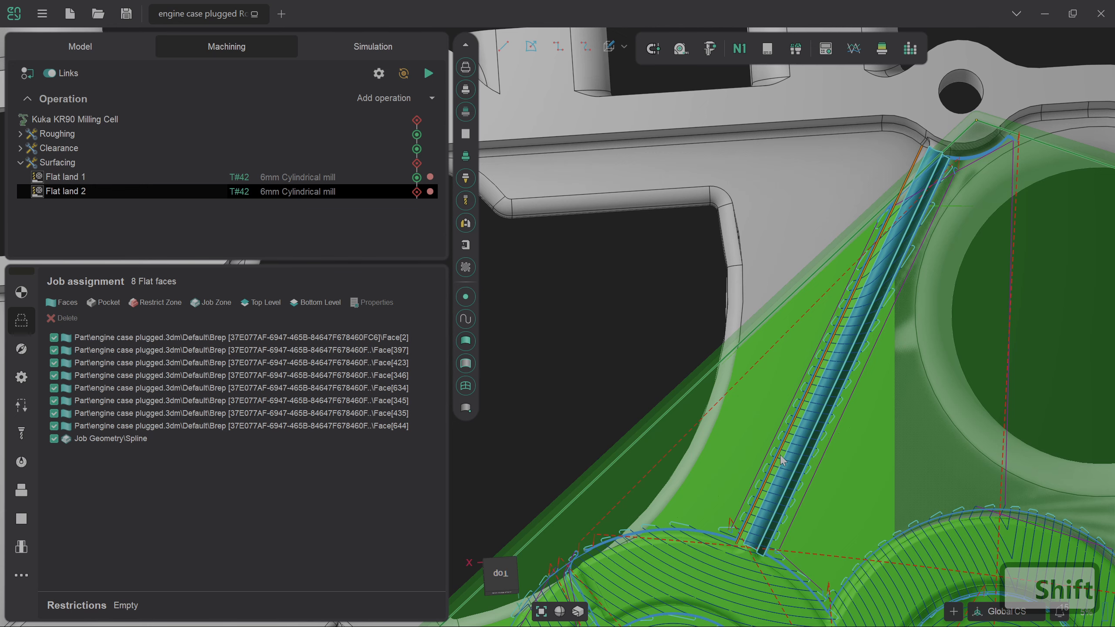
left_click(786, 457, "shift")
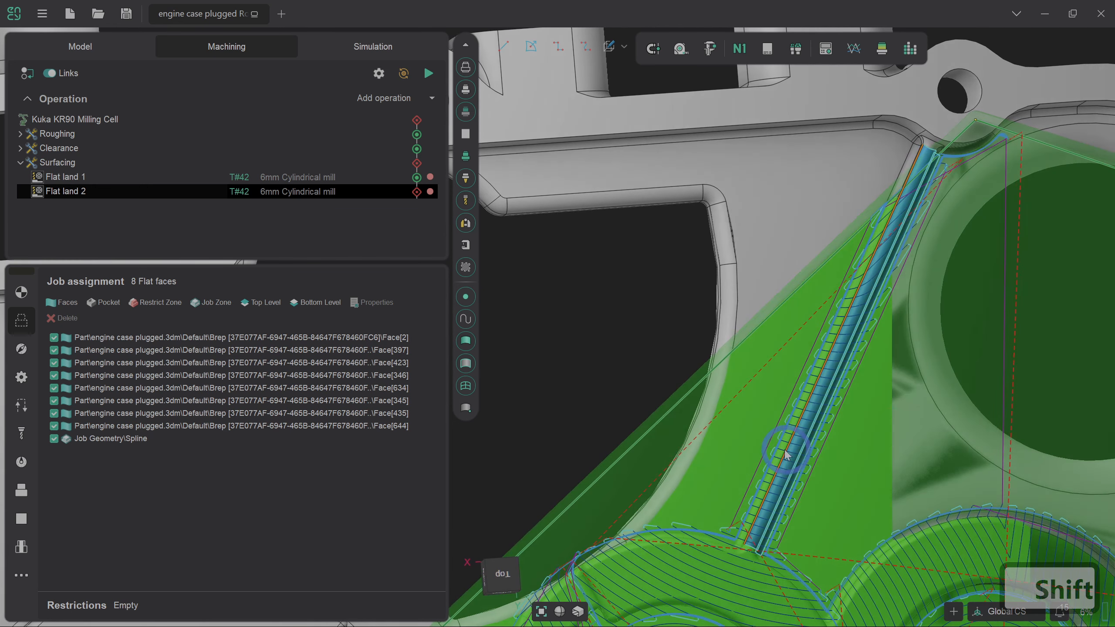
middle_click_drag(783, 449, 787, 449, "shift")
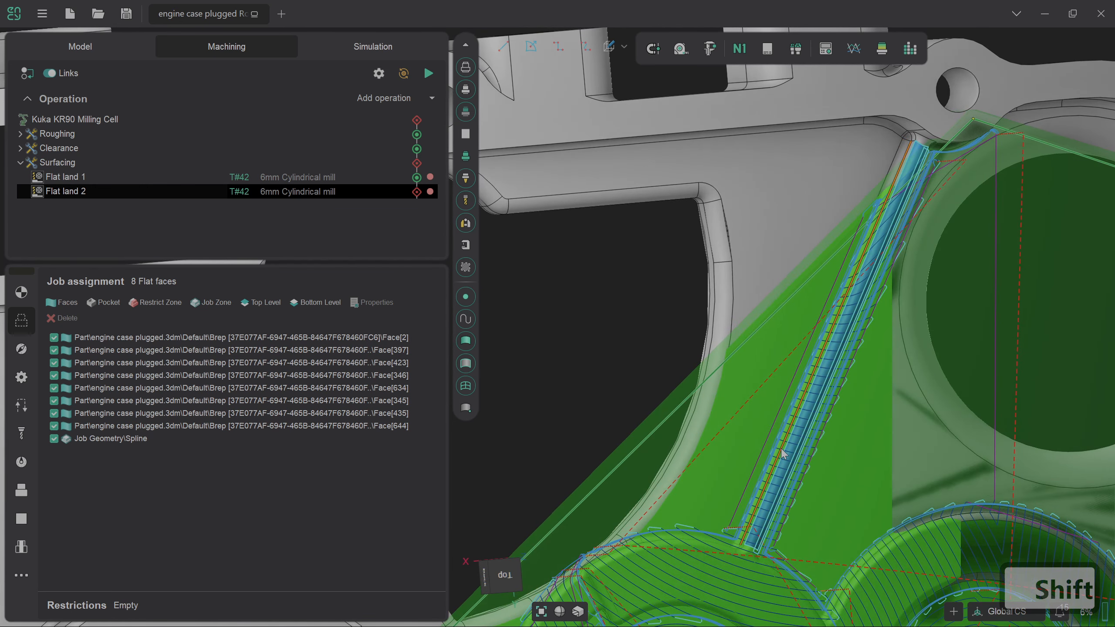
left_click(784, 454, "shift")
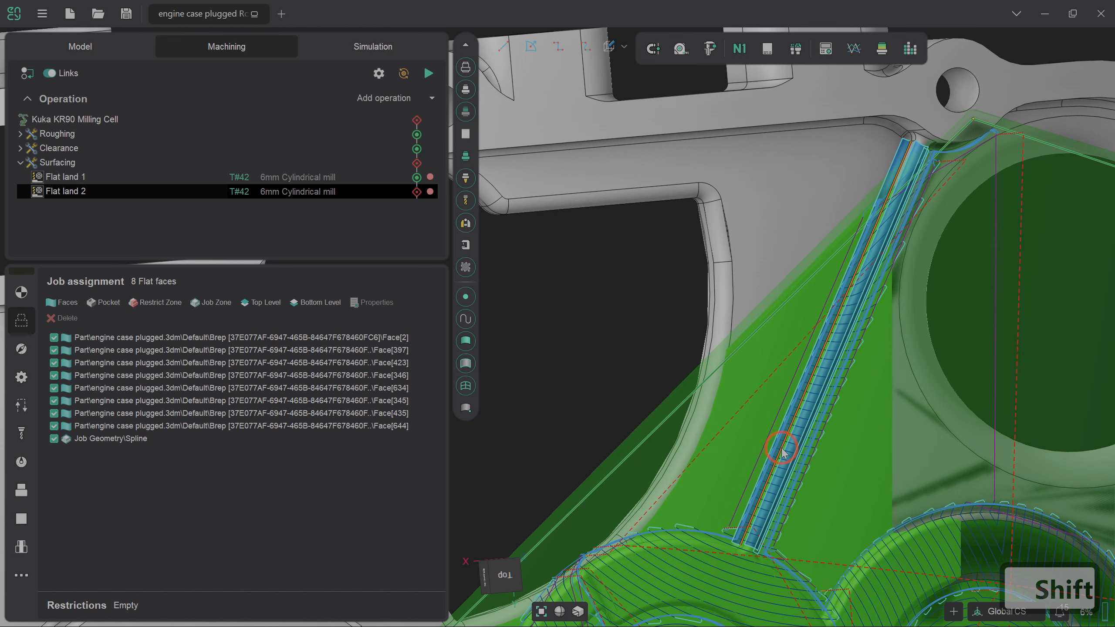
Make the selected rib edge a restricted zone and recalculate the toolpath.
left_click(161, 303, "shift")
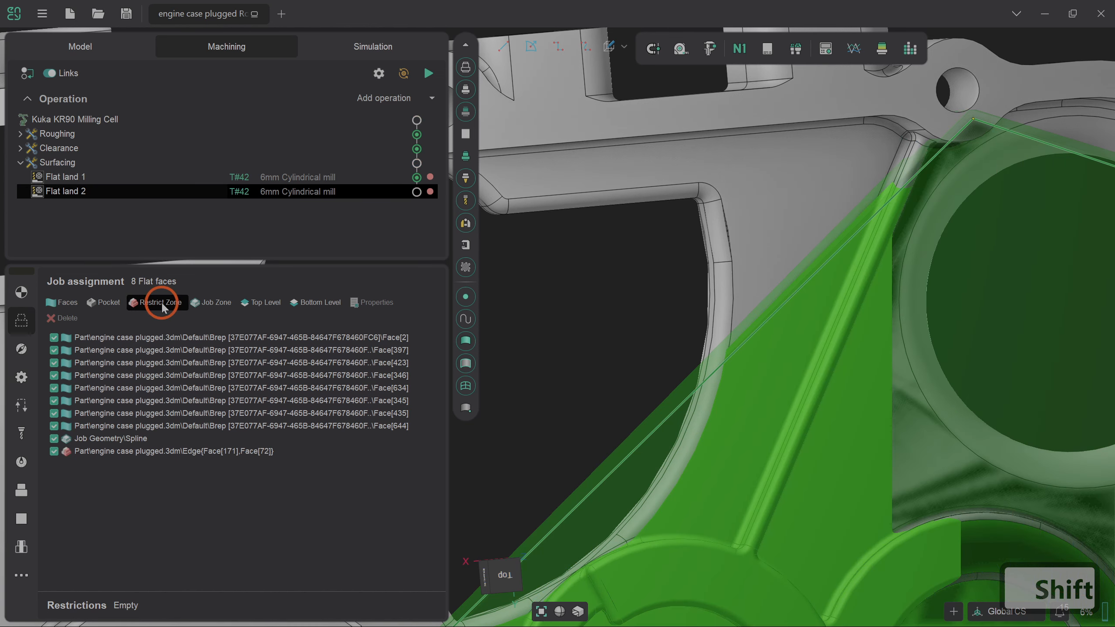
left_click(429, 72)
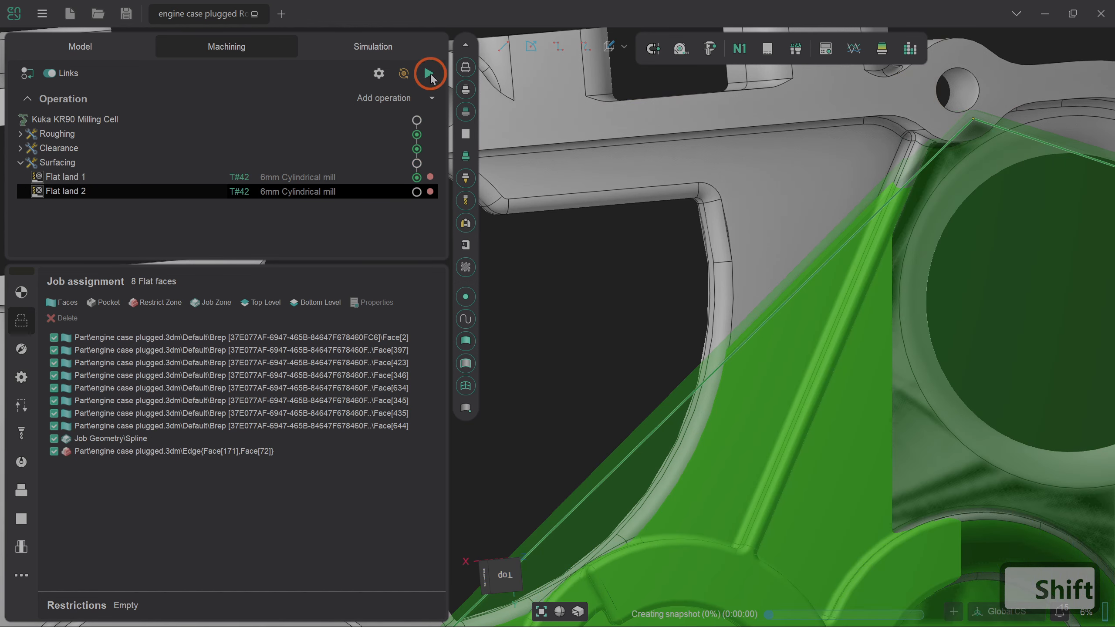
scroll(665, 345, "down", 3)
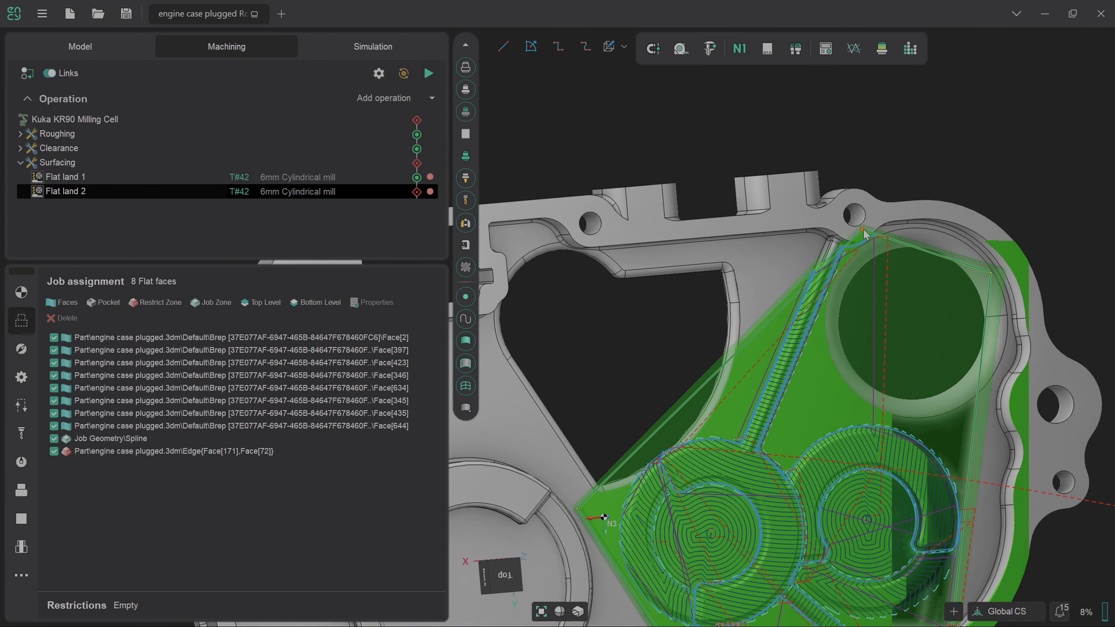
Move the zone's top and right corners below the rib, add edge points, and recalculate.
left_click_drag(863, 230, 670, 434)
left_click_drag(991, 272, 959, 420)
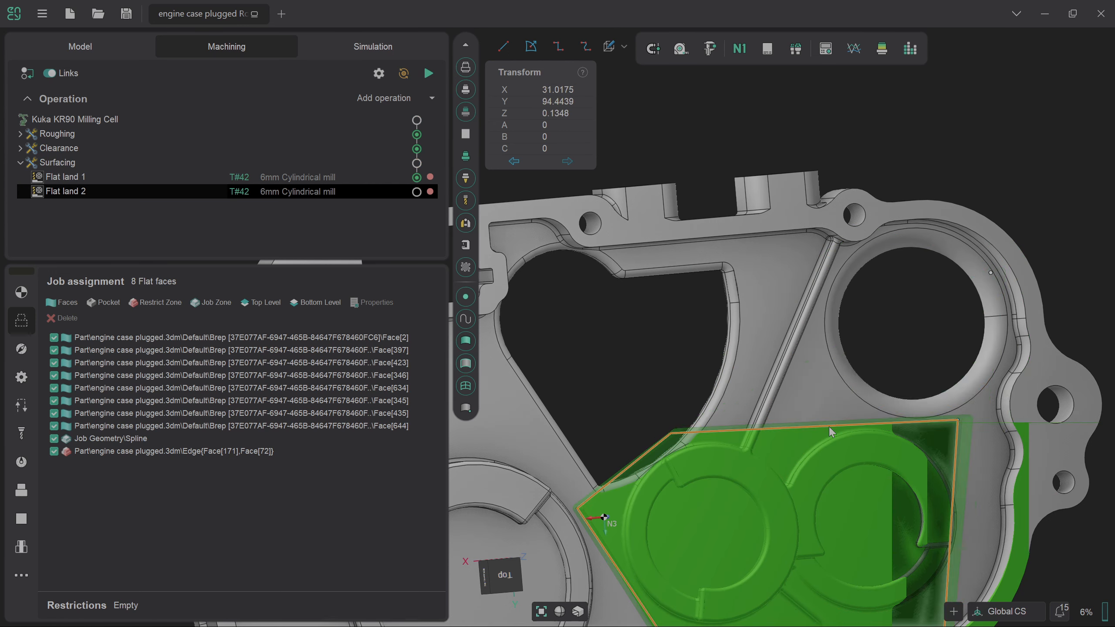
left_click_drag(829, 430, 763, 439)
left_click(765, 441)
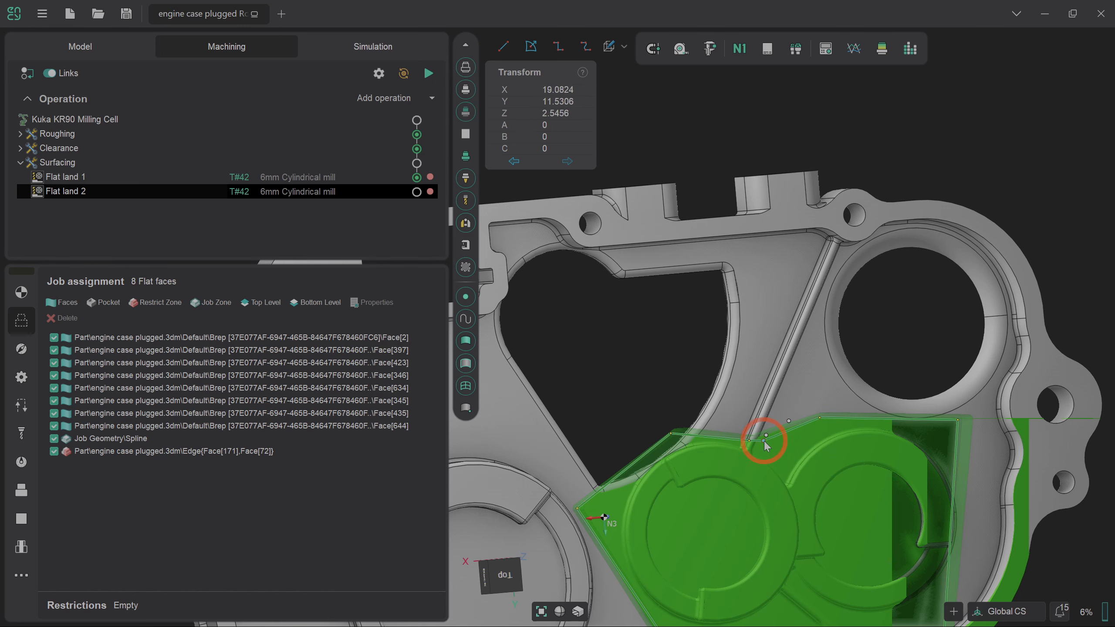
scroll(786, 441, "down", 4)
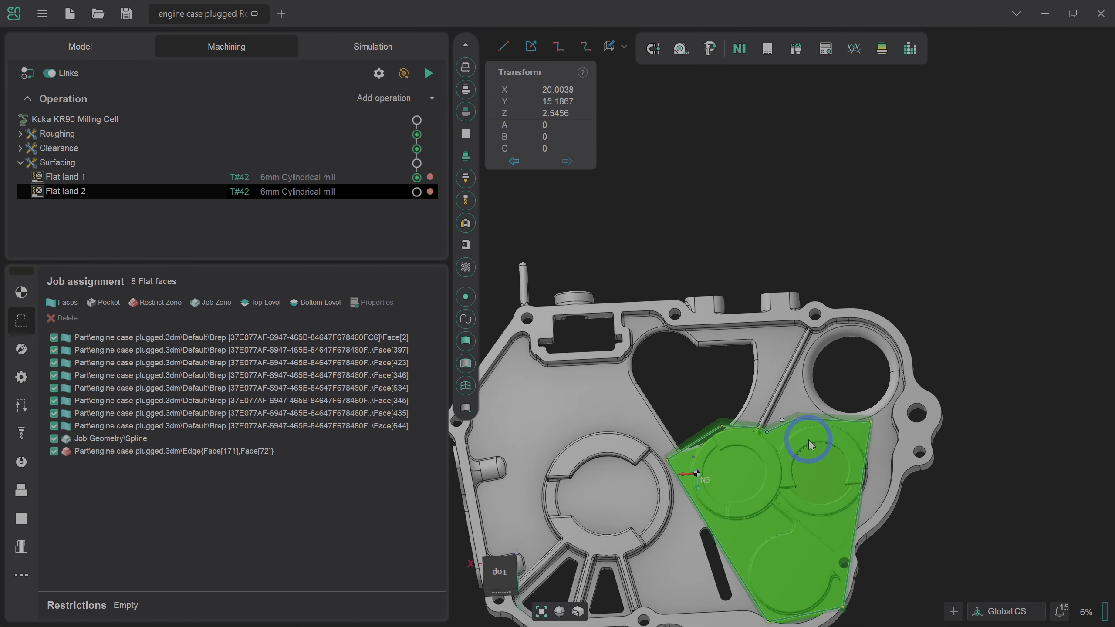
left_click_drag(861, 490, 871, 478)
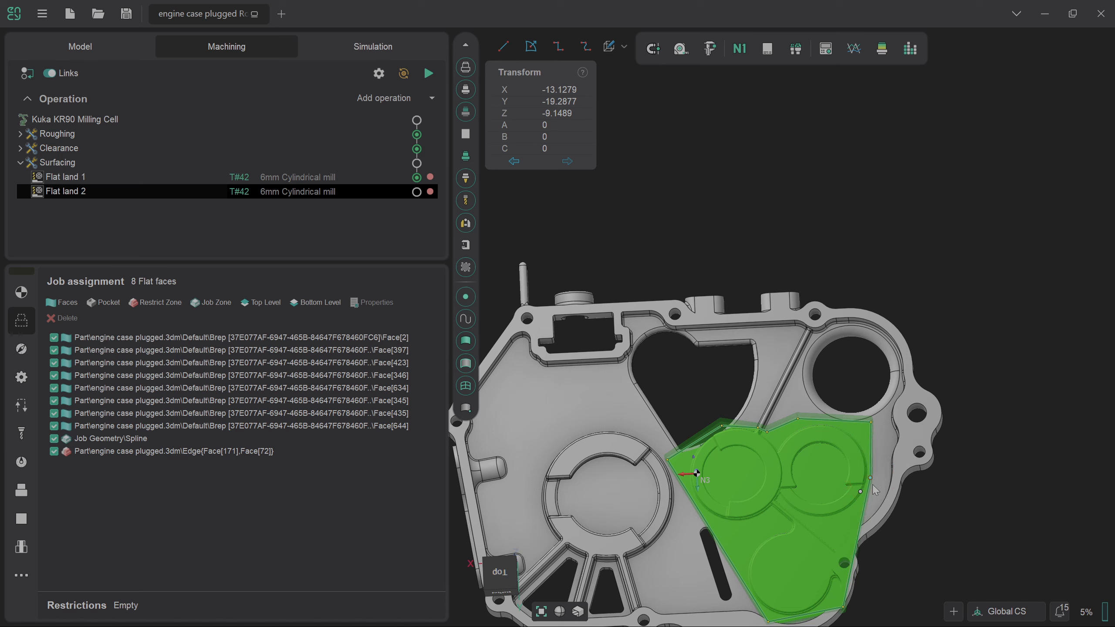
left_click(847, 549)
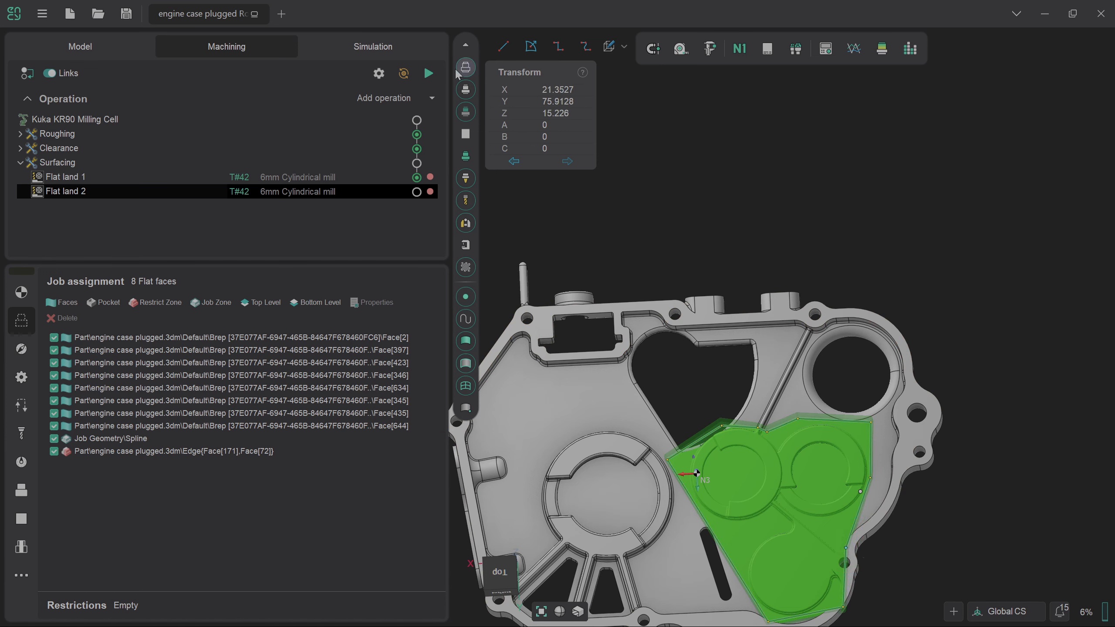
left_click(428, 73)
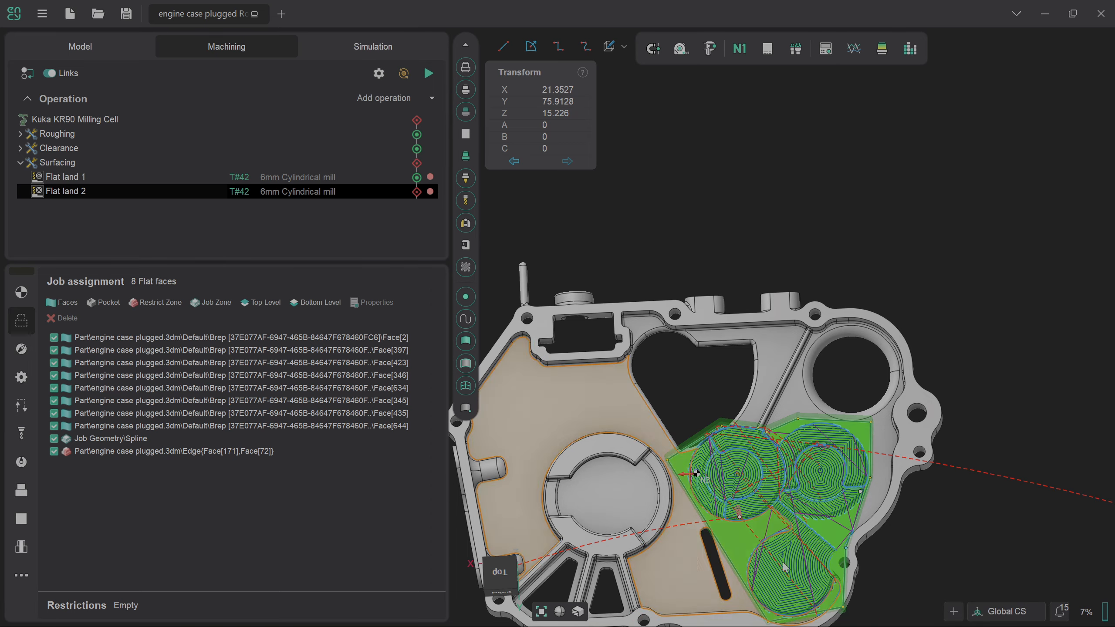
Remove the Edge{Face[171],Face[72]} rib restriction from the job list.
scroll(800, 515, "up", 10)
mouse_move(798, 511)
middle_mouse_down()
mouse_move(821, 446)
mouse_move(790, 526)
mouse_move(825, 532)
mouse_move(913, 473)
mouse_move(856, 417)
mouse_move(793, 520)
middle_mouse_up()
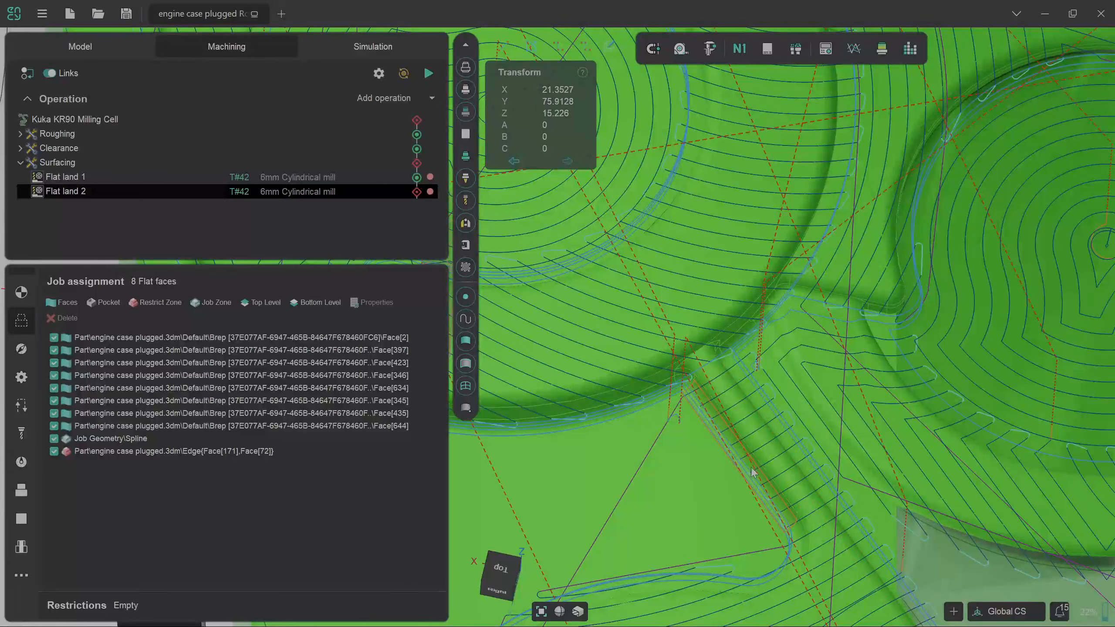
scroll(782, 469, "down", 10)
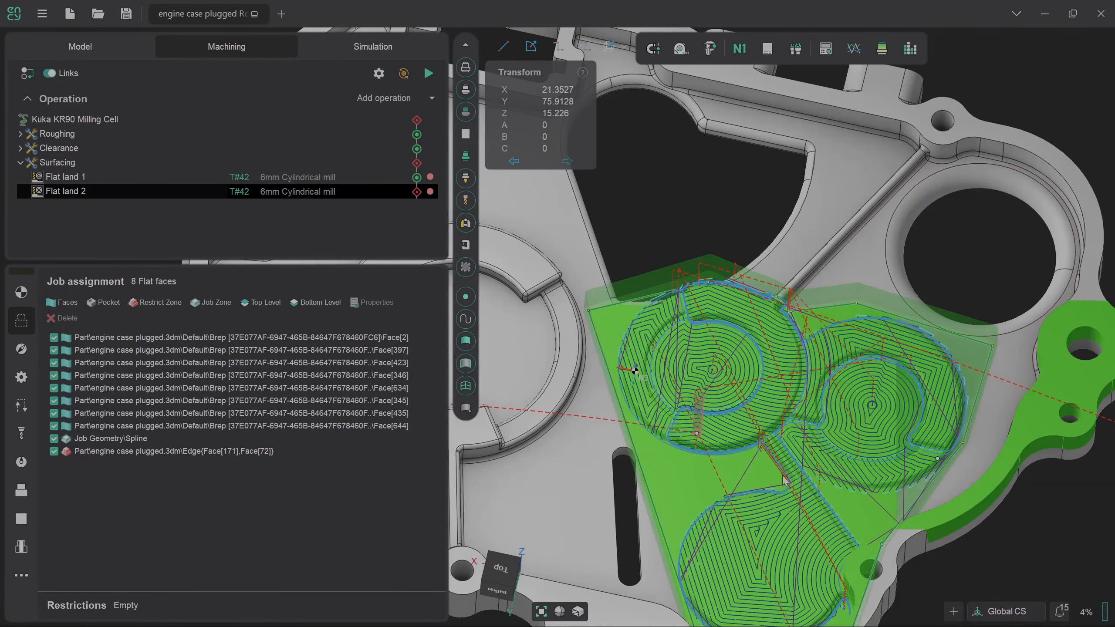
left_click(138, 452)
left_click(63, 318)
Recalculate the toolpath and view the engine case straight down from the top.
left_click(288, 329)
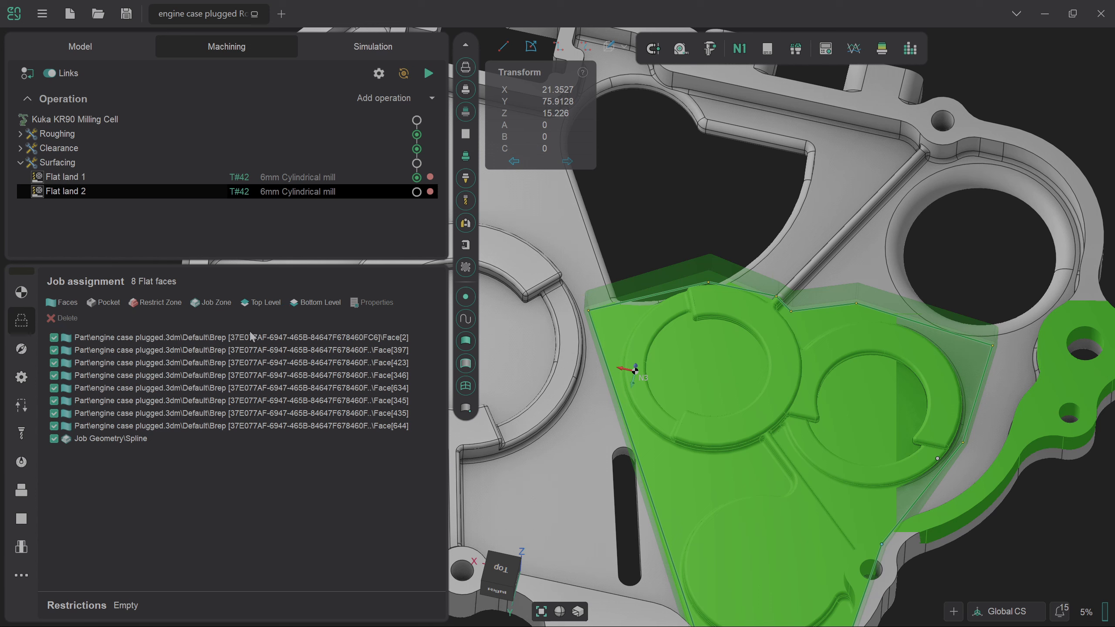
left_click(416, 177)
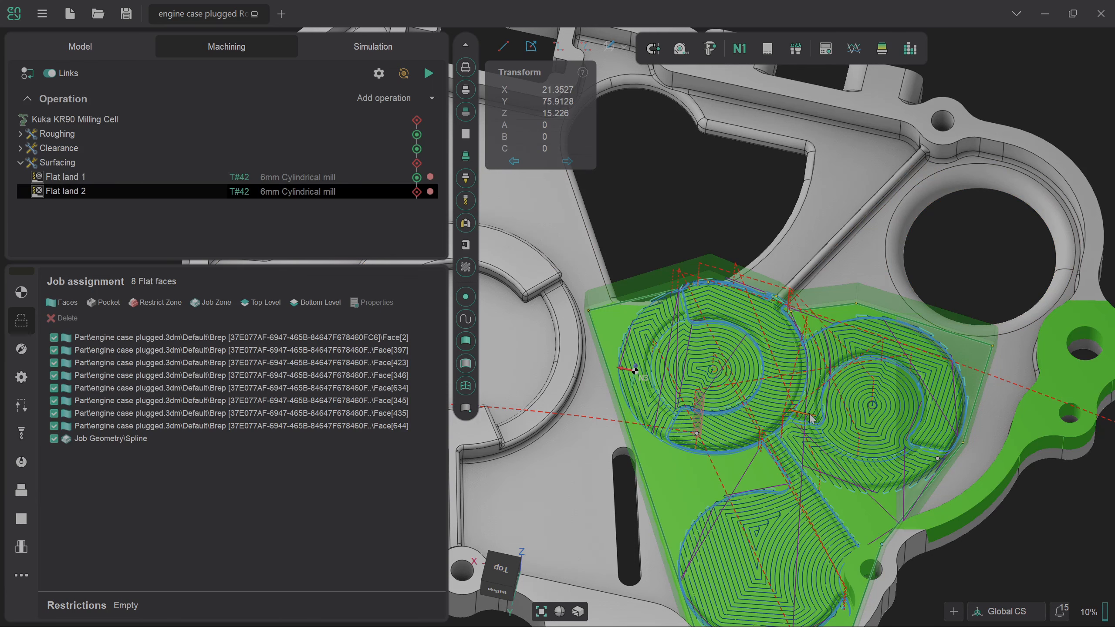
scroll(806, 365, "down", 6)
scroll(681, 336, "up", 4)
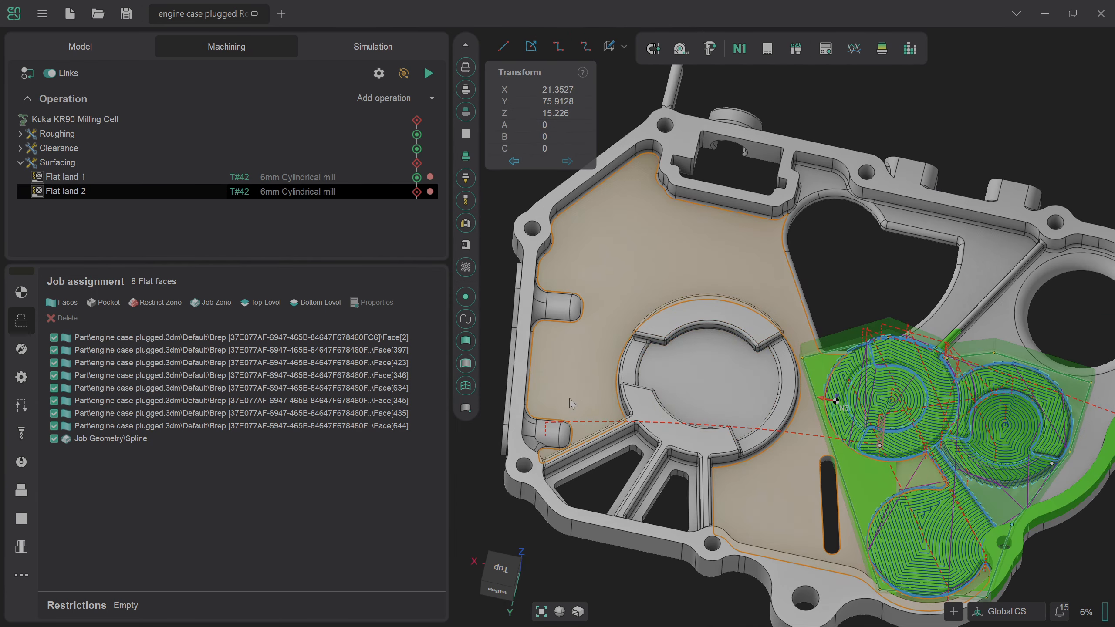
left_click(512, 560)
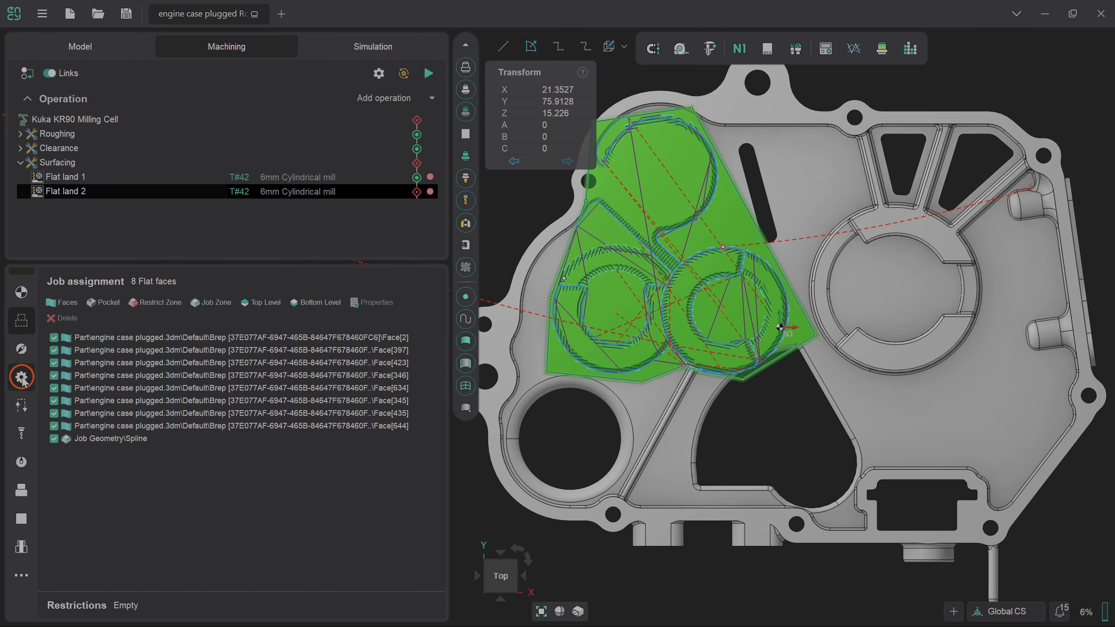
Turn off plunge and gouge checking for Flat land 2, review its machining time, and load the simulation.
left_click(21, 377)
left_click(248, 563)
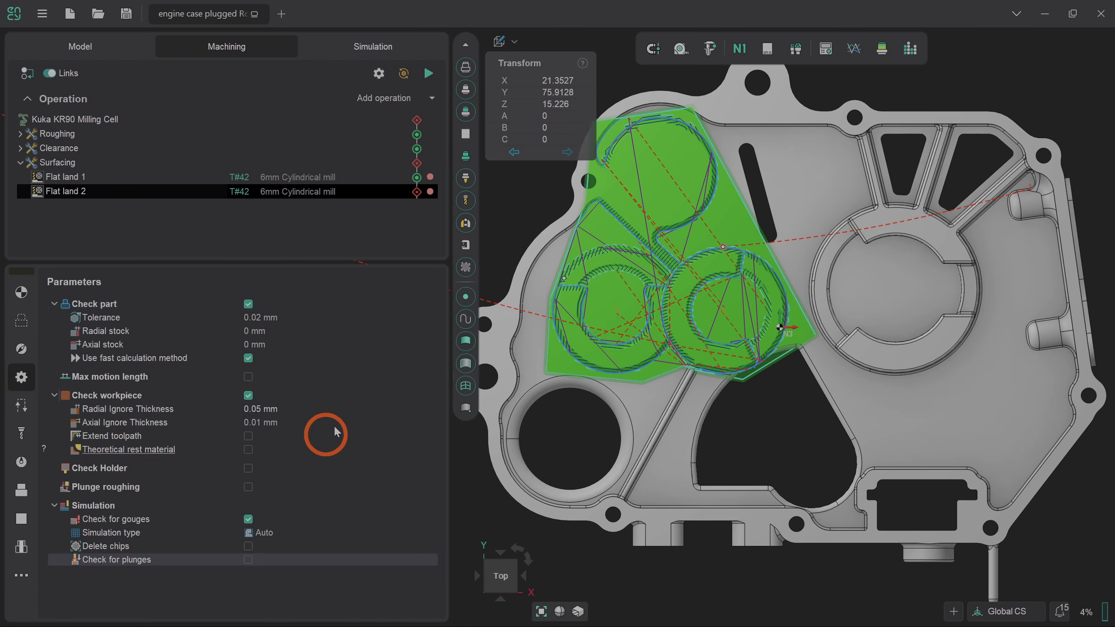
left_click(417, 194)
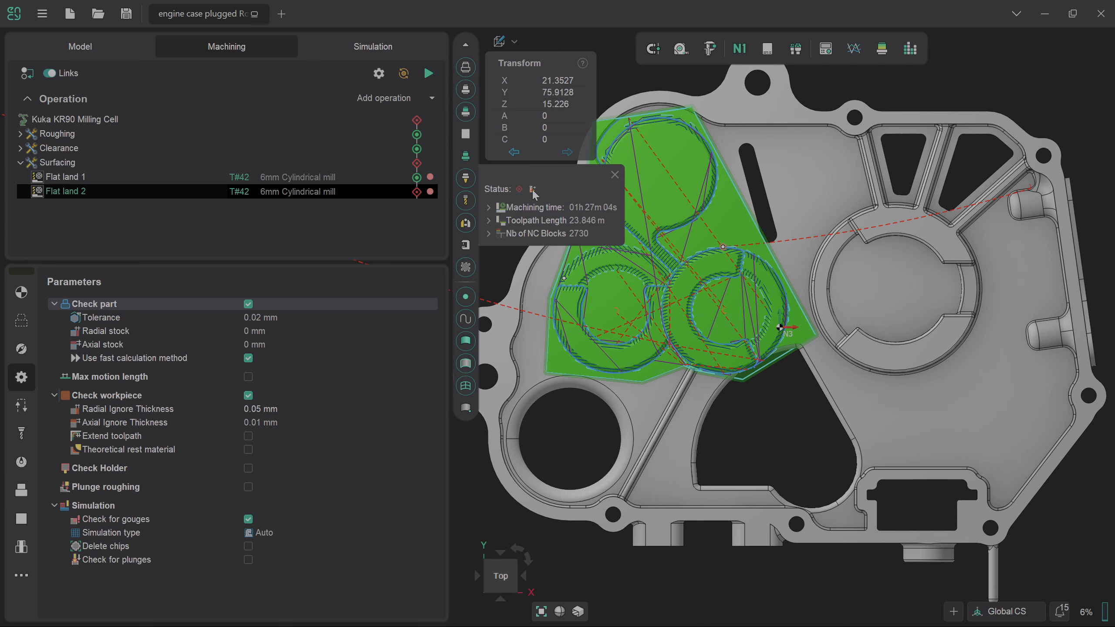
left_click(615, 177)
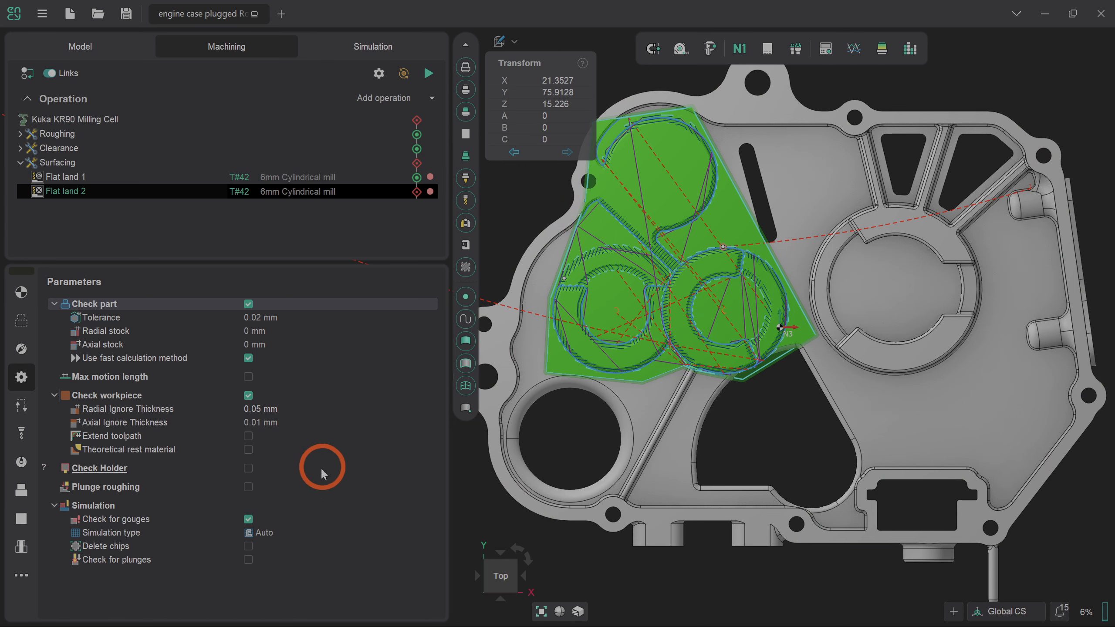
left_click(248, 519)
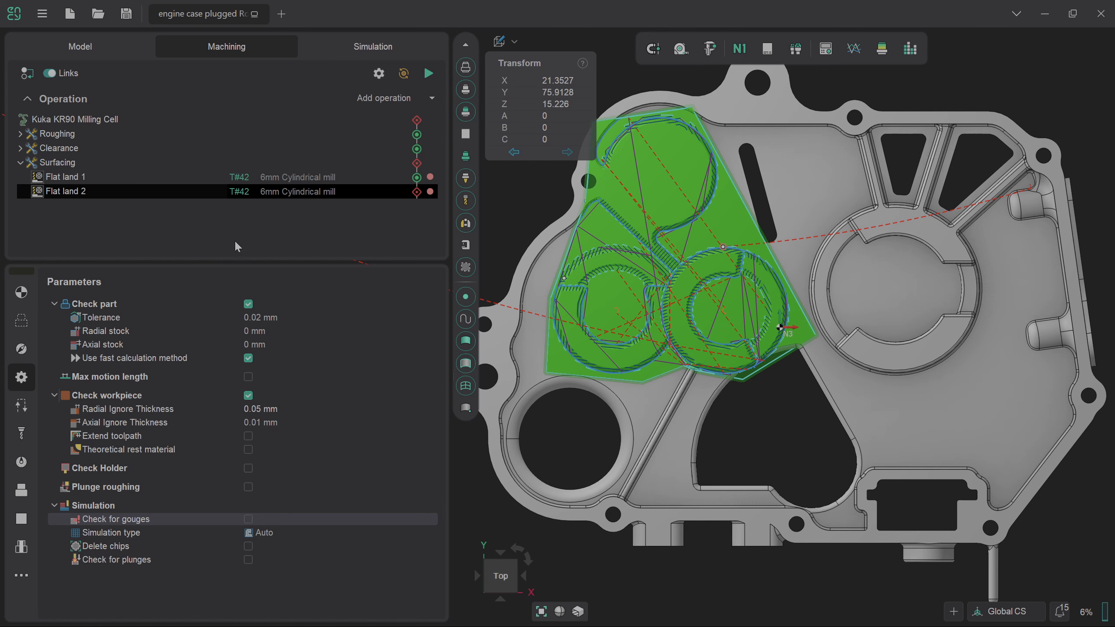
left_click(404, 74)
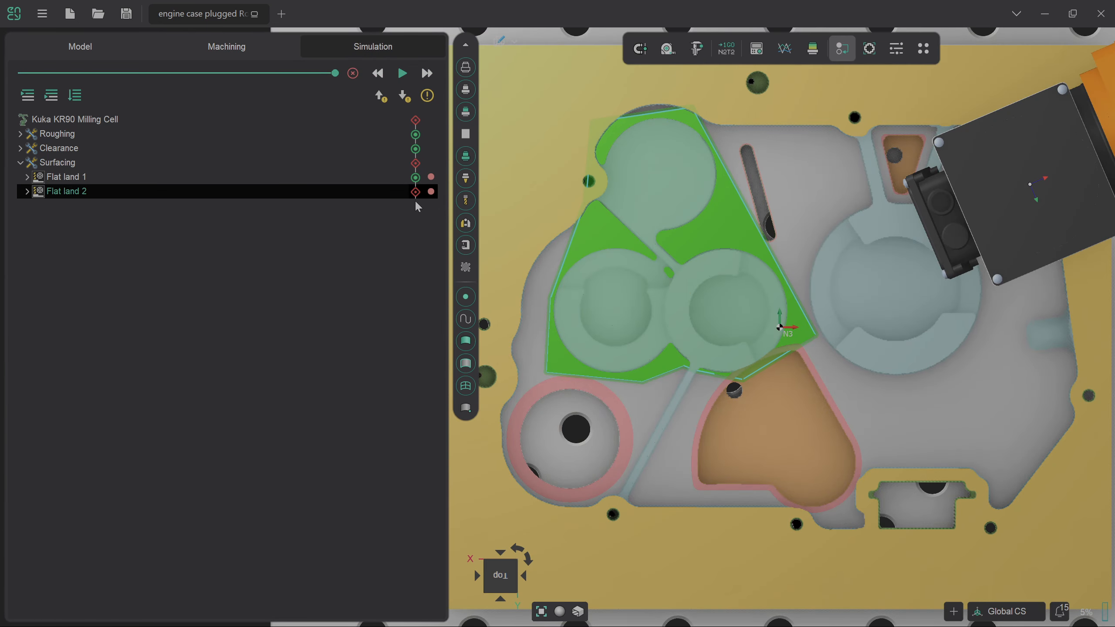
Run the simulation starting from the Flat land 2 operation.
right_click(416, 193)
left_click(438, 219)
left_click(403, 75)
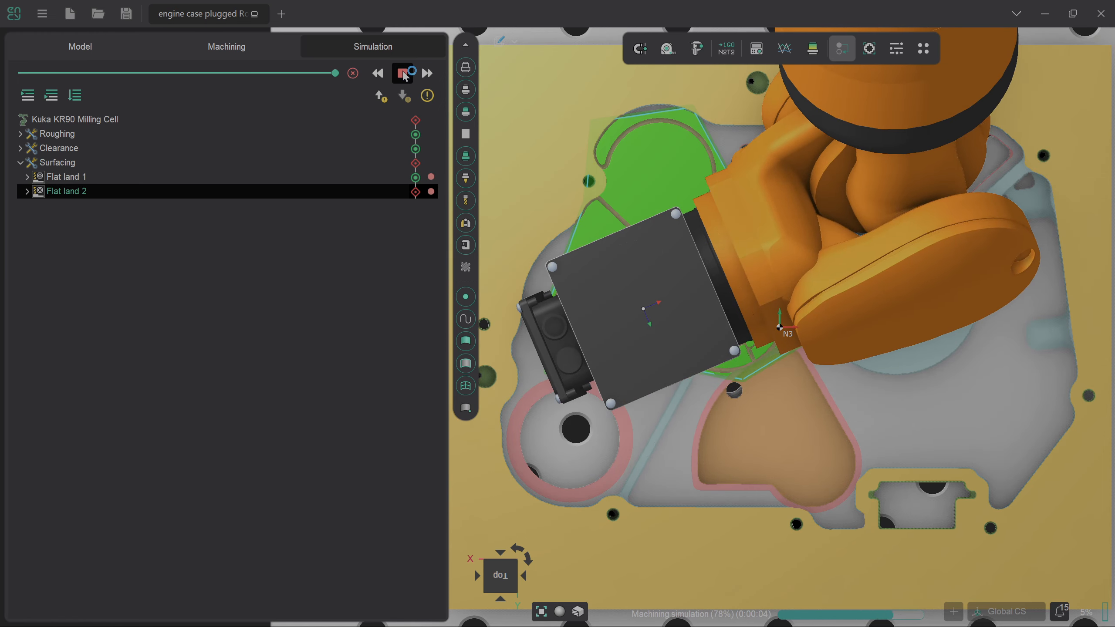
Compare the machined stock against the part, inspecting it from the front and top.
left_click(813, 48)
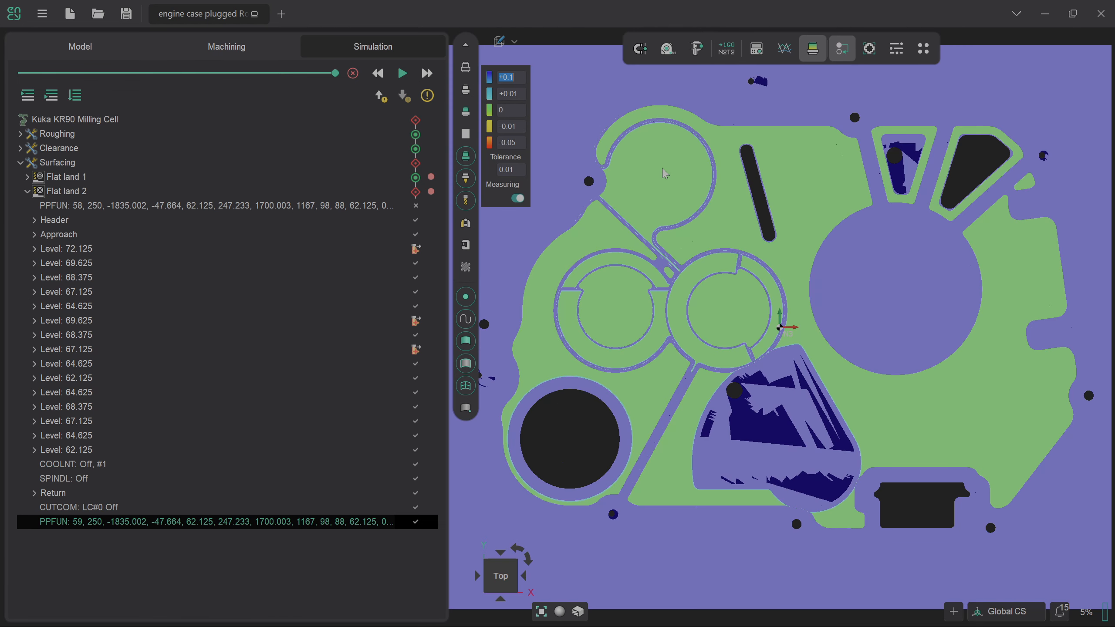
middle_click_drag(725, 247, 727, 212)
scroll(726, 212, "down", 2)
scroll(704, 386, "up", 4)
middle_click_drag(697, 411, 731, 438)
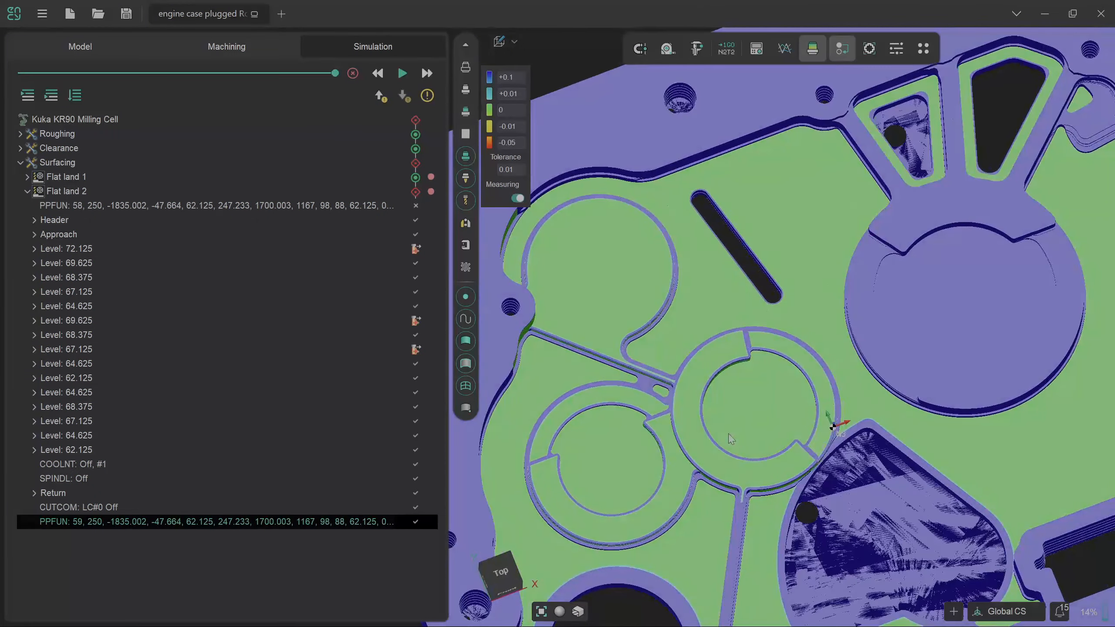
left_click(504, 580)
Switch off the deviation comparison and return to the machining operations.
scroll(788, 537, "up", 1)
scroll(800, 540, "down", 3)
scroll(967, 568, "up", 1)
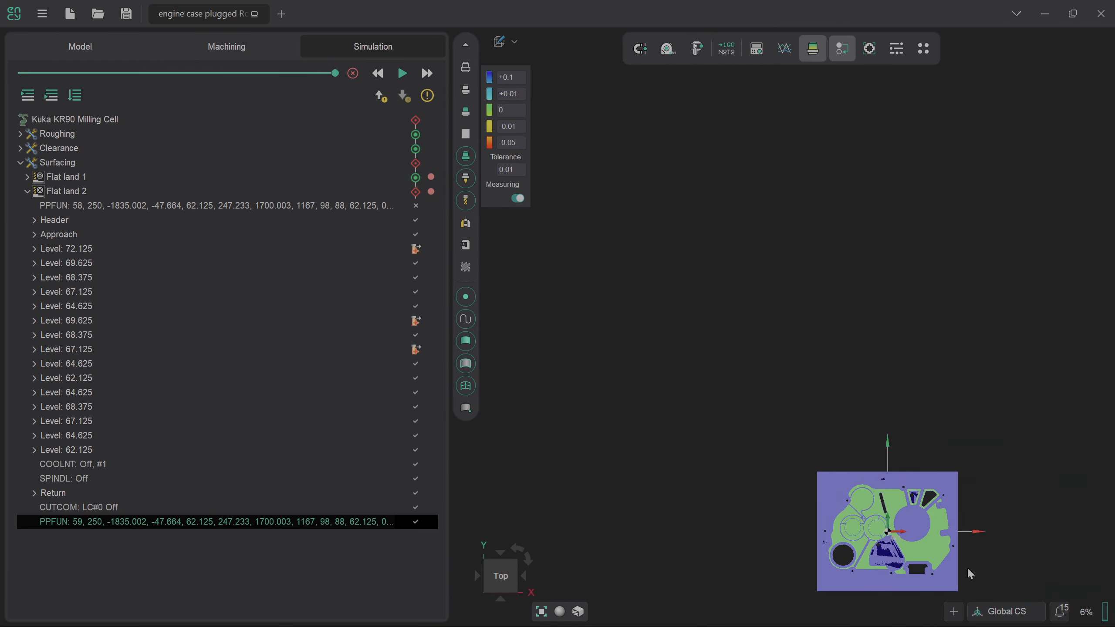
scroll(913, 542, "up", 5)
scroll(788, 613, "up", 1)
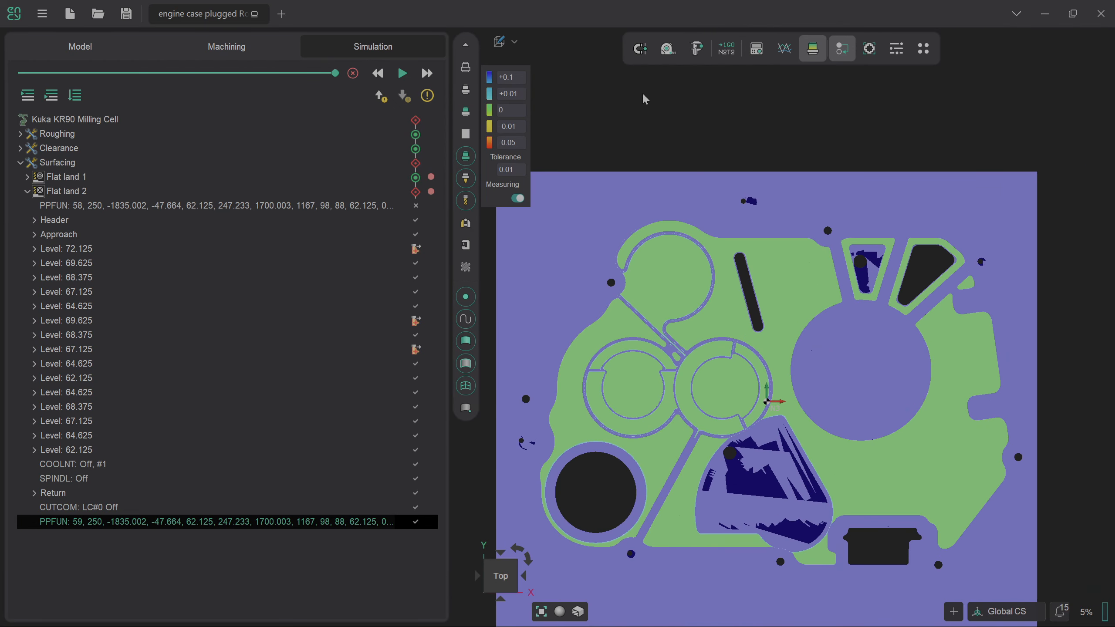
left_click(819, 56)
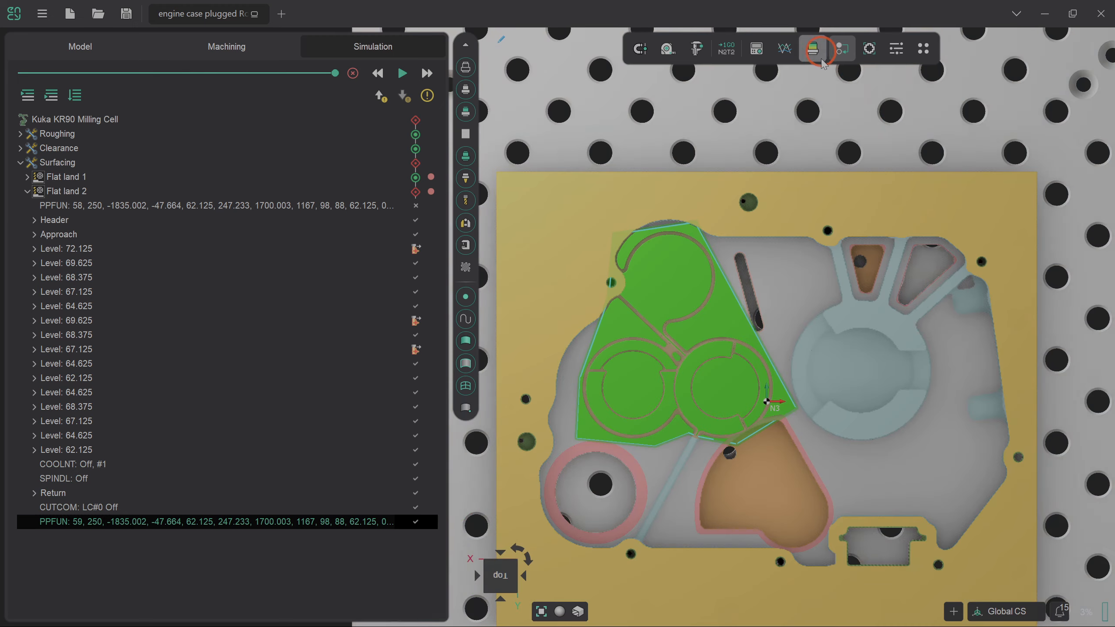
left_click(227, 47)
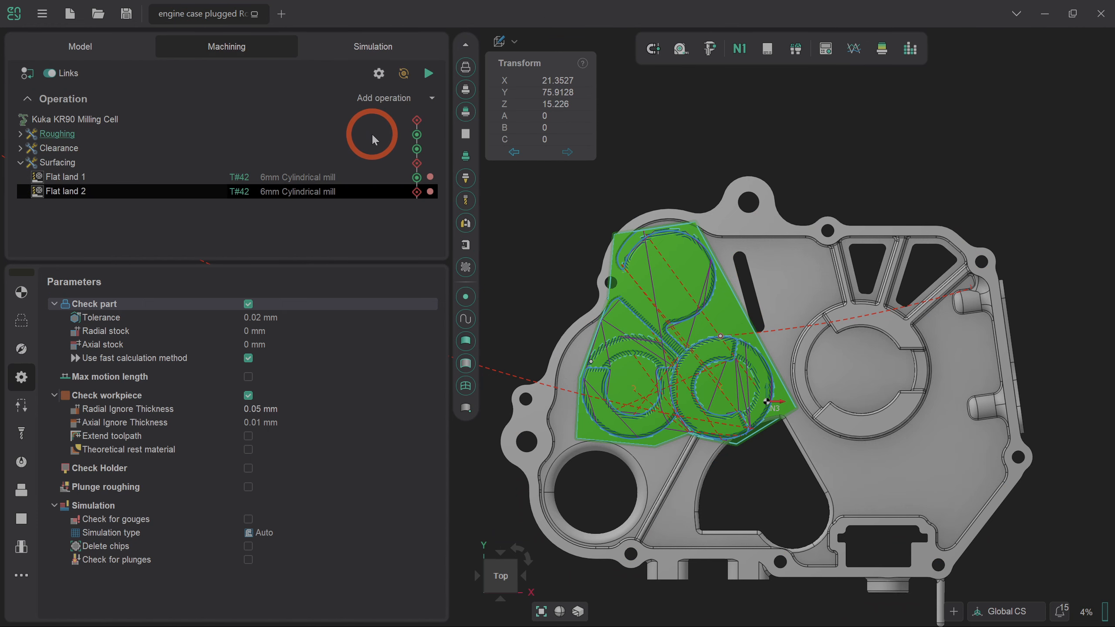
Duplicate Flat land 2 as Flat land 3 and clear all its copied faces and spline.
right_click(292, 193)
left_click(301, 219)
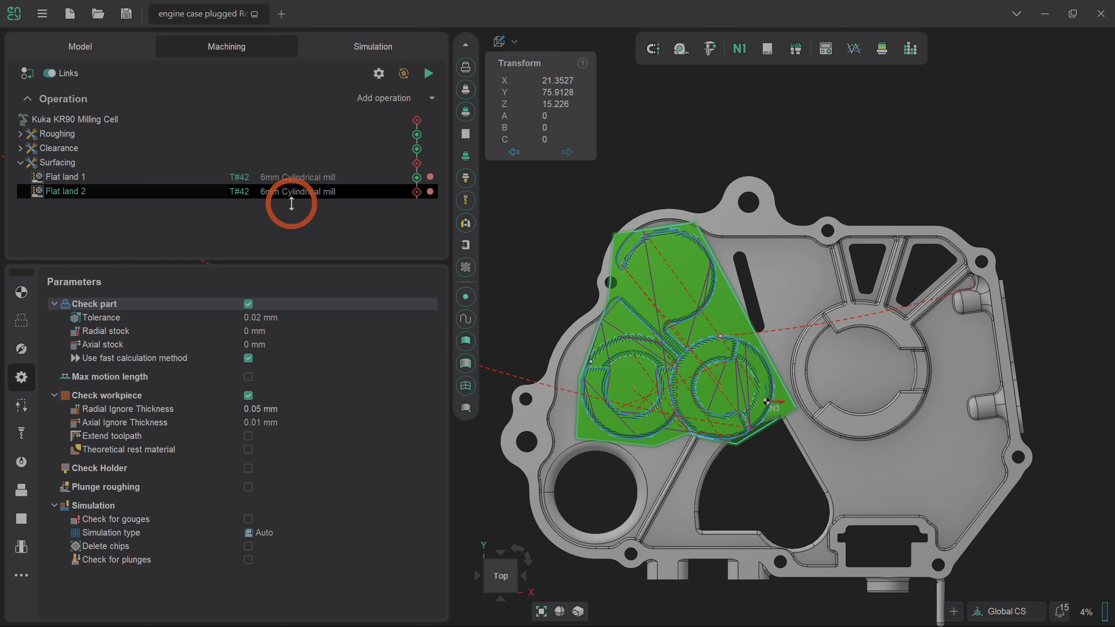
left_click(291, 204)
left_click(21, 320)
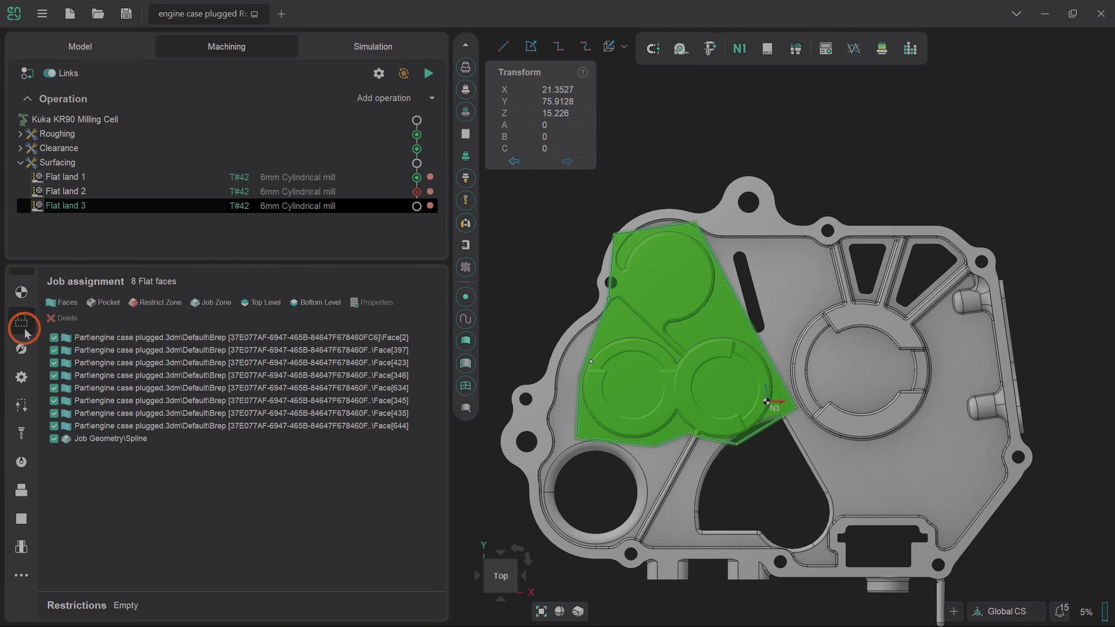
left_click(126, 439)
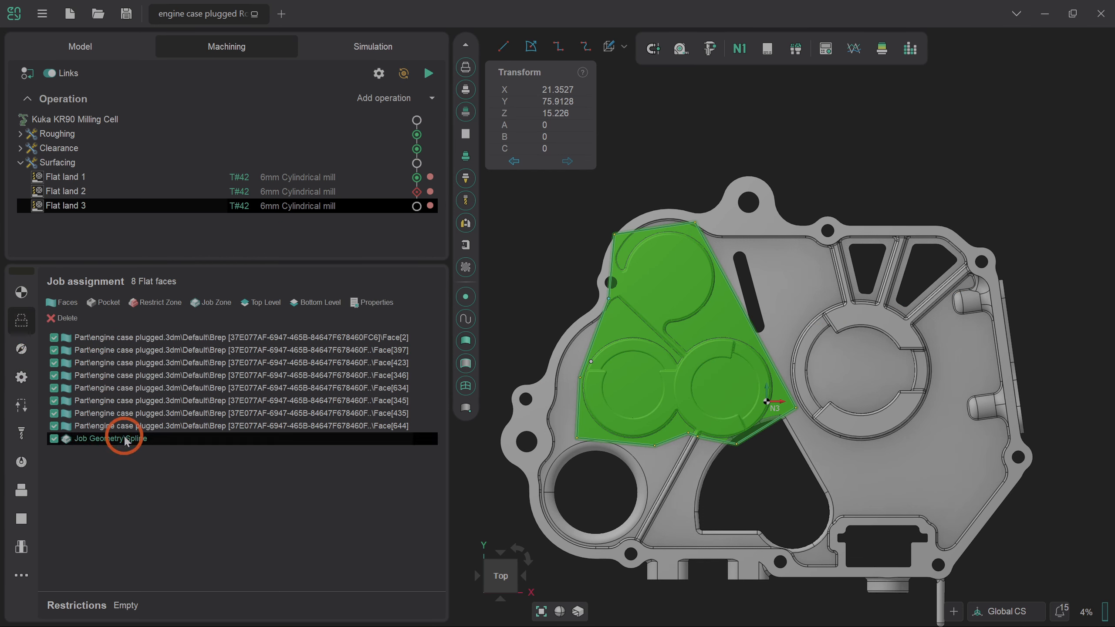
left_click(142, 344, "shift")
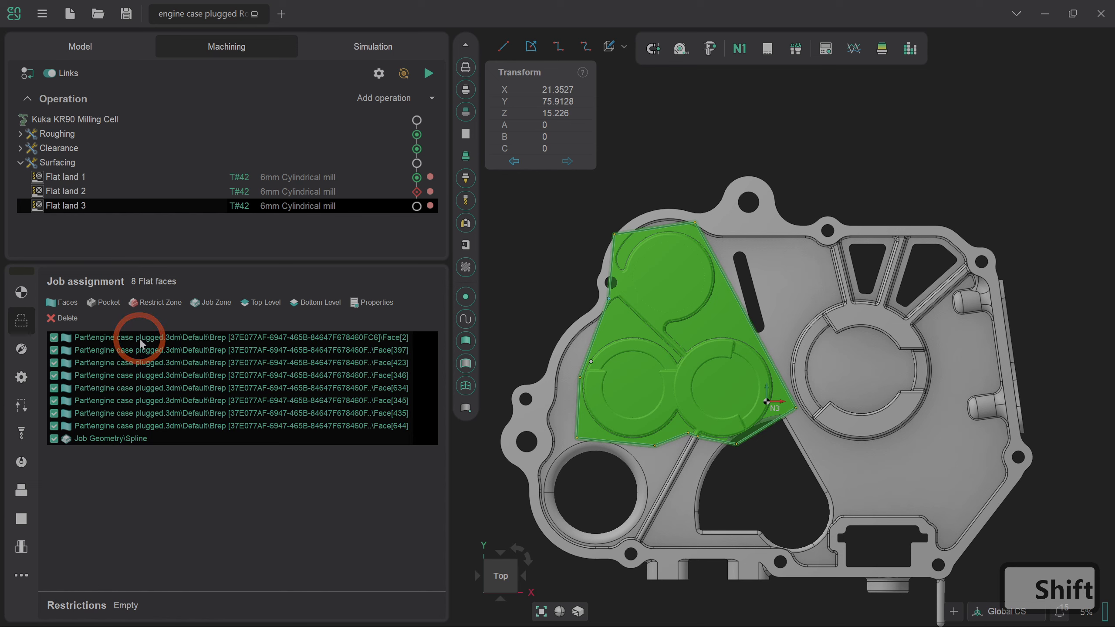
left_click(62, 318)
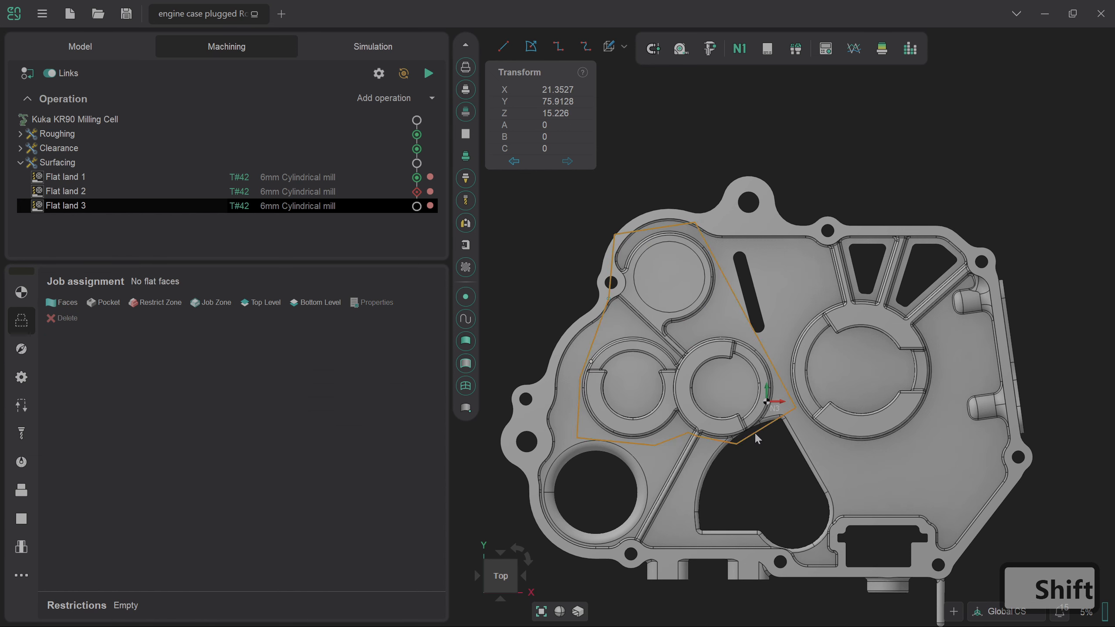
Assign the four arc faces, central disk and adjacent floor face around the right-hand bore.
left_click(875, 425, "shift")
left_click(810, 382, "shift")
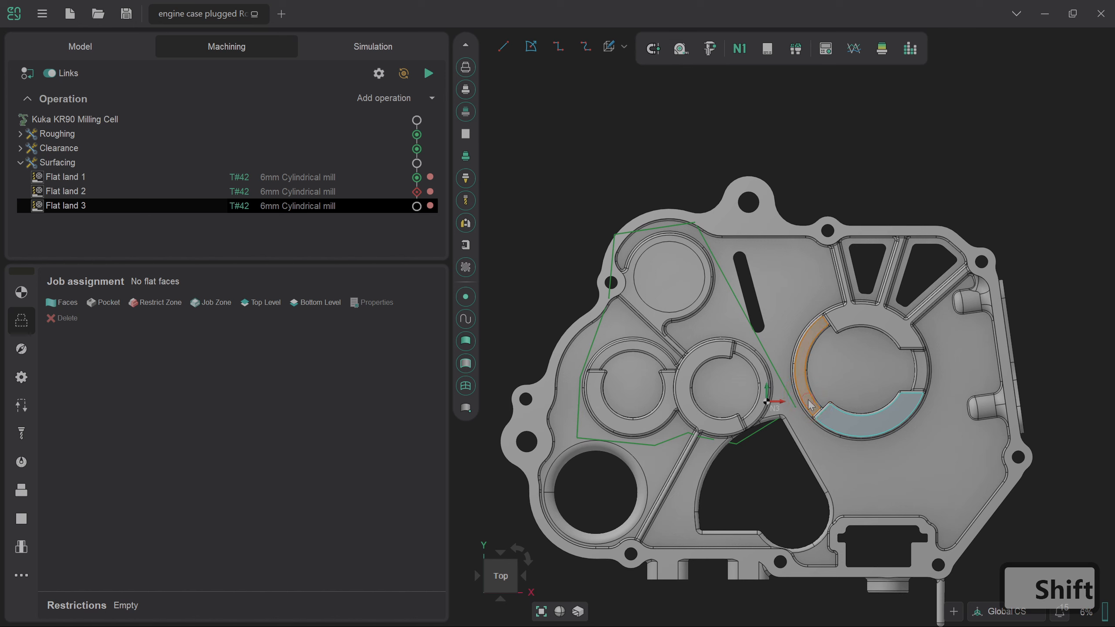
left_click(862, 319, "shift")
left_click(921, 361, "shift")
left_click(889, 368, "shift")
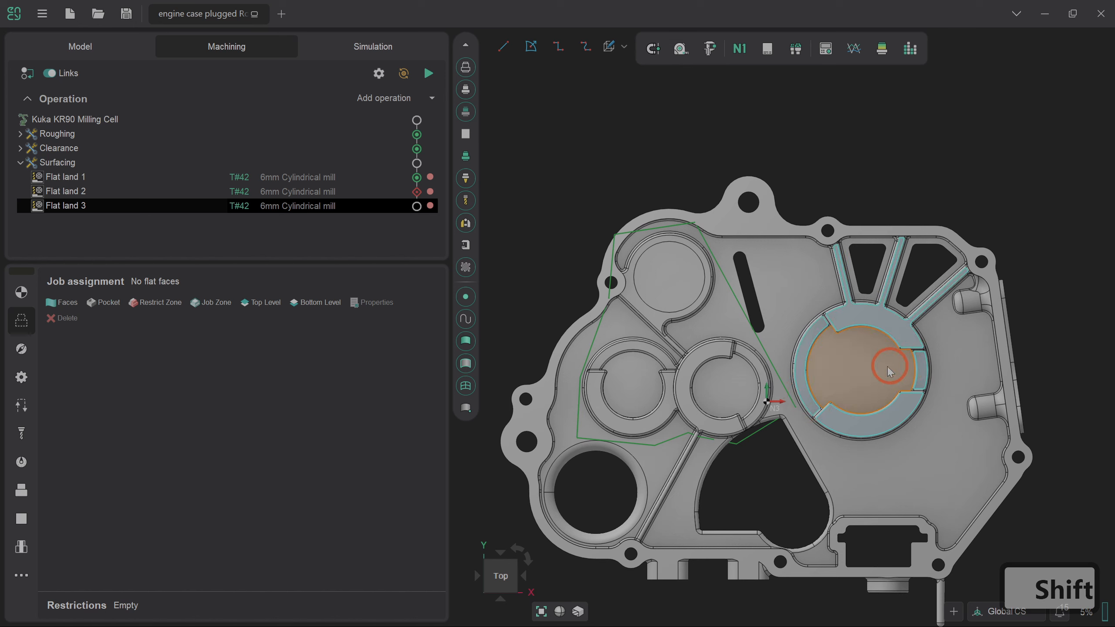
left_click(998, 477, "shift")
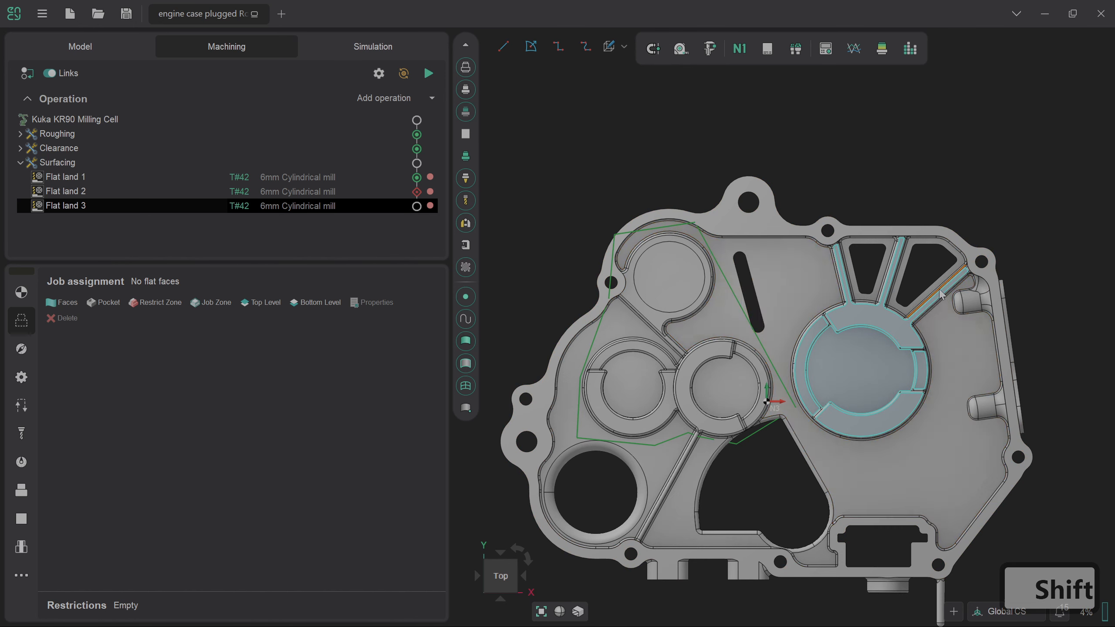
Start a new spline zone boundary, placing its first two points beside the bore.
left_click(557, 47)
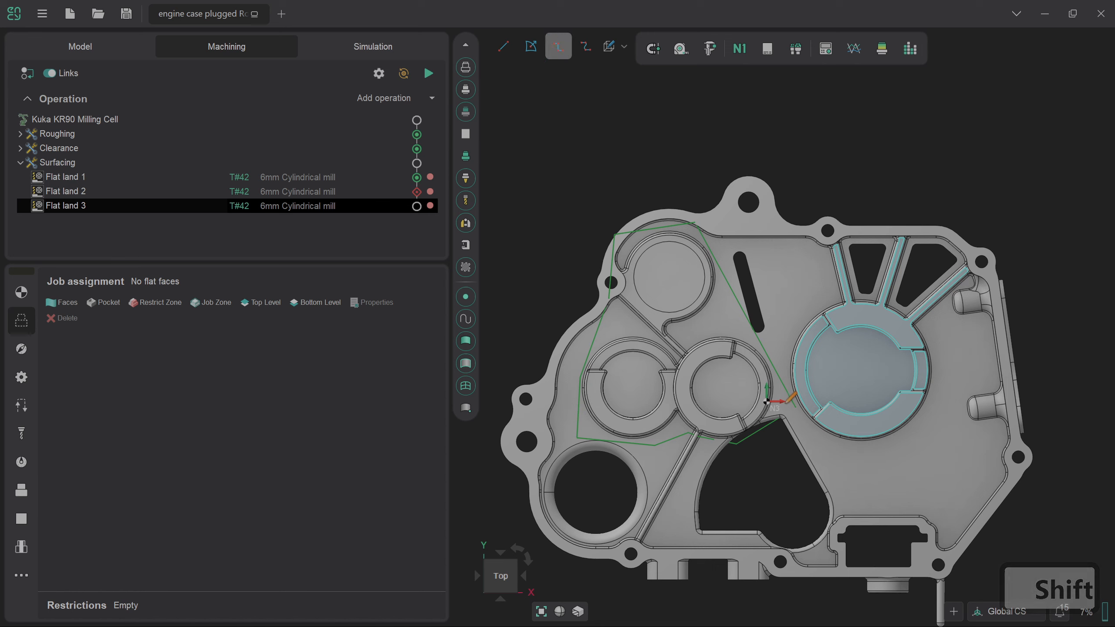
left_click(789, 403)
left_click(783, 347)
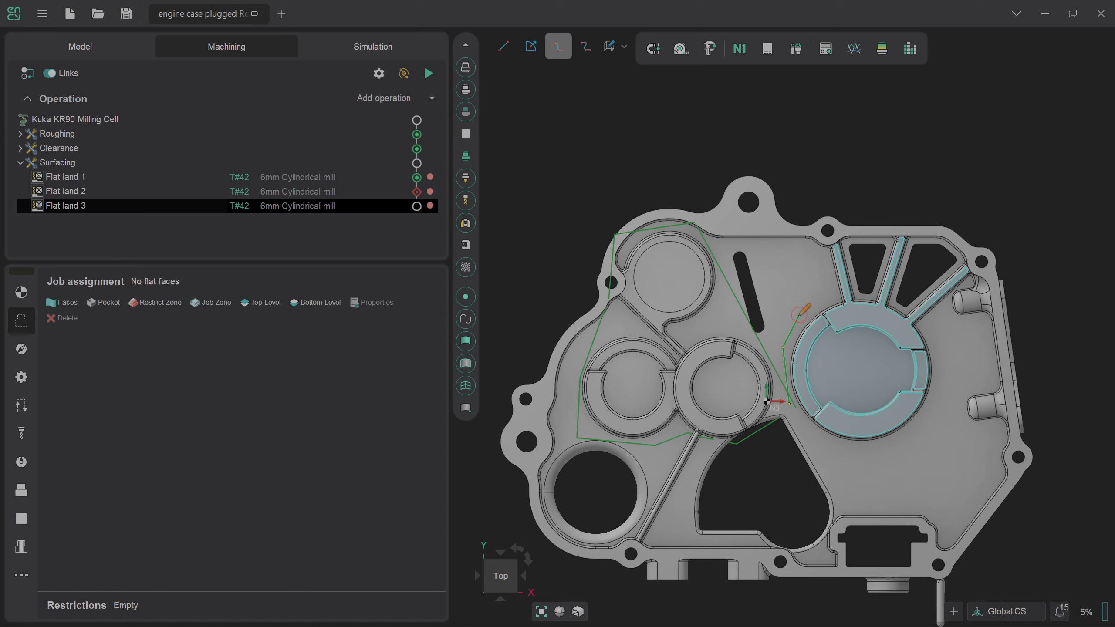